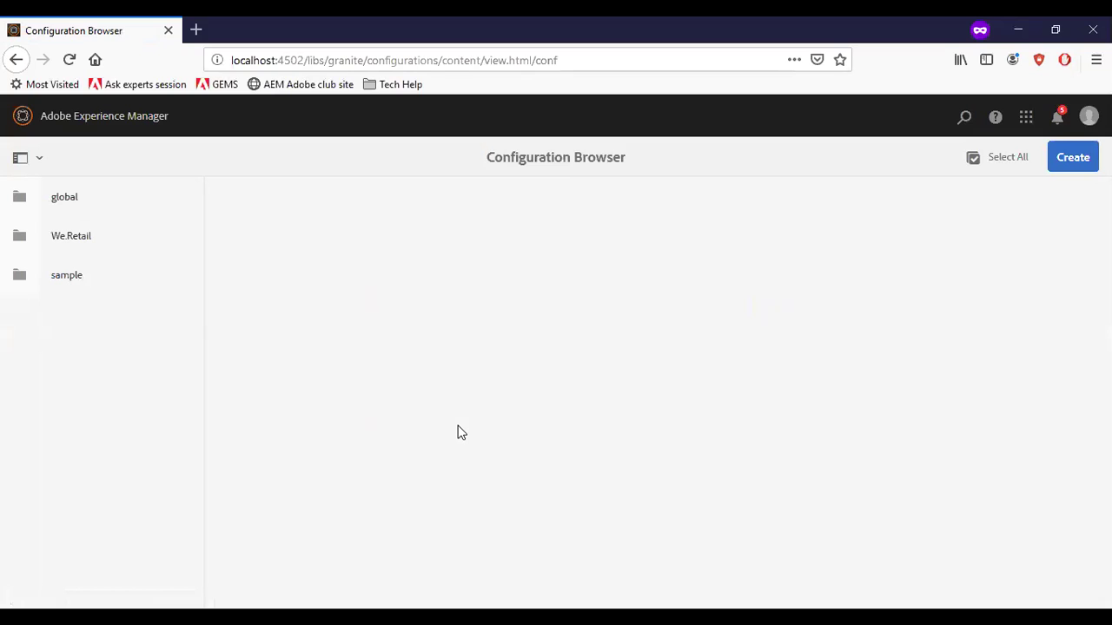
- Examine the We.Retail configuration's properties for its enabled features, including Content Fragment Models, and leave them without saving
{"action": "left_click", "coordinate": [83, 244]}
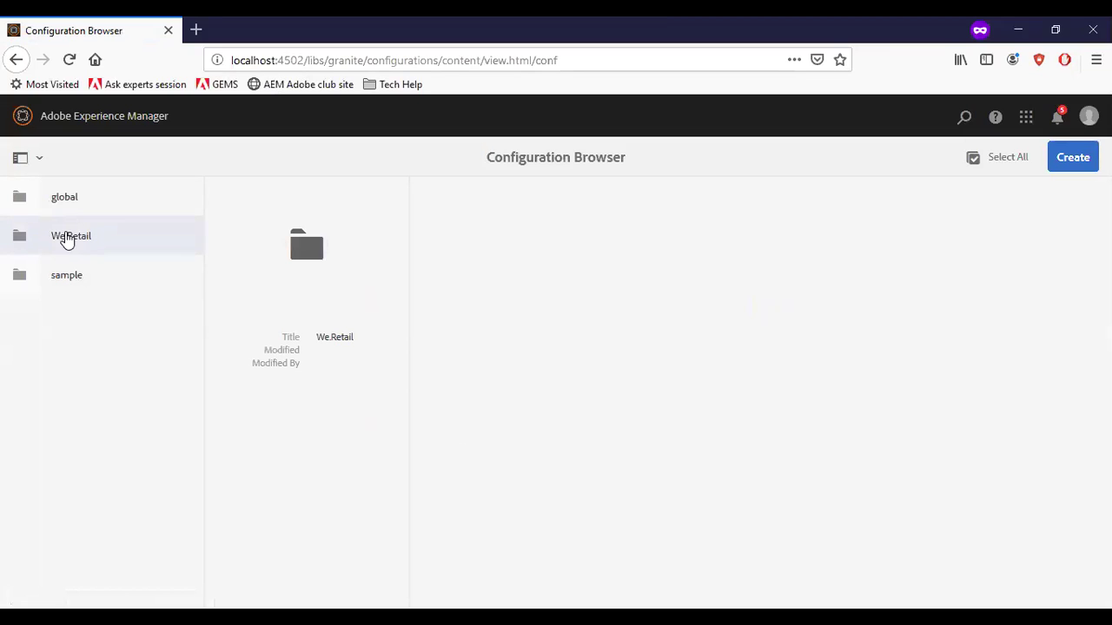
{"action": "left_click", "coordinate": [21, 240]}
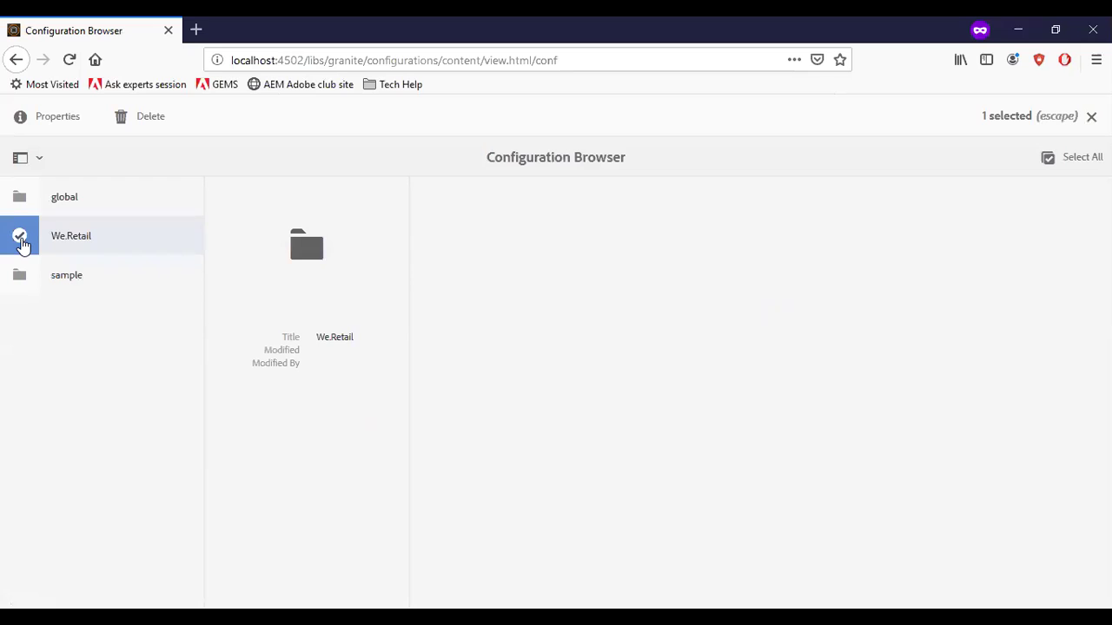
{"action": "left_click", "coordinate": [50, 120]}
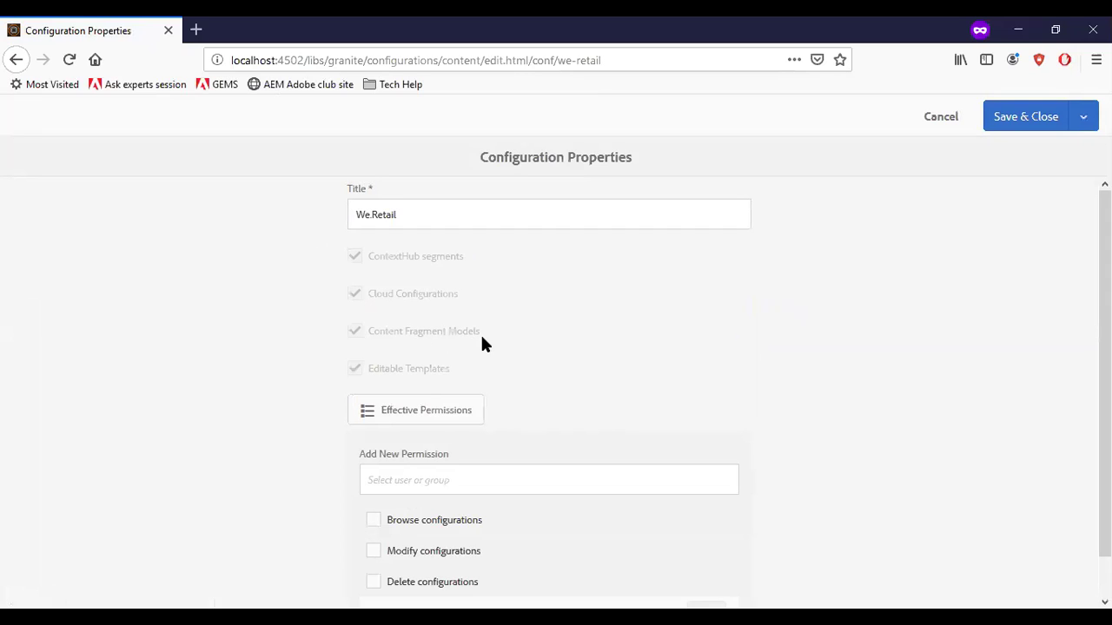
{"action": "left_click", "coordinate": [941, 121]}
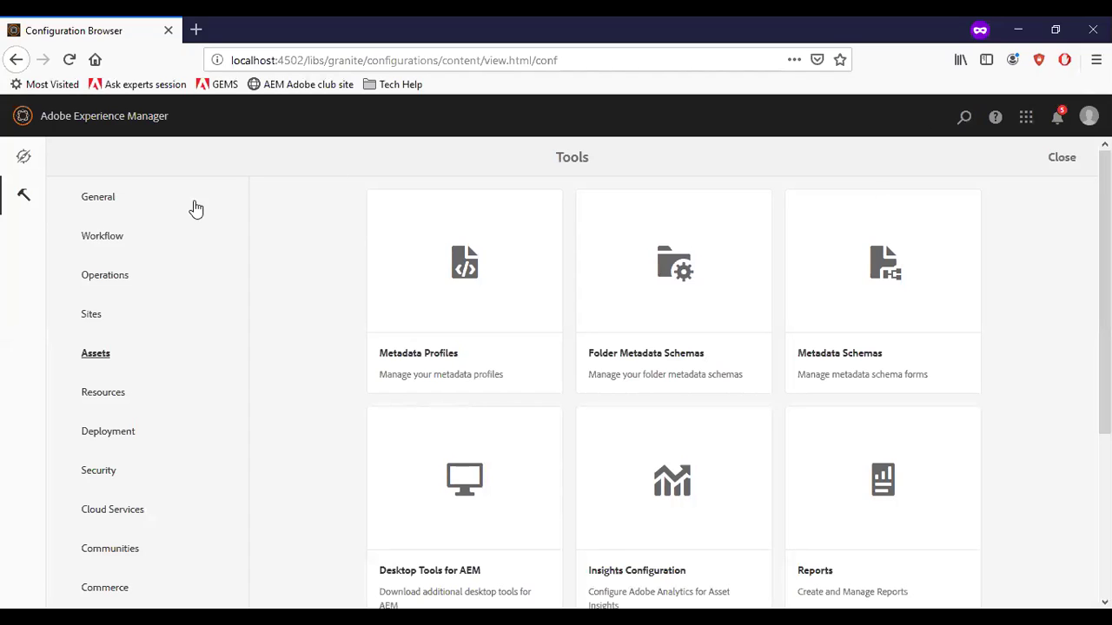
- Go to the Content Fragment Models under the Assets tools and open the We.Retail folder
{"action": "left_click", "coordinate": [25, 205]}
{"action": "scroll", "coordinate": [521, 452], "scroll_direction": "down", "scroll_amount": 3}
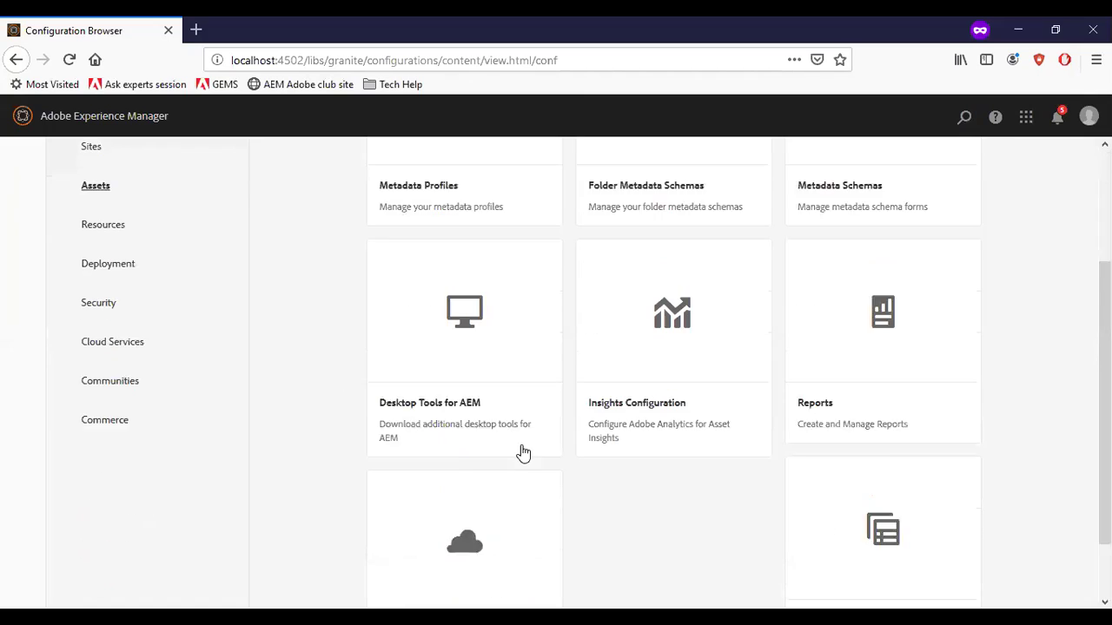
{"action": "left_click", "coordinate": [877, 504]}
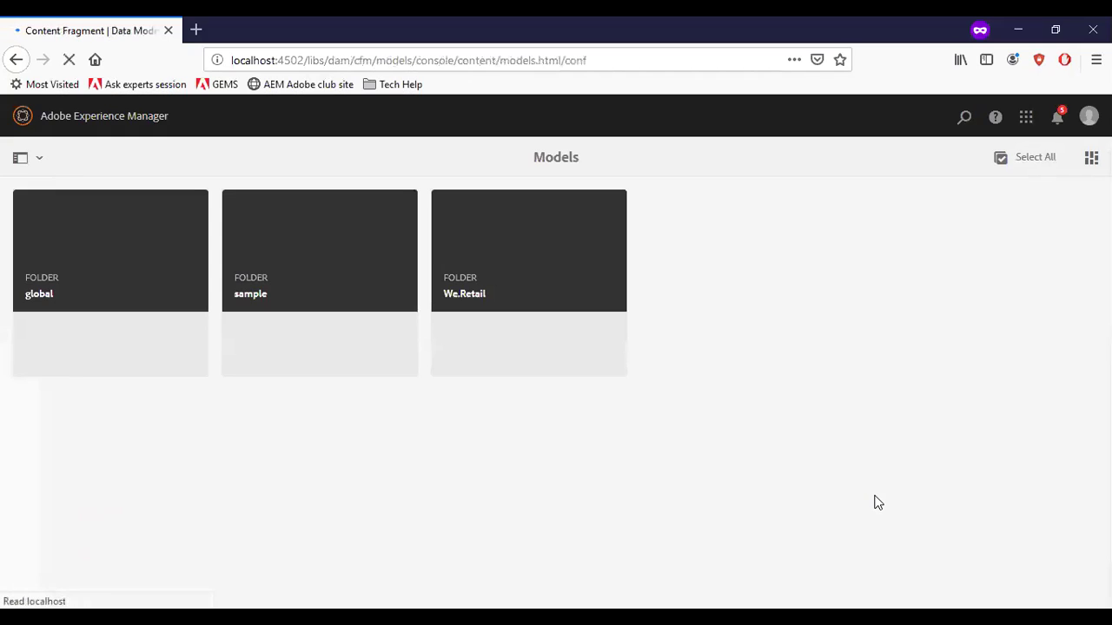
{"action": "left_click", "coordinate": [509, 279]}
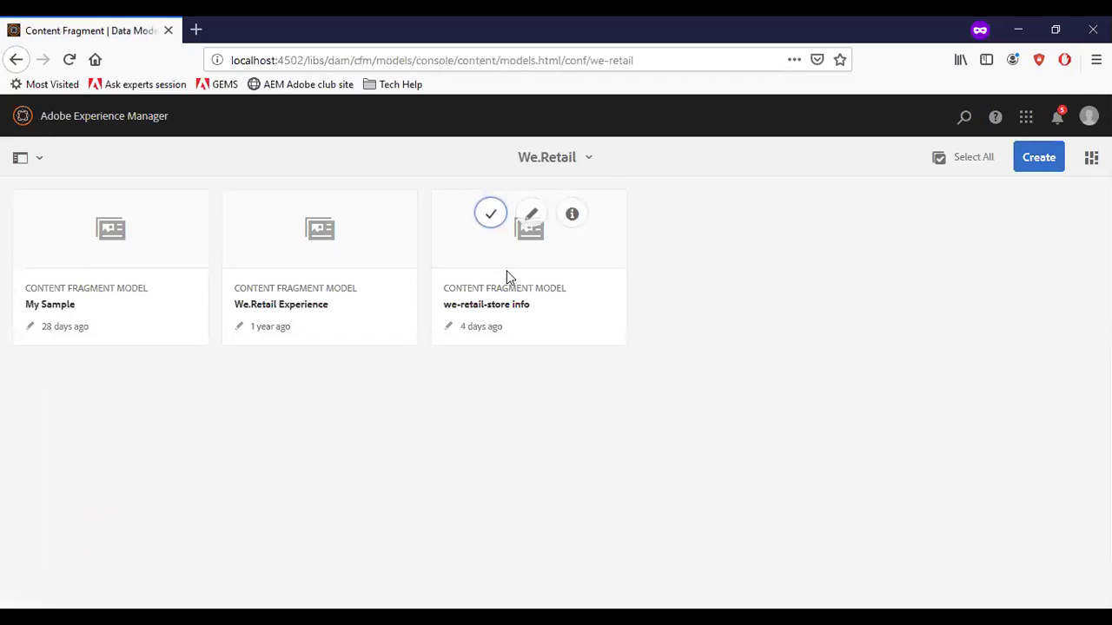
- Create a content fragment model titled "My Sample CF Model" with the description "This is for demo purpose" and open it for editing
{"action": "left_click", "coordinate": [1042, 162]}
{"action": "left_click", "coordinate": [412, 181]}
{"action": "type", "text": "M"}
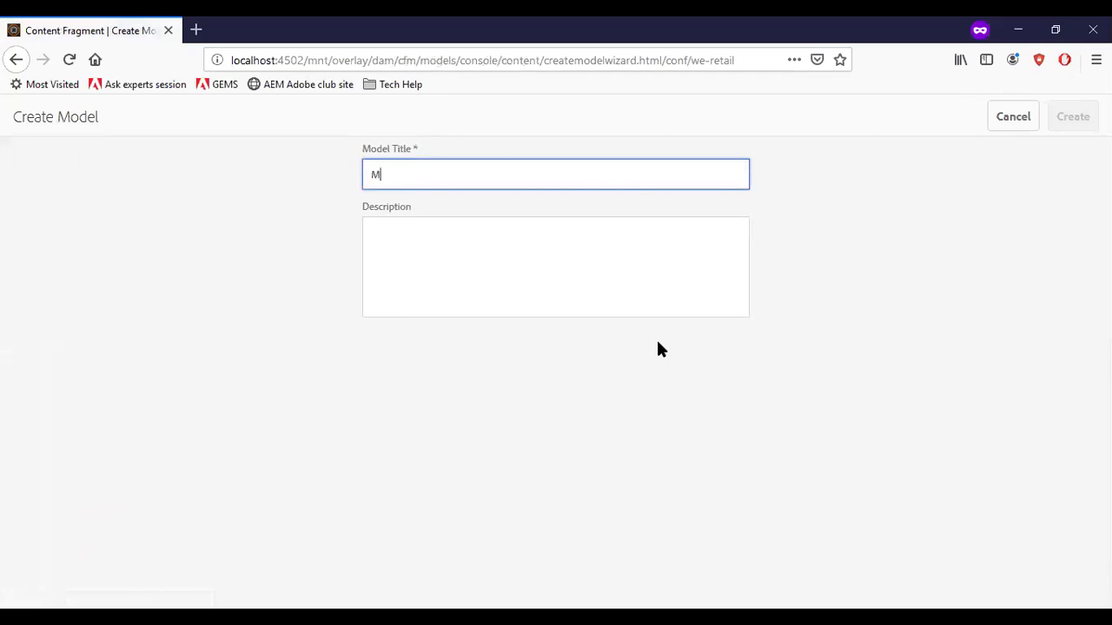
{"action": "type", "text": "y Sample"}
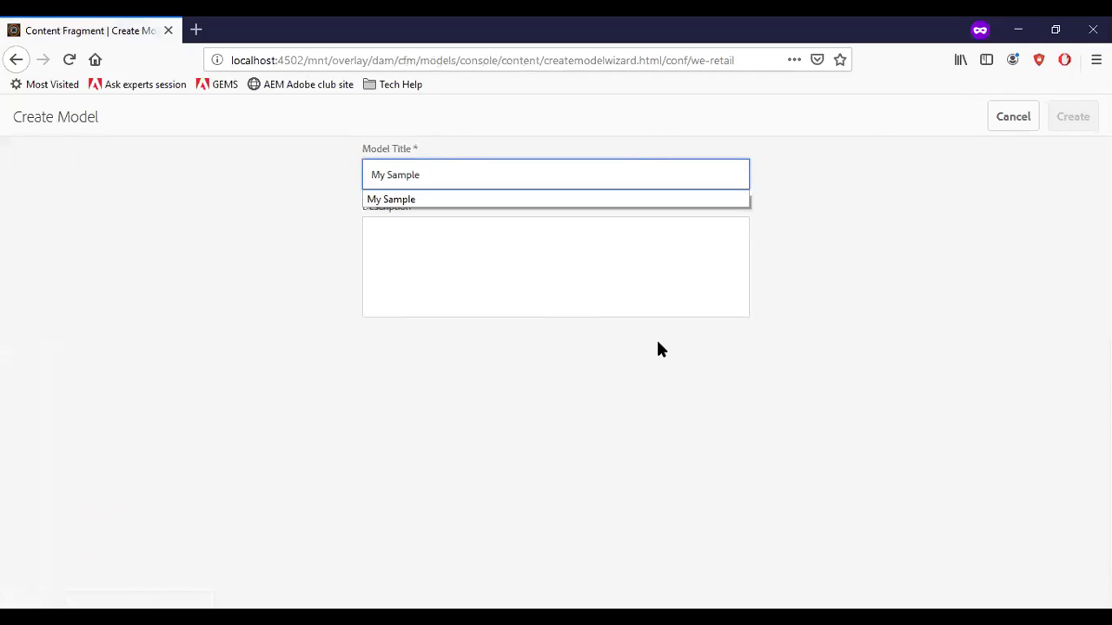
{"action": "type", "text": " CF Model"}
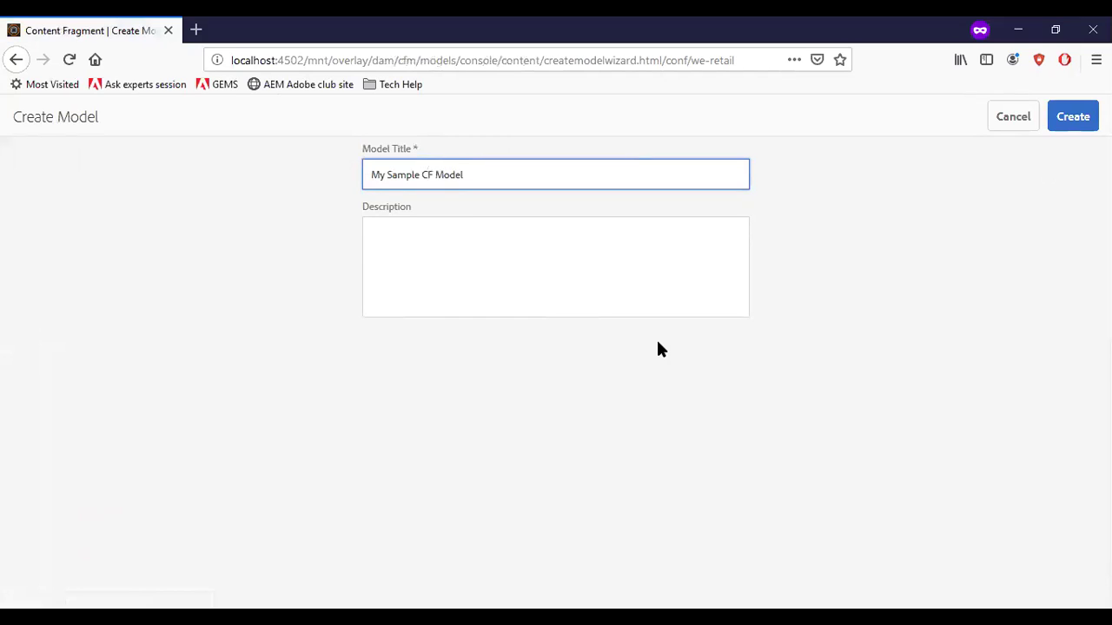
{"action": "key", "text": "Tab"}
{"action": "type", "text": "T"}
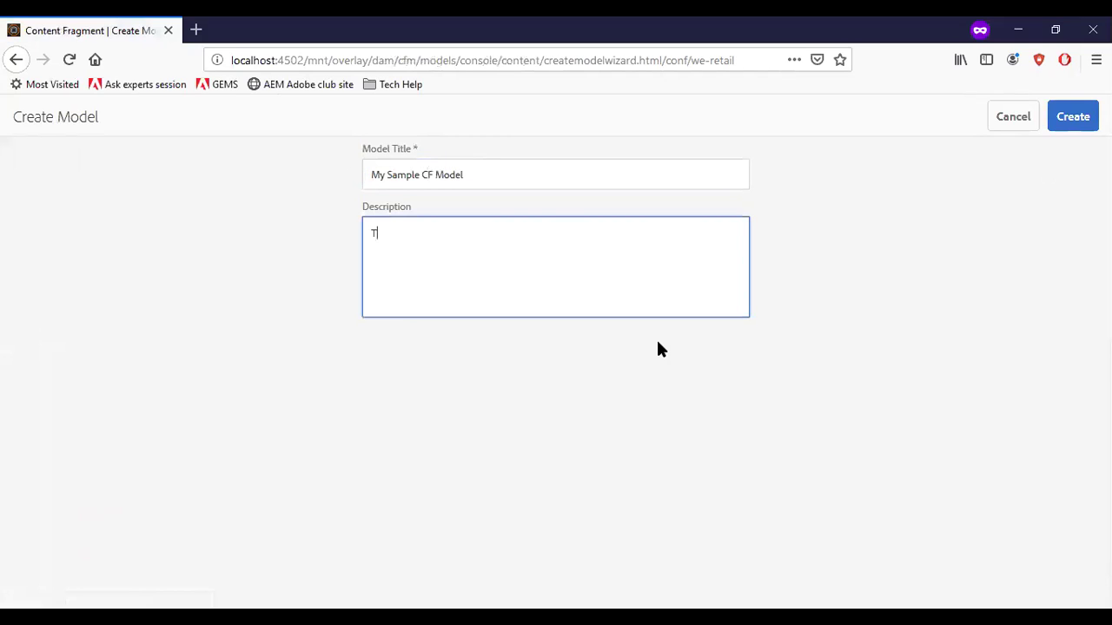
{"action": "type", "text": "his is for demo purpose"}
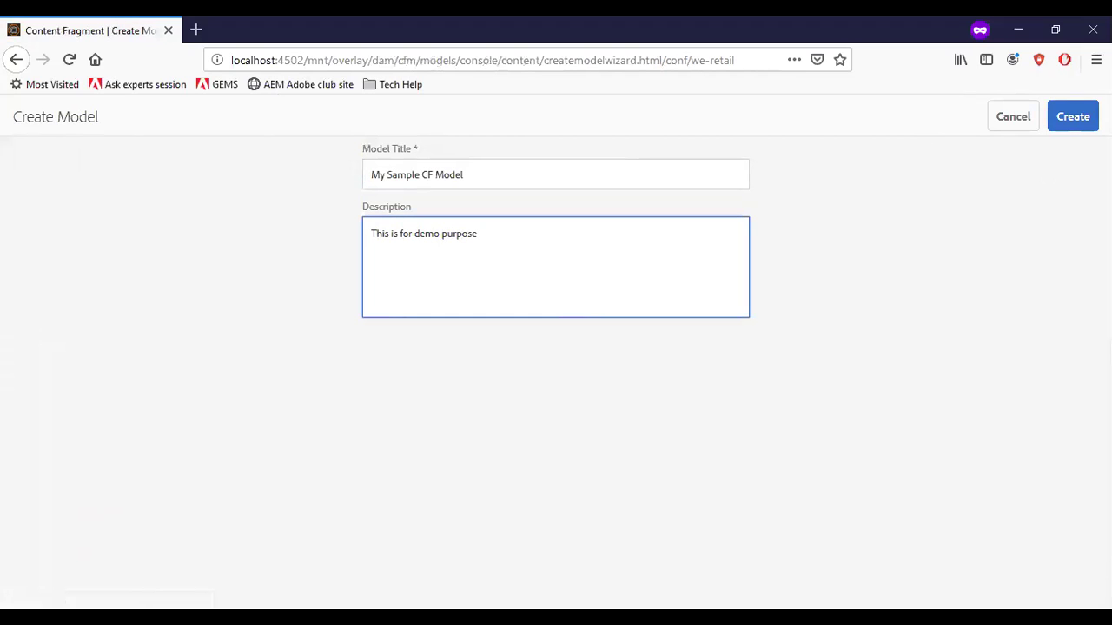
{"action": "left_click", "coordinate": [1065, 124]}
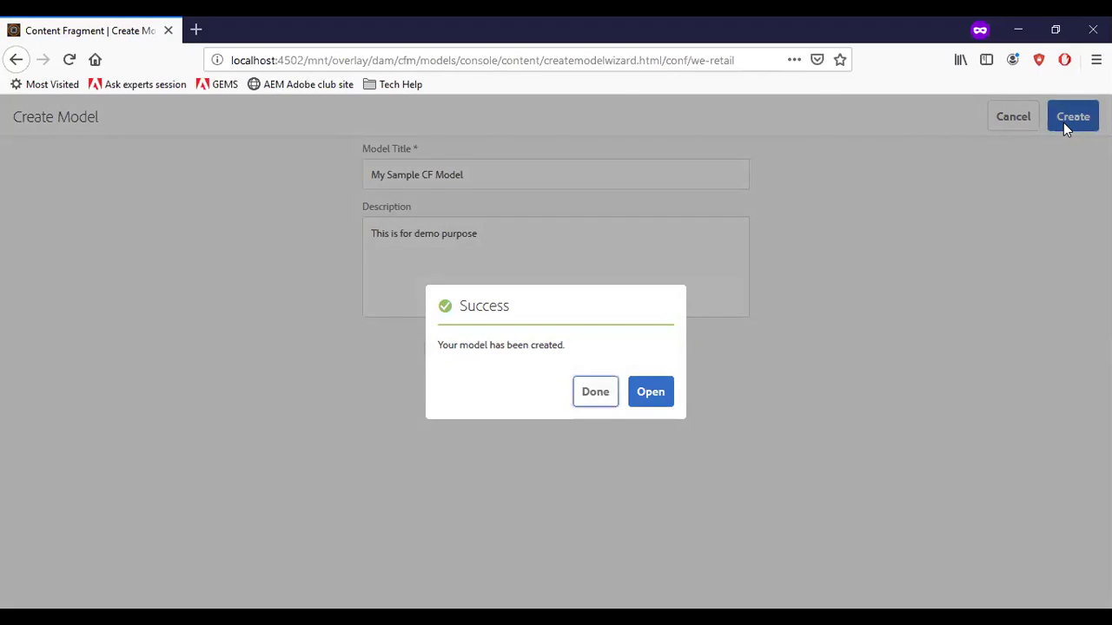
{"action": "left_click", "coordinate": [641, 398]}
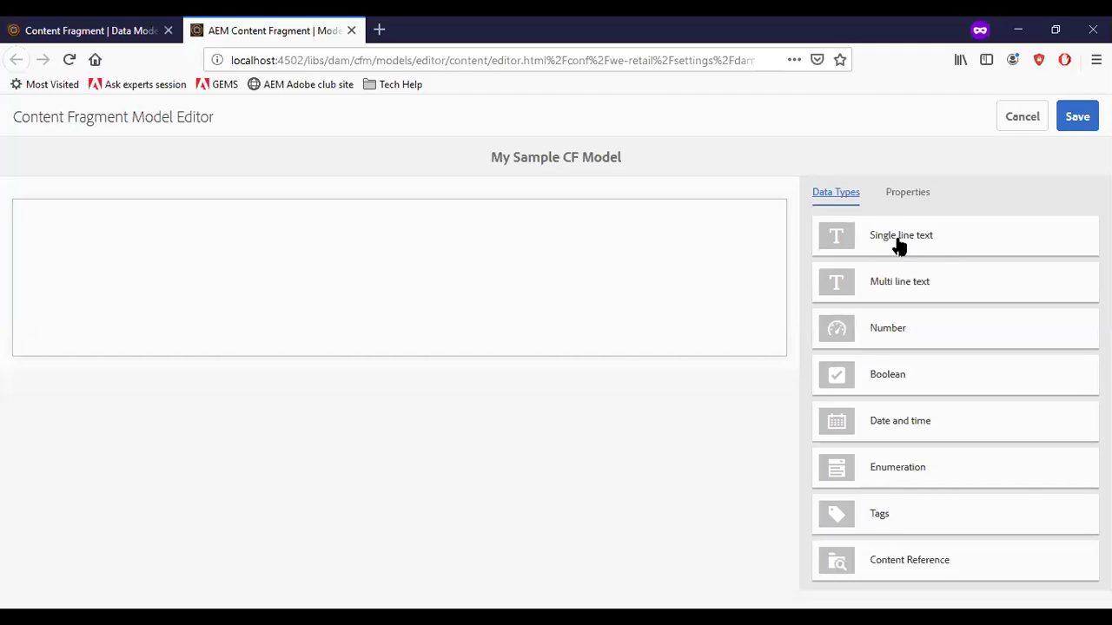
- Add a single line text field to the model with the label "Title" and the property name "mytitle"
{"action": "left_click_drag", "start_coordinate": [909, 251], "coordinate": [318, 246]}
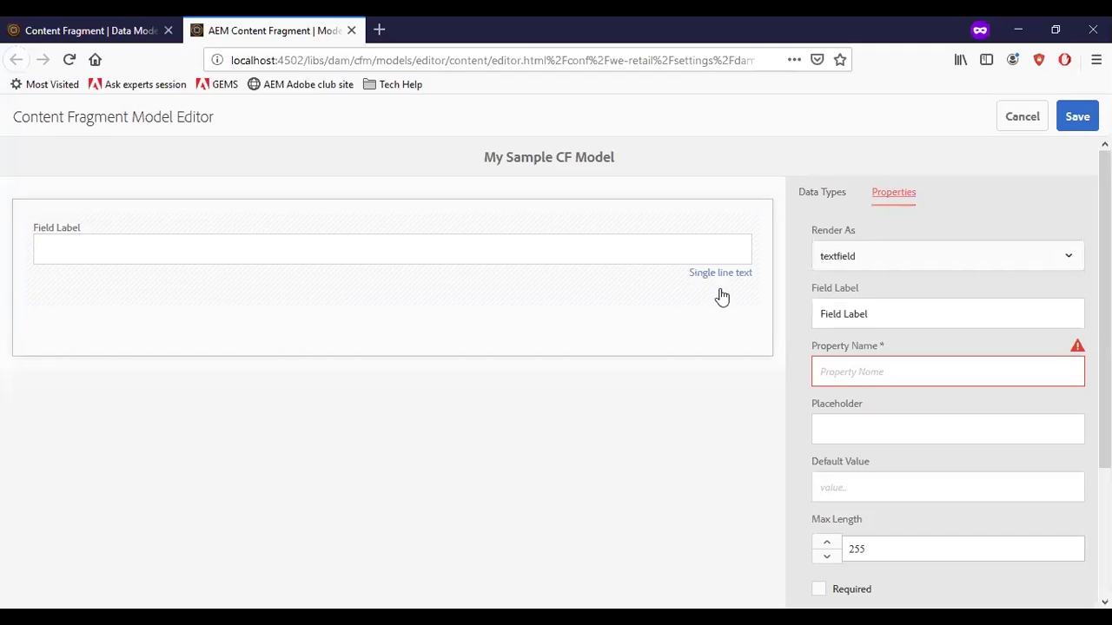
{"action": "left_click", "coordinate": [854, 314]}
{"action": "key", "text": "ctrl+a"}
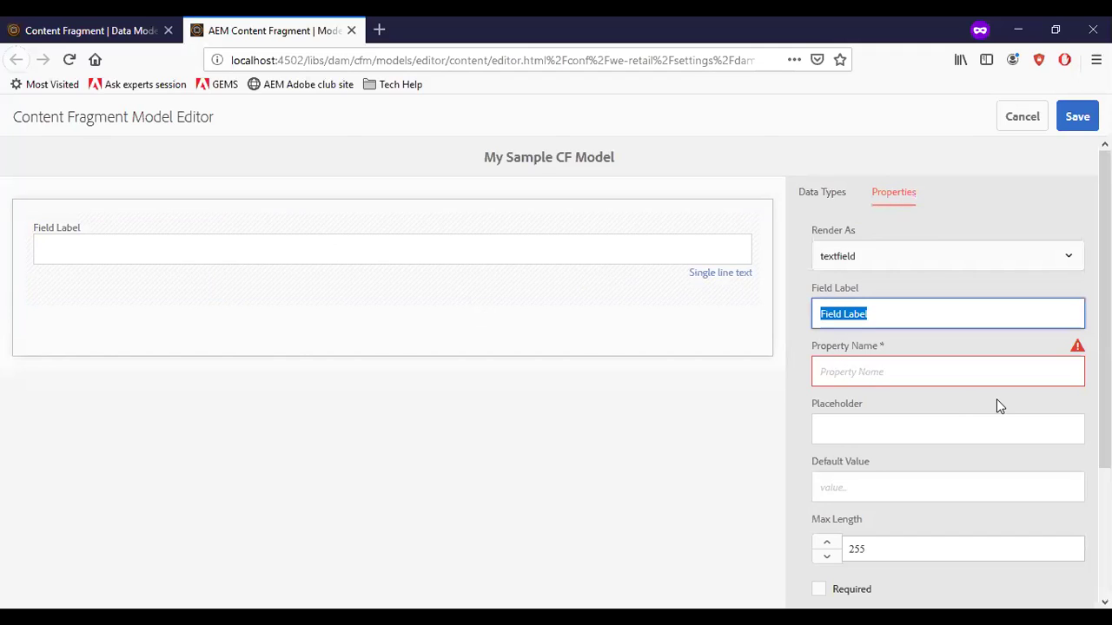
{"action": "type", "text": "Title"}
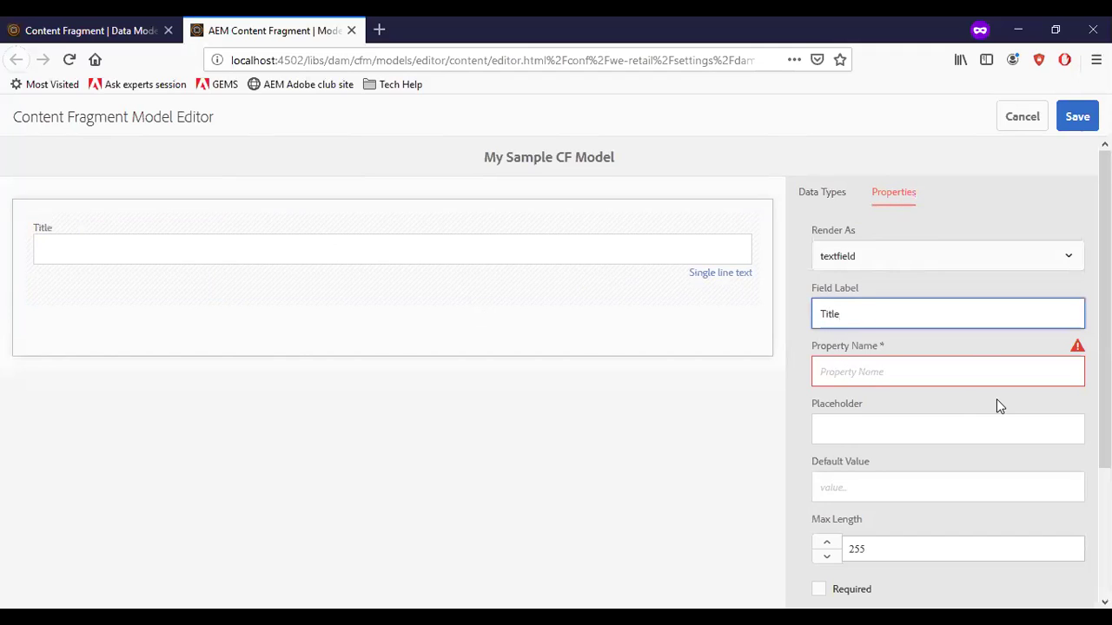
{"action": "left_click", "coordinate": [844, 375]}
{"action": "type", "text": "mytitle"}
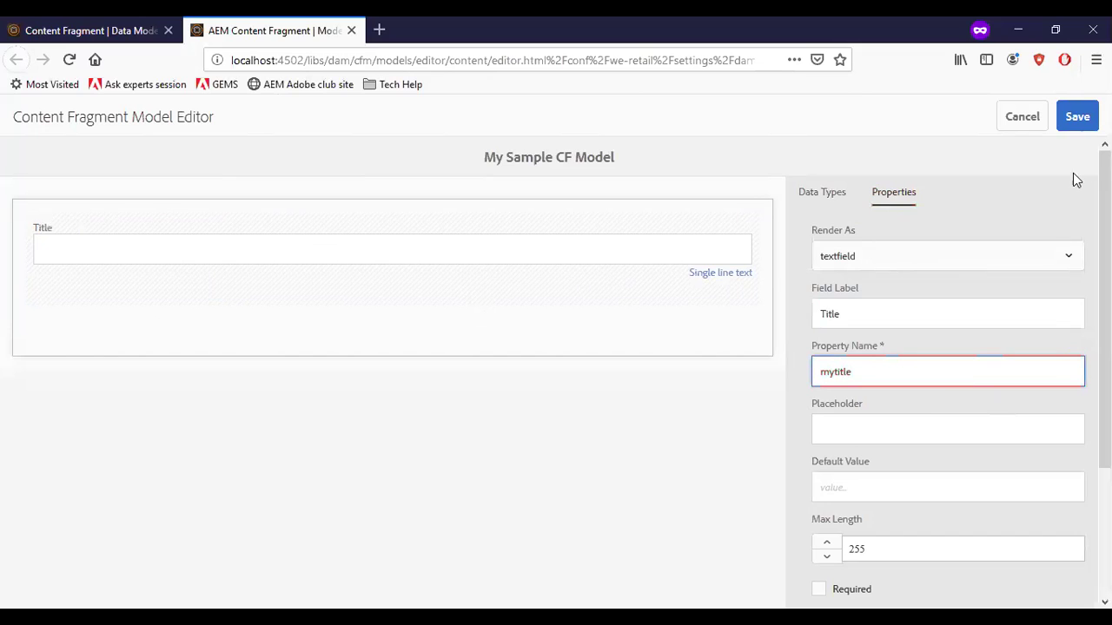
- Add a multi line text field below Title with the label "Description" and the property name "desc"
{"action": "left_click", "coordinate": [836, 197]}
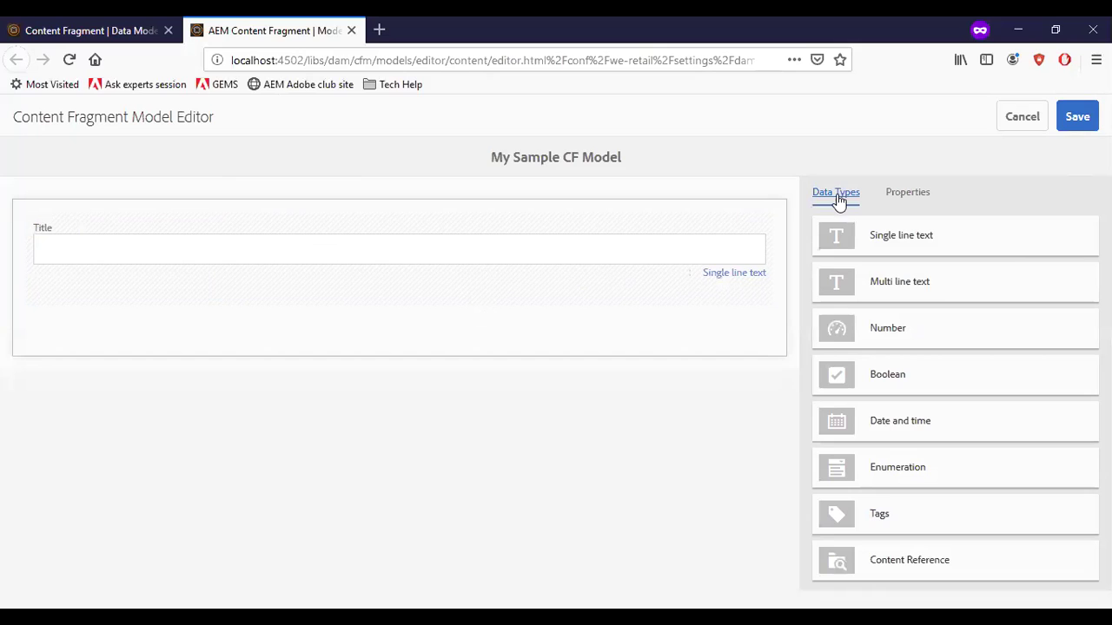
{"action": "left_click_drag", "start_coordinate": [956, 293], "coordinate": [303, 310]}
{"action": "left_click", "coordinate": [871, 254]}
{"action": "type", "text": "Description"}
{"action": "key", "text": "Tab"}
{"action": "type", "text": "desc"}
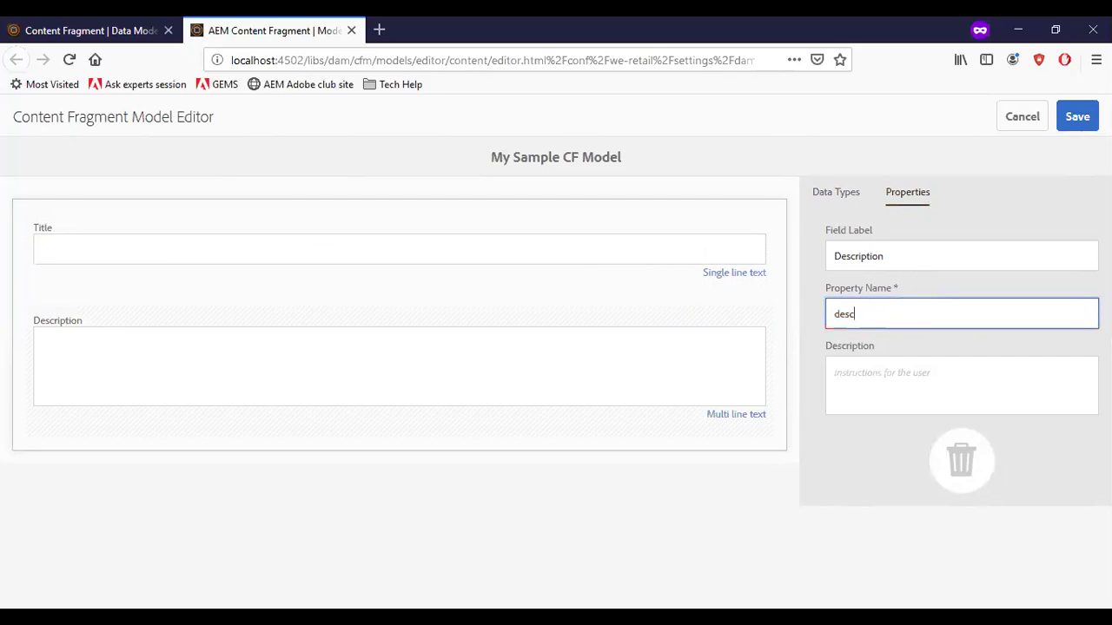
- Add a date and time field below Description with the label "Date" and the property name "date"
{"action": "left_click", "coordinate": [832, 198]}
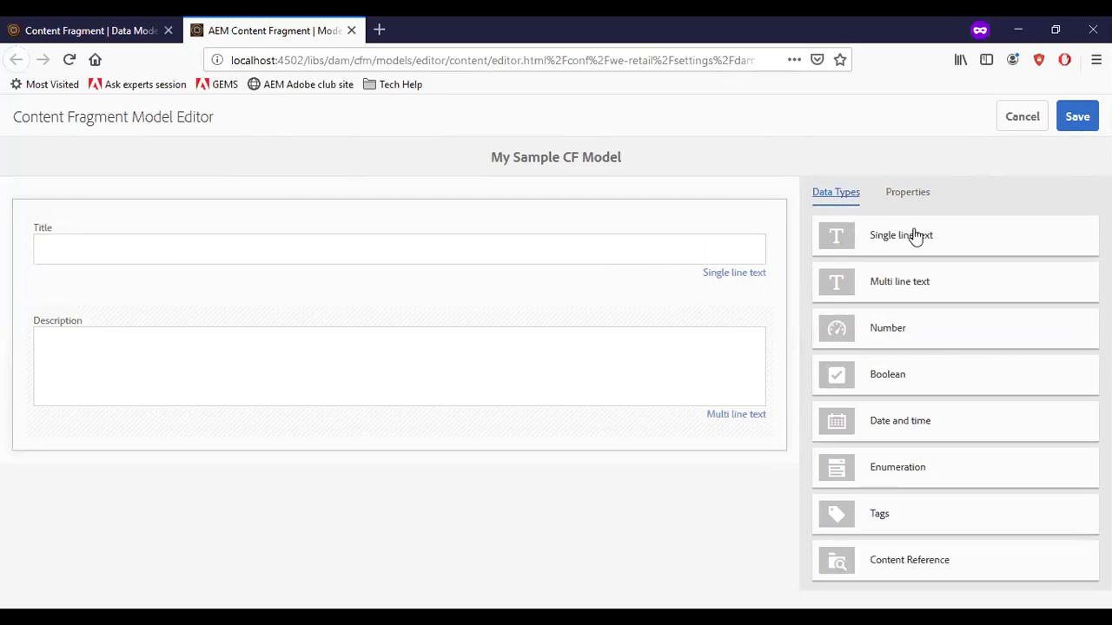
{"action": "left_click_drag", "start_coordinate": [935, 429], "coordinate": [347, 412]}
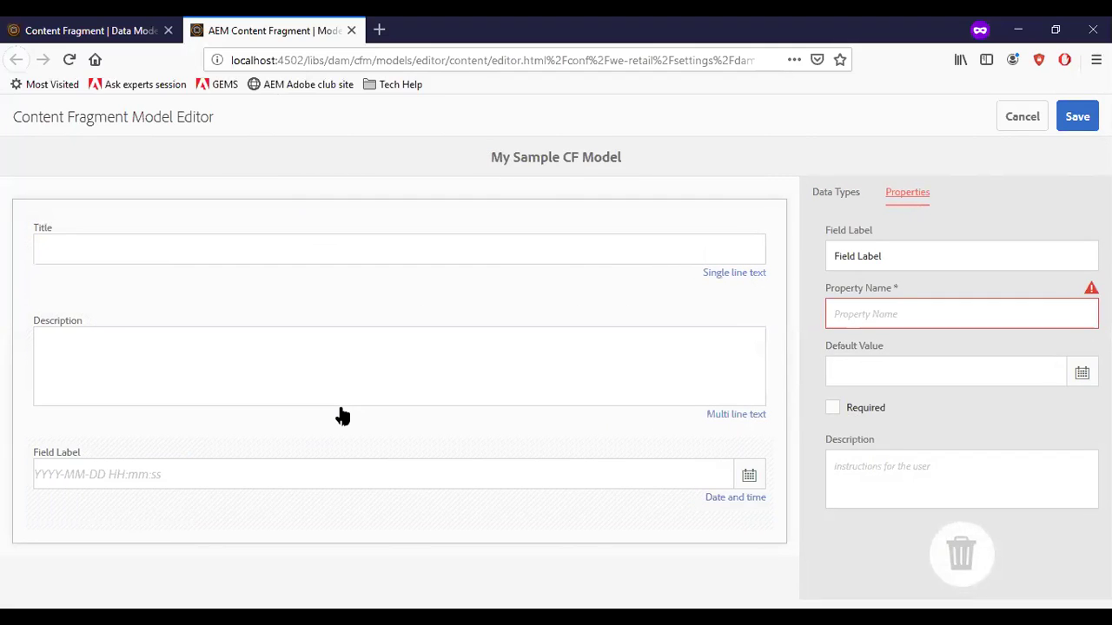
{"action": "left_click", "coordinate": [871, 264]}
{"action": "key", "text": "ctrl+a"}
{"action": "type", "text": "dATE"}
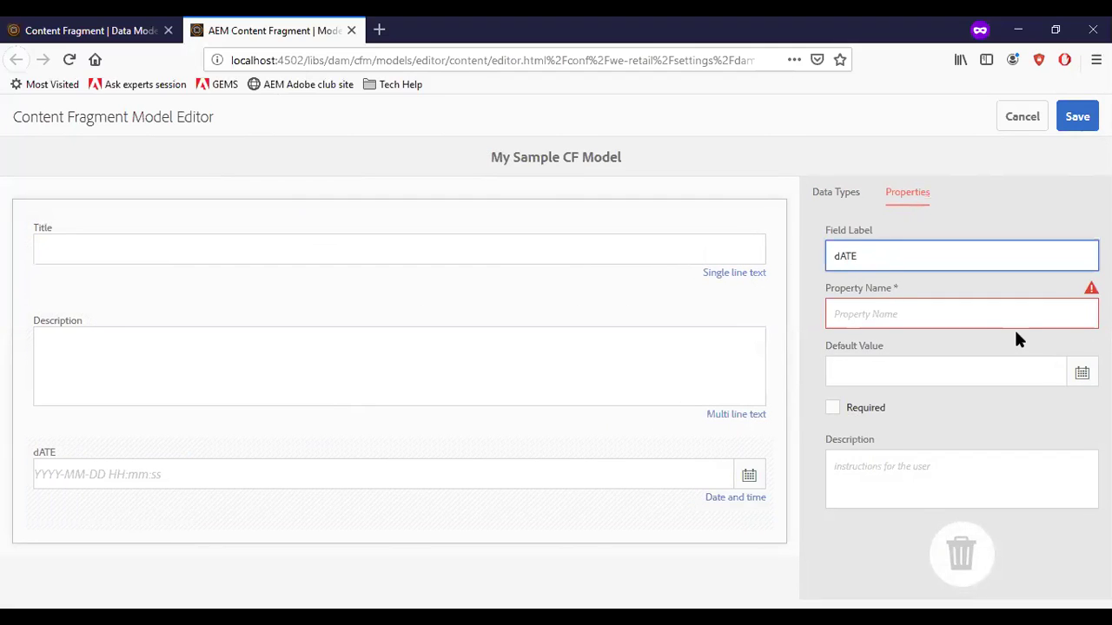
{"action": "key", "text": "BackSpace"}
{"action": "key", "text": "BackSpace"}
{"action": "key", "text": "BackSpace"}
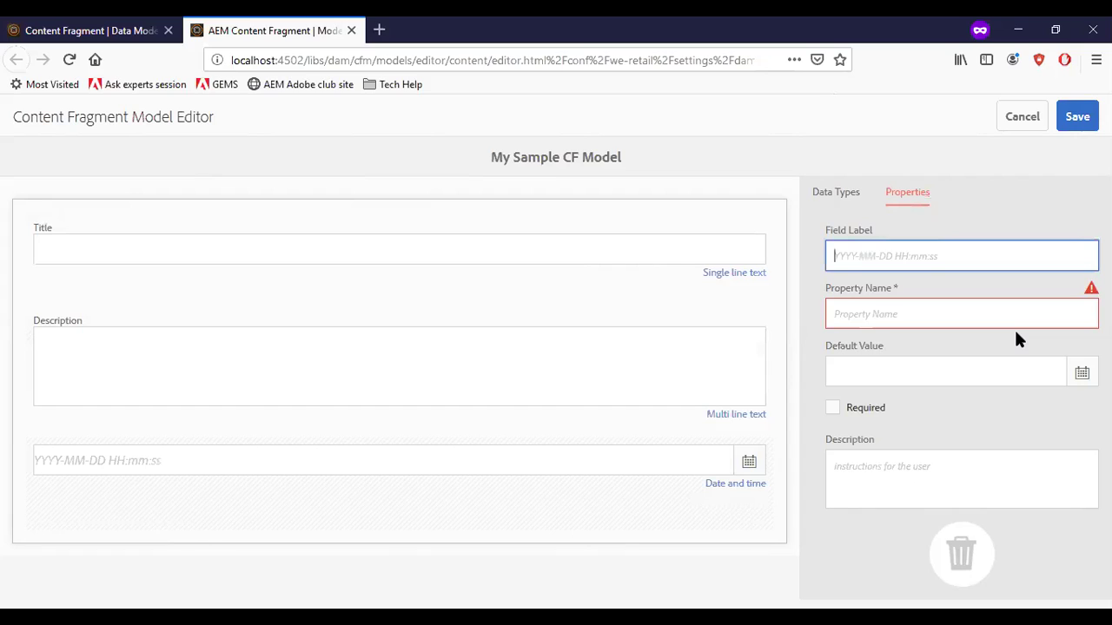
{"action": "type", "text": "Date"}
{"action": "left_click", "coordinate": [948, 322]}
{"action": "type", "text": "date"}
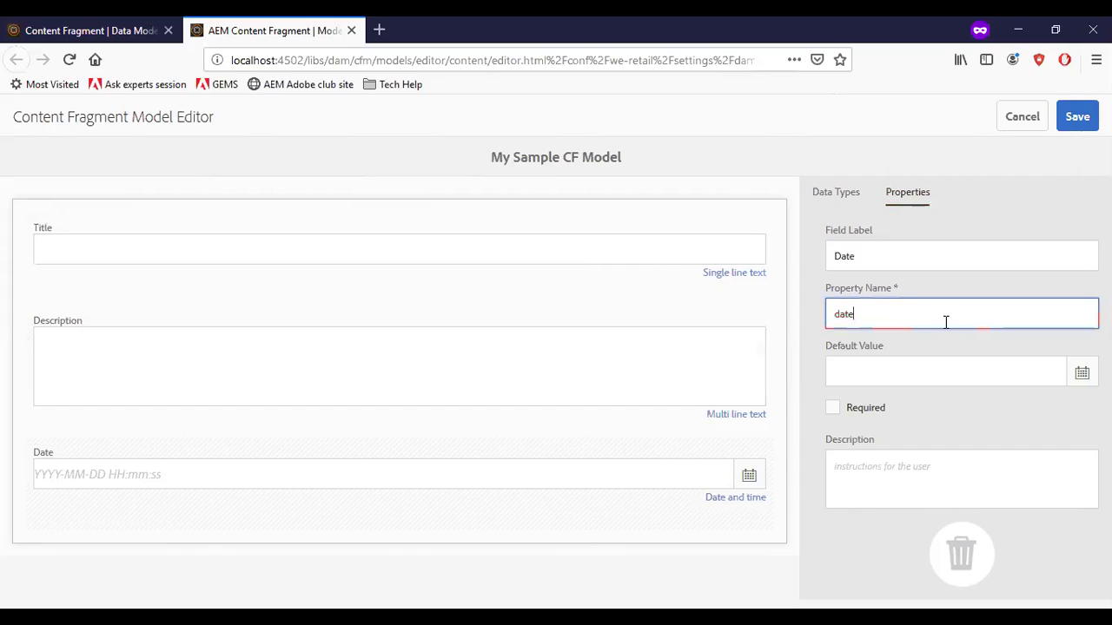
- Add an enumeration field below Date with the label "List" and the property name "list"
{"action": "left_click", "coordinate": [838, 197]}
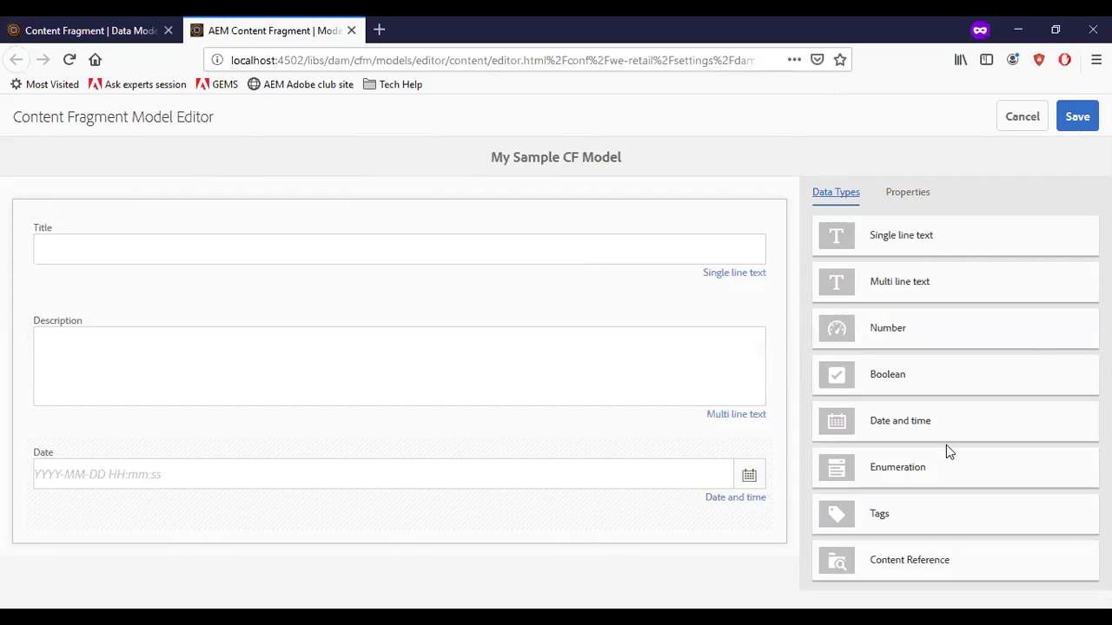
{"action": "left_click_drag", "start_coordinate": [906, 461], "coordinate": [171, 544]}
{"action": "scroll", "coordinate": [382, 479], "scroll_direction": "down", "scroll_amount": 1}
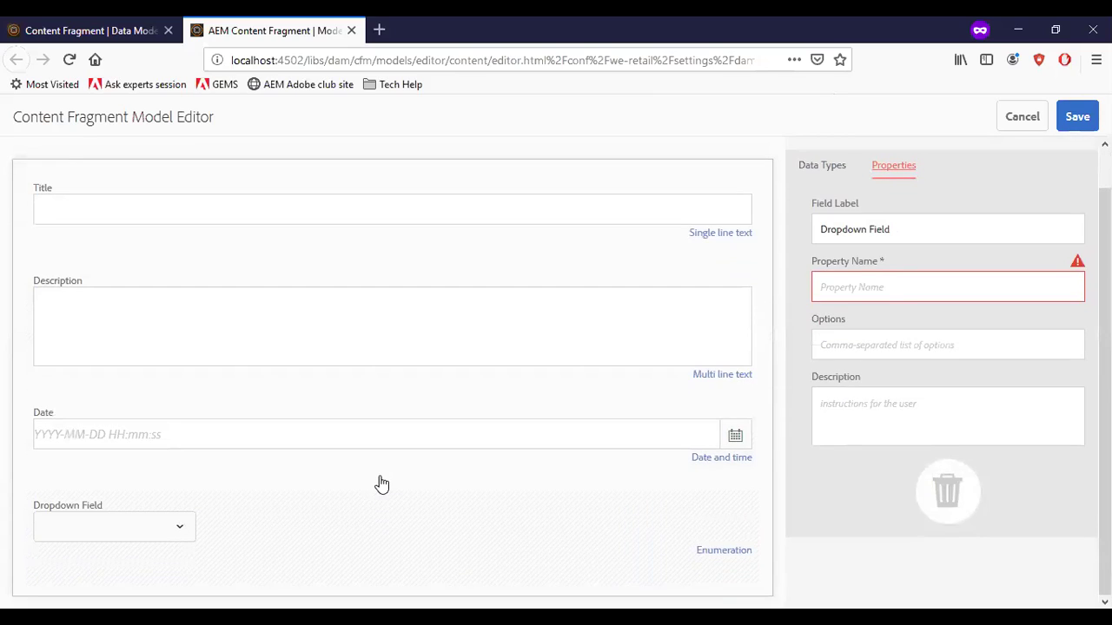
{"action": "left_click", "coordinate": [888, 232]}
{"action": "key", "text": "ctrl+a"}
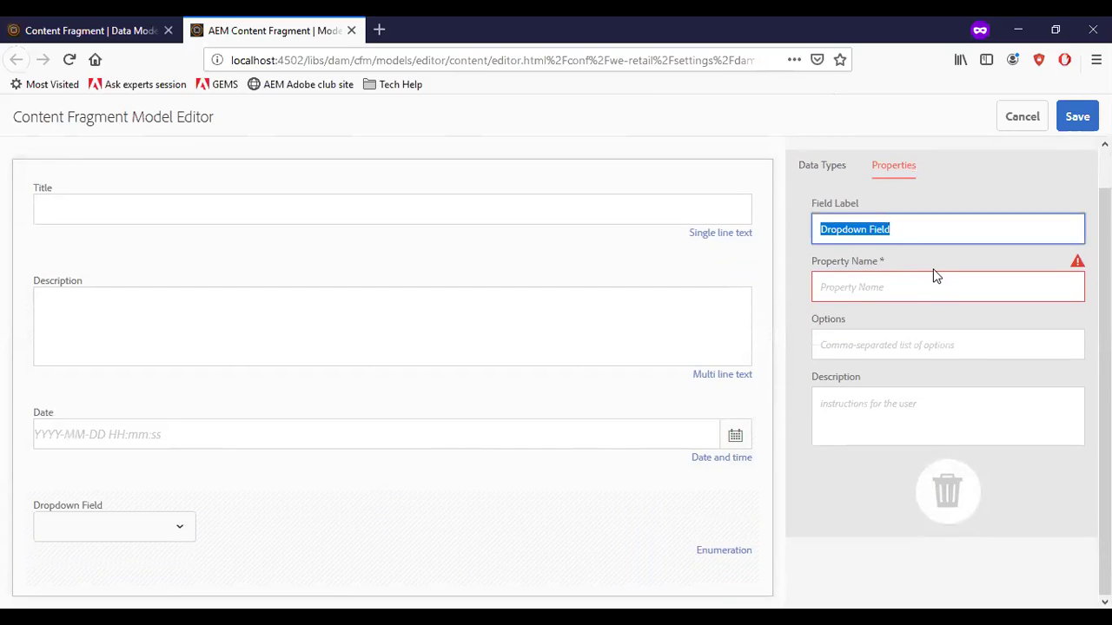
{"action": "type", "text": "List"}
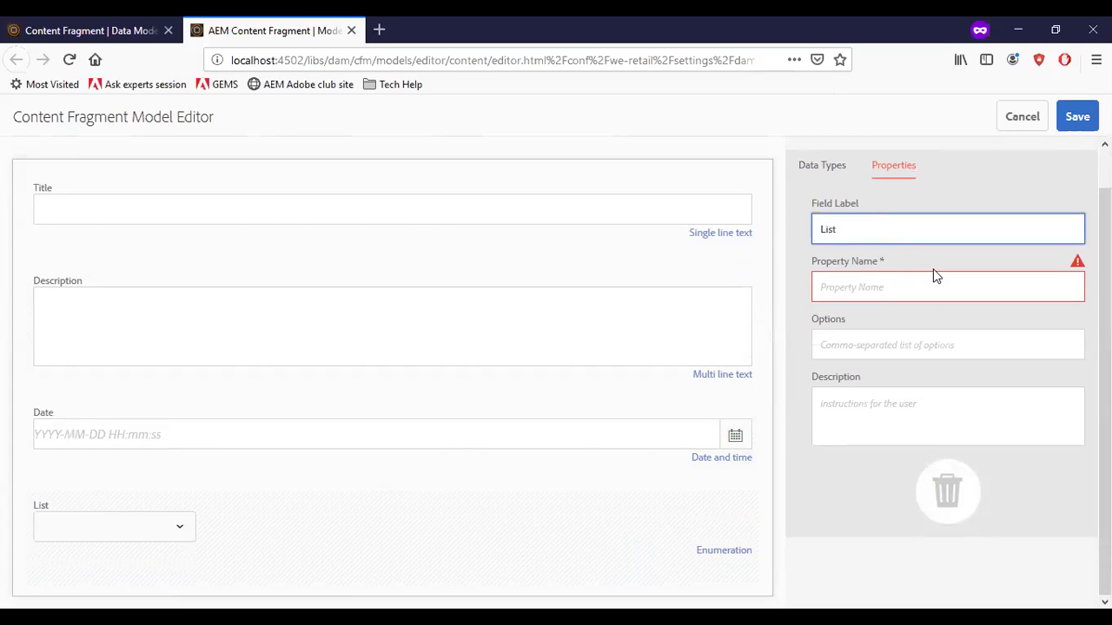
{"action": "left_click", "coordinate": [933, 276]}
{"action": "type", "text": "list"}
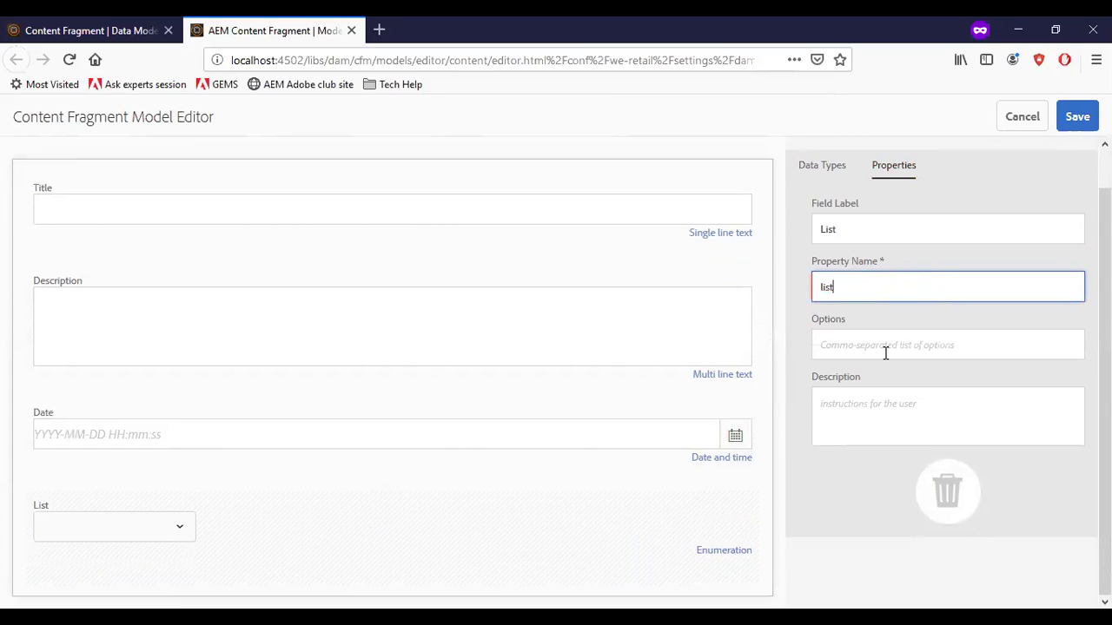
- Set the List field's options to "AEM 6.5, AEM 6.4, AEM 6.3" and return to the available data types
{"action": "left_click", "coordinate": [882, 346]}
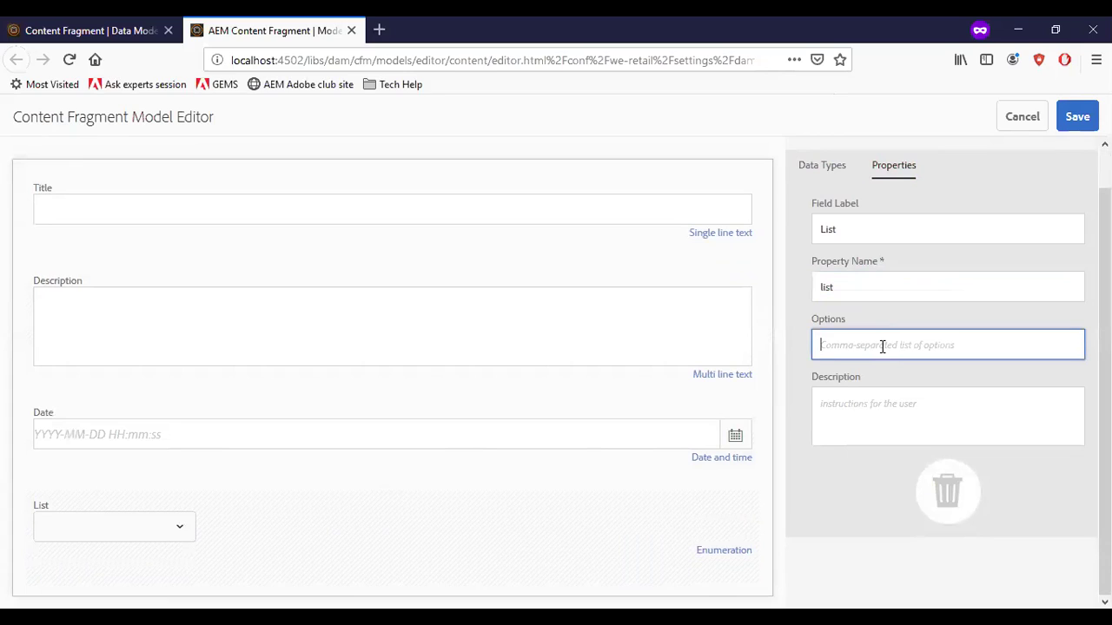
{"action": "type", "text": "AEM "}
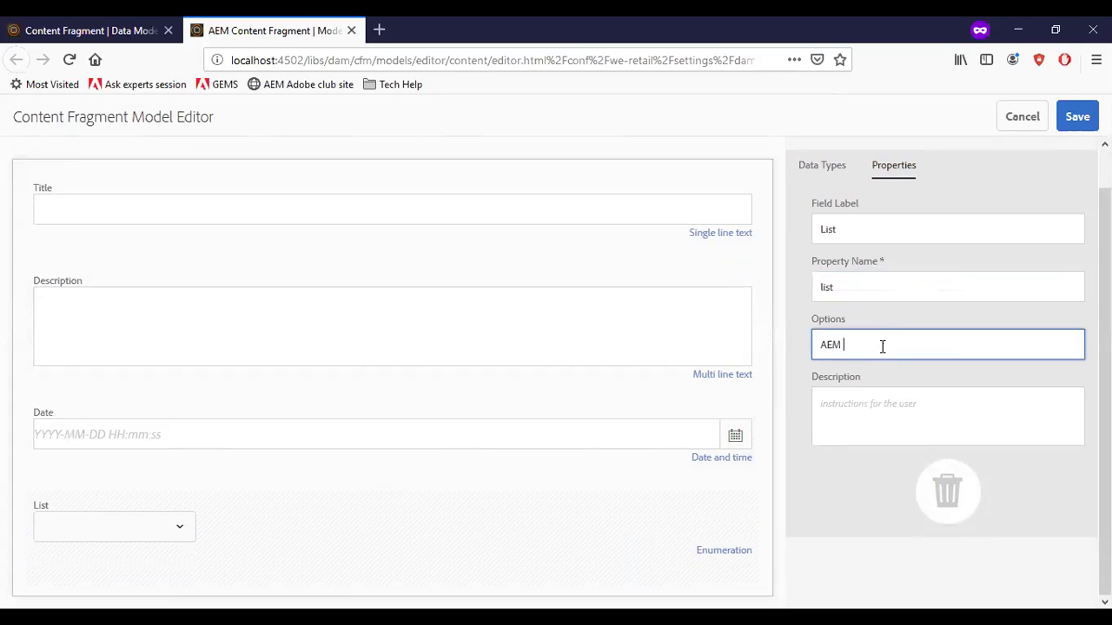
{"action": "type", "text": "6.5, AEM 6.4, AEM 6.3"}
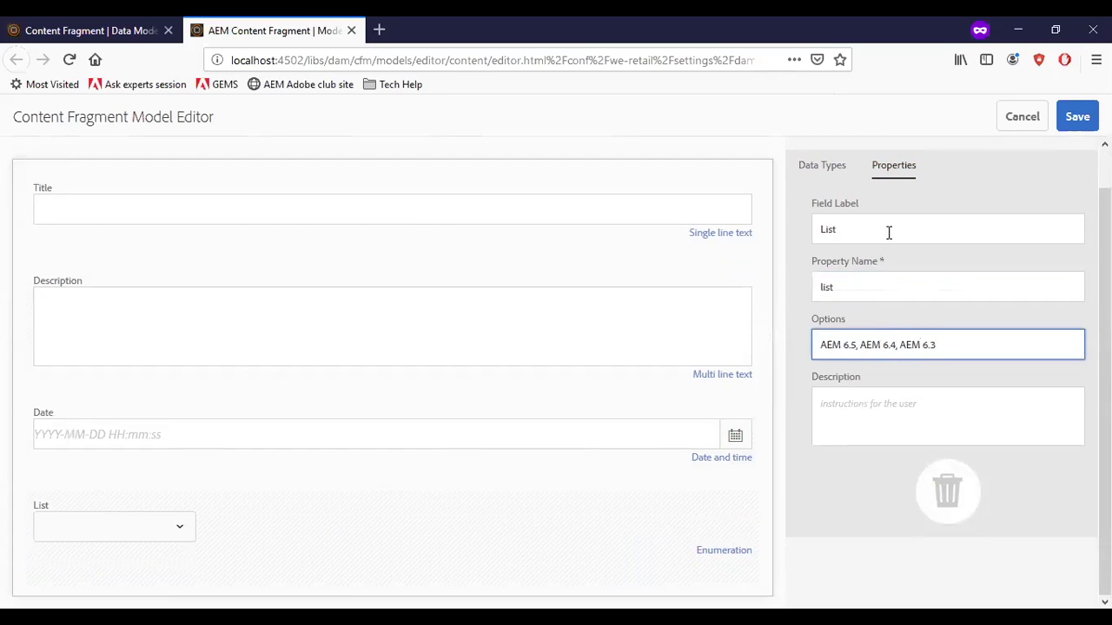
{"action": "left_click", "coordinate": [817, 167]}
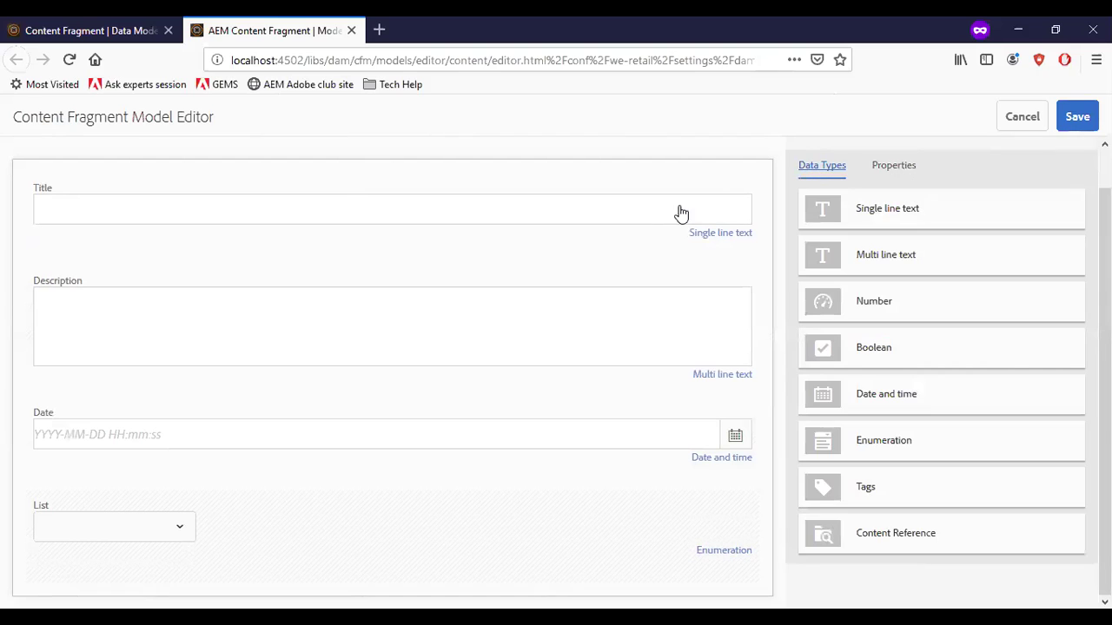
{"action": "scroll", "coordinate": [525, 433], "scroll_direction": "up", "scroll_amount": 1}
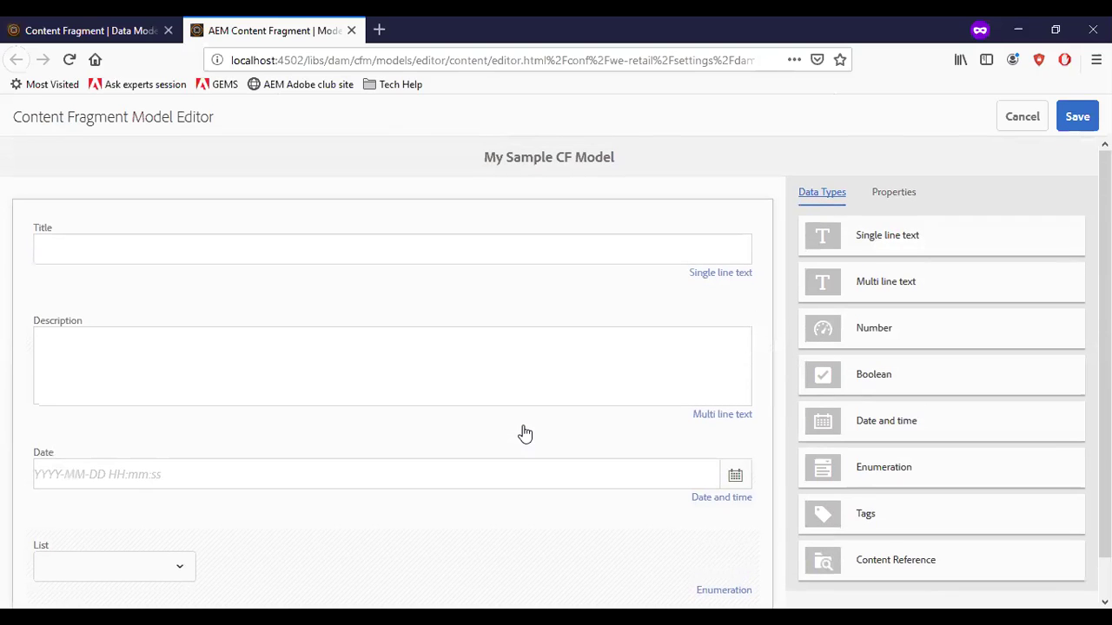
- Save the My Sample CF Model content fragment model and leave it unselected in the We.Retail model list
{"action": "left_click", "coordinate": [1076, 122]}
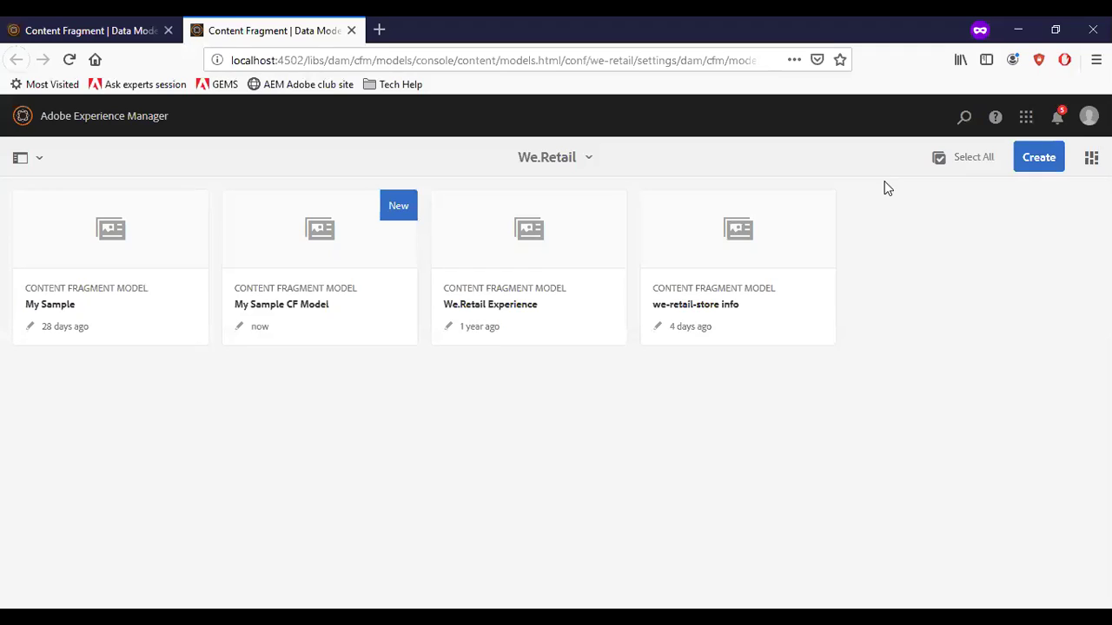
{"action": "mouse_move", "coordinate": [249, 240]}
{"action": "left_click", "coordinate": [281, 216]}
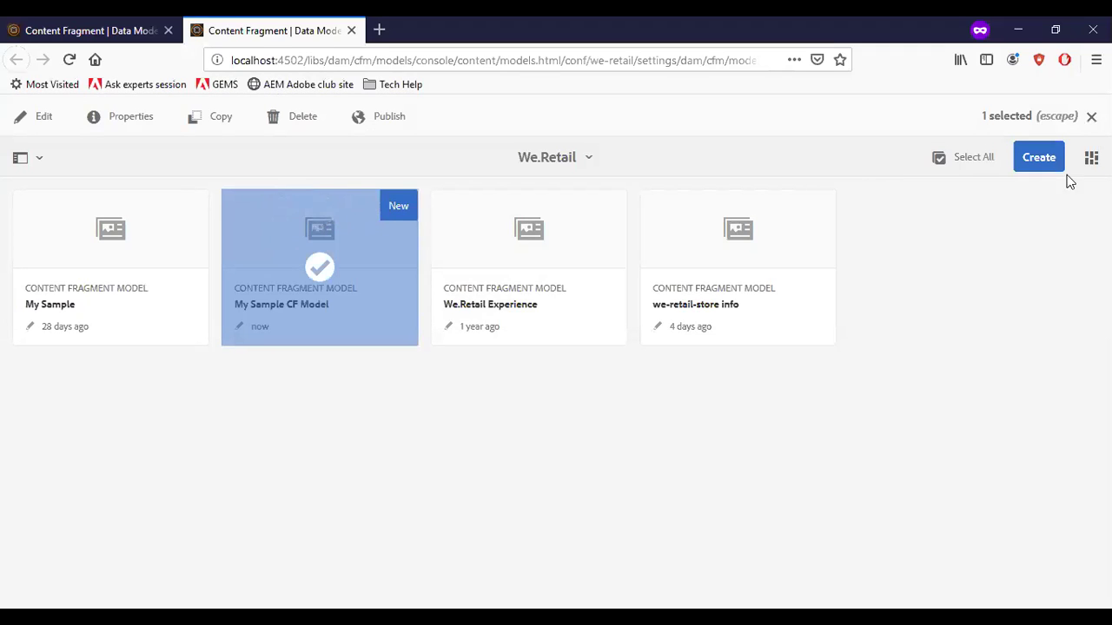
{"action": "left_click", "coordinate": [1091, 116]}
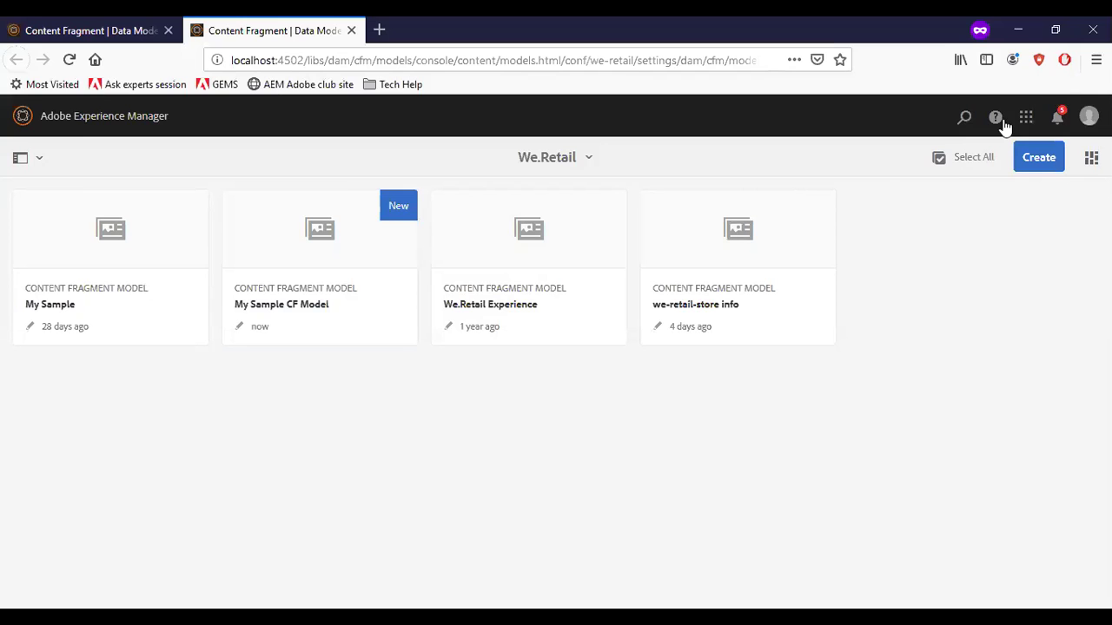
- Go to the Assets files and open the We.Retail folder
{"action": "left_click", "coordinate": [82, 122]}
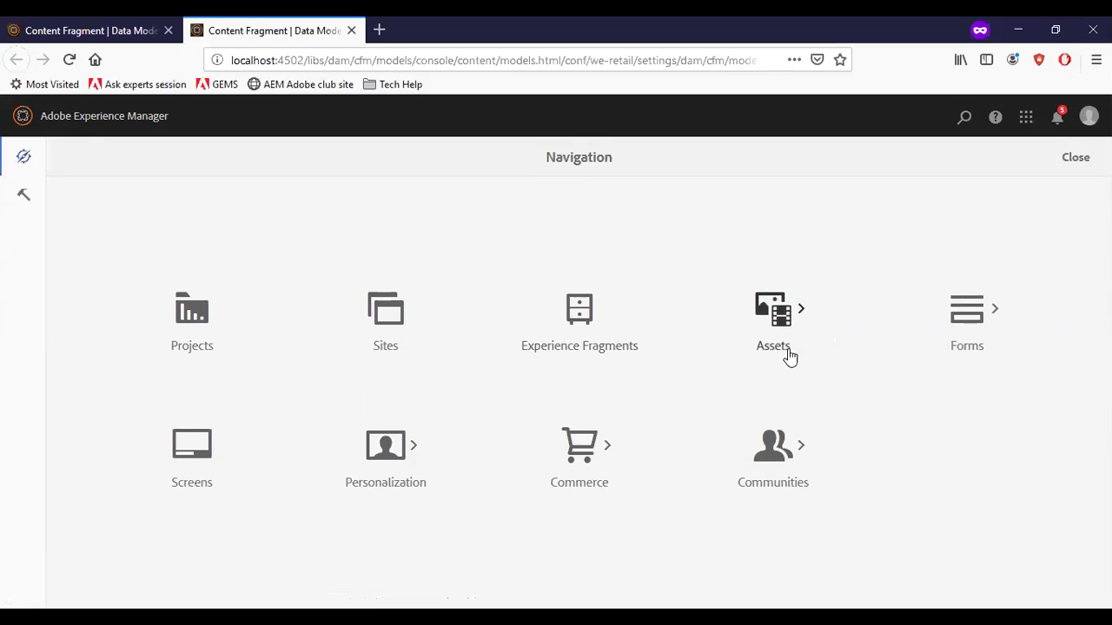
{"action": "left_click", "coordinate": [782, 317]}
{"action": "left_click", "coordinate": [181, 320]}
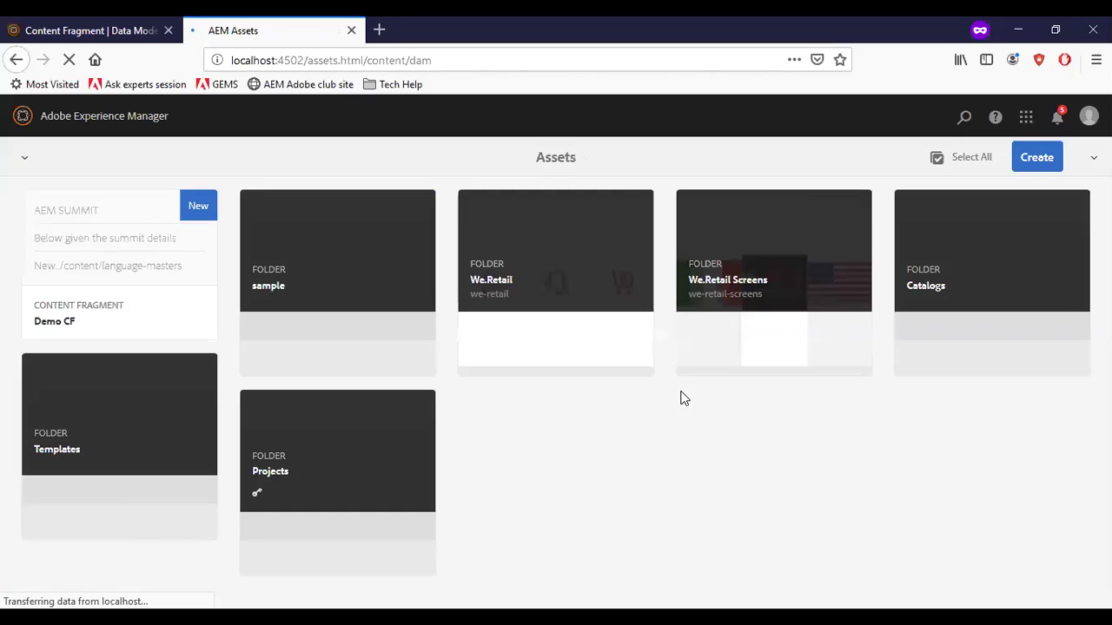
{"action": "left_click", "coordinate": [600, 282]}
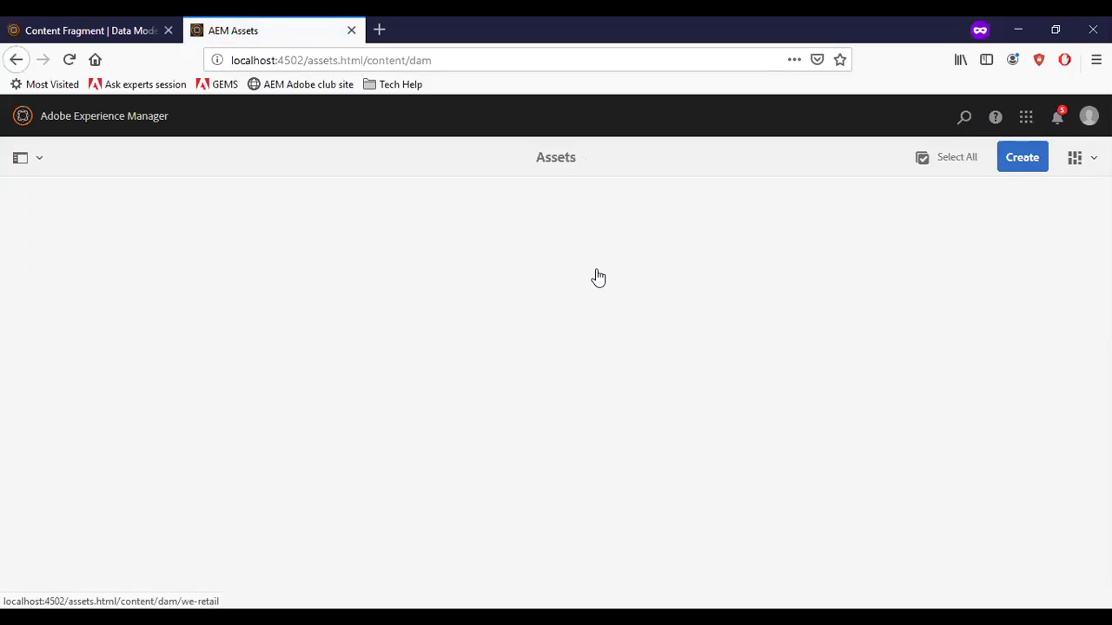
- Start a new content fragment in the We.Retail folder based on the My Sample CF Model template
{"action": "left_click", "coordinate": [1023, 159]}
{"action": "left_click", "coordinate": [959, 264]}
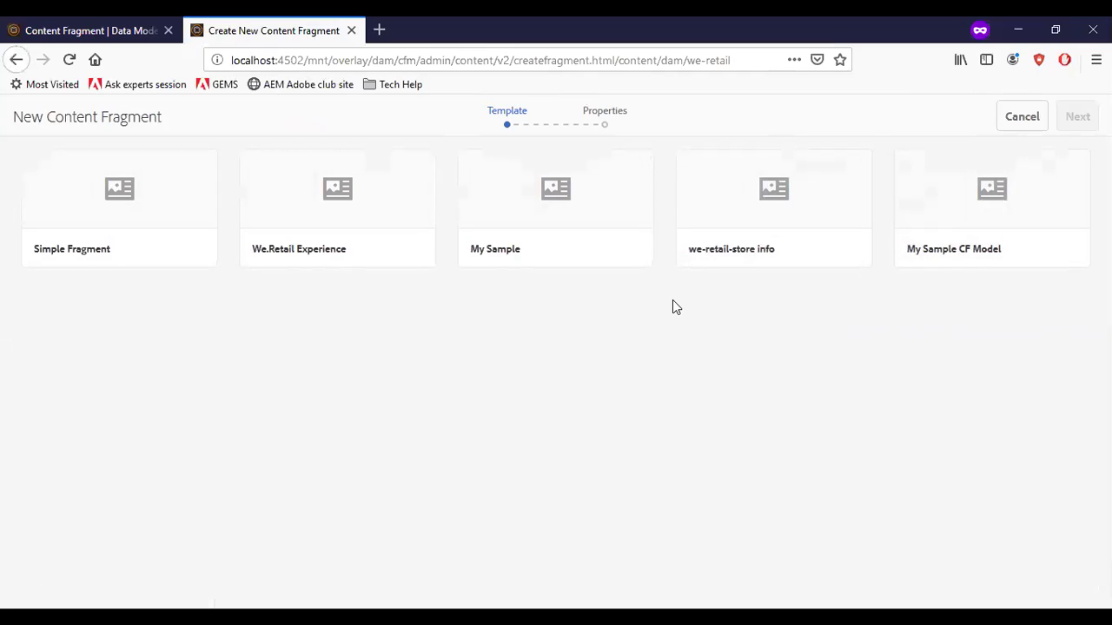
{"action": "left_click", "coordinate": [997, 210]}
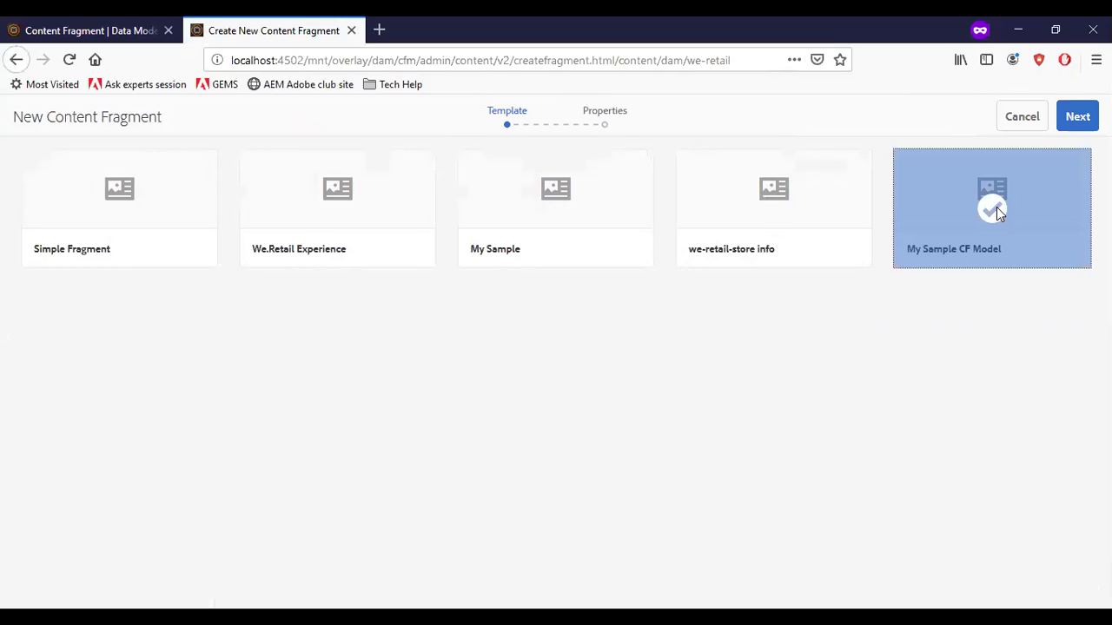
{"action": "left_click", "coordinate": [1077, 117]}
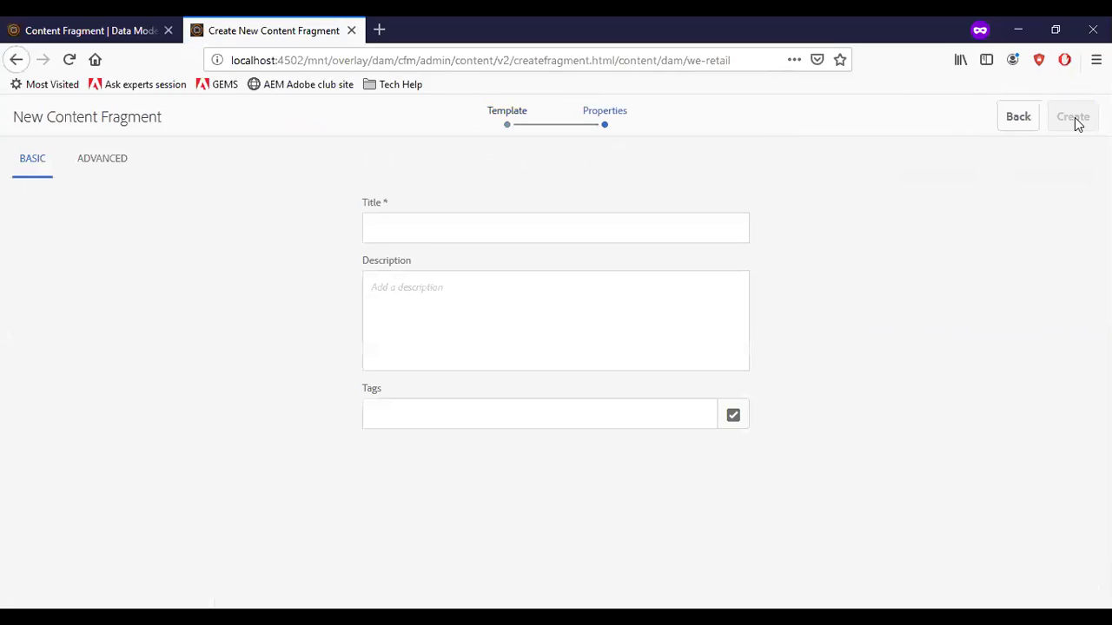
- Title the fragment "My CF Sample" with the description "This is for demo", create it and open it for editing
{"action": "left_click", "coordinate": [466, 237]}
{"action": "type", "text": "My CF Sampe"}
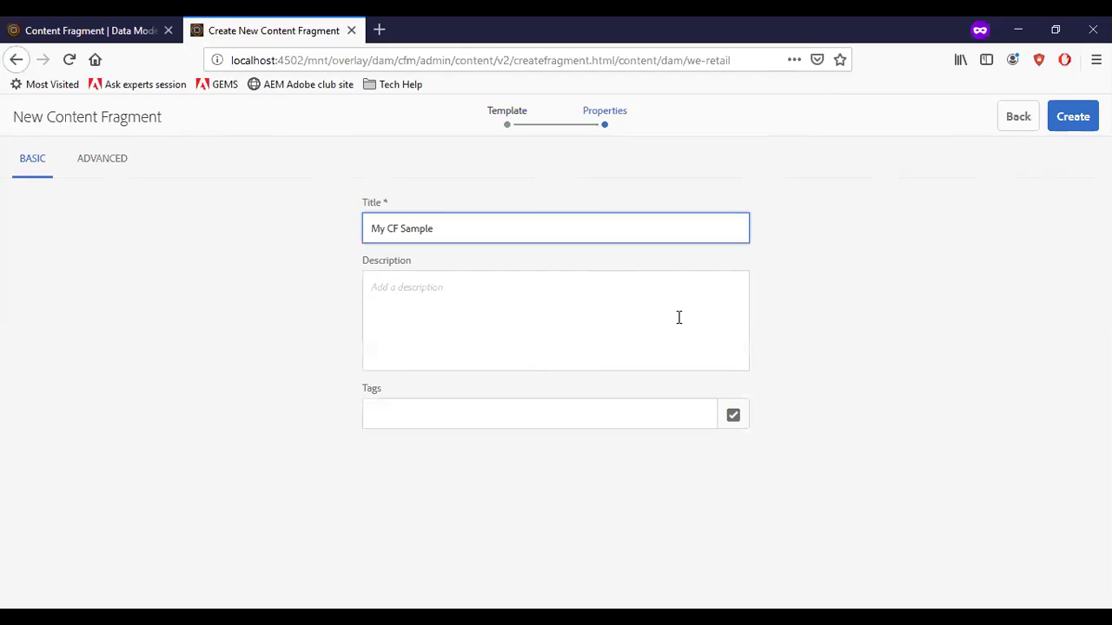
{"action": "left_click", "coordinate": [679, 318]}
{"action": "type", "text": "This is for demo"}
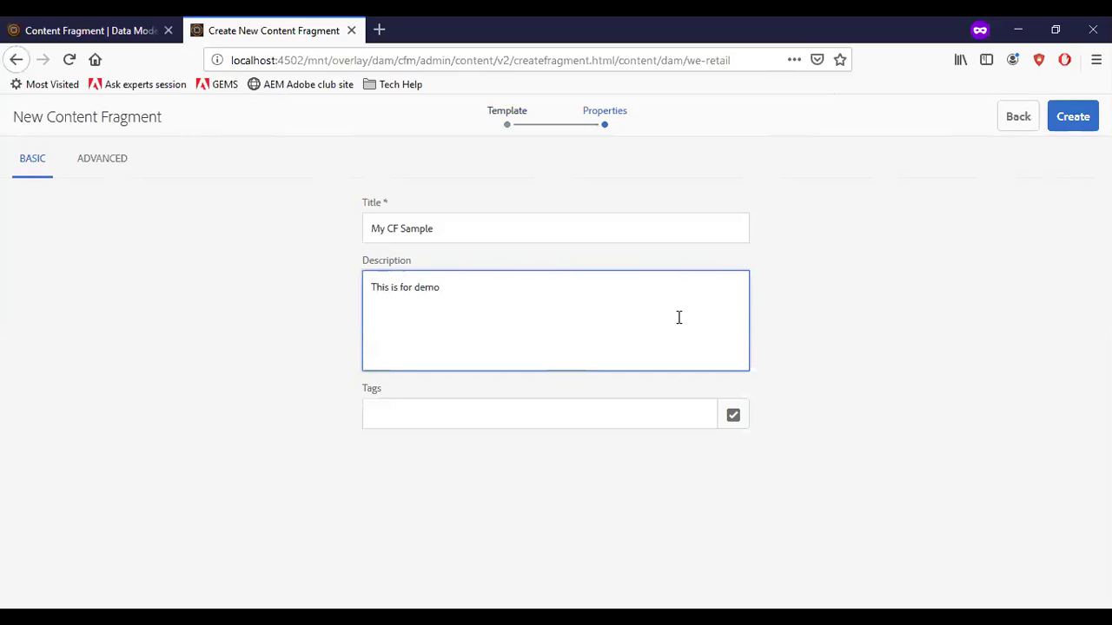
{"action": "left_click", "coordinate": [121, 165]}
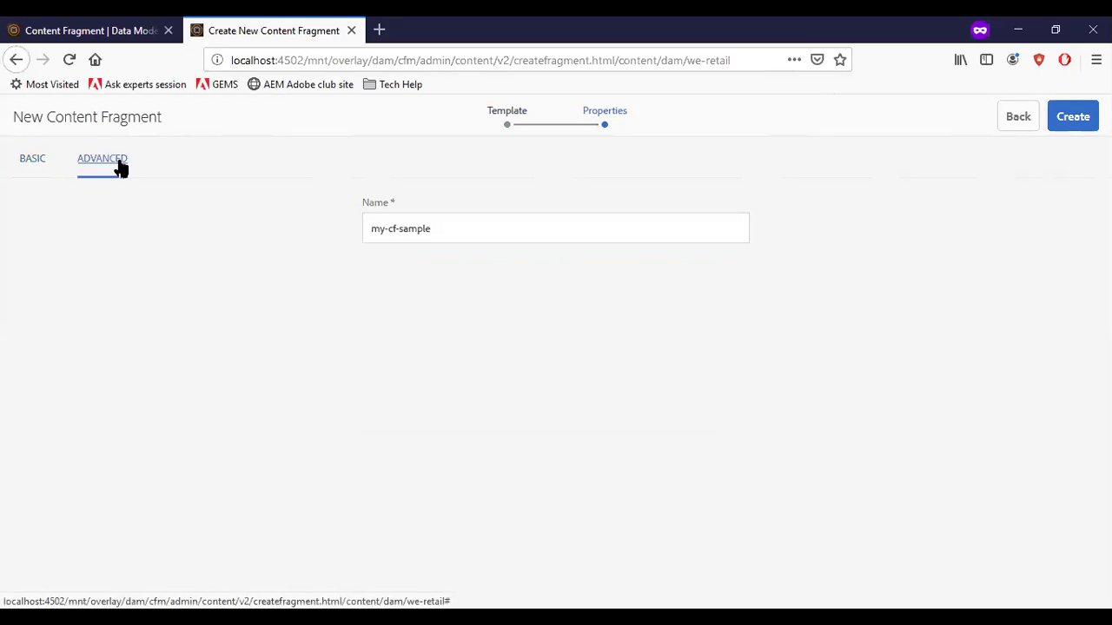
{"action": "left_click", "coordinate": [1073, 119]}
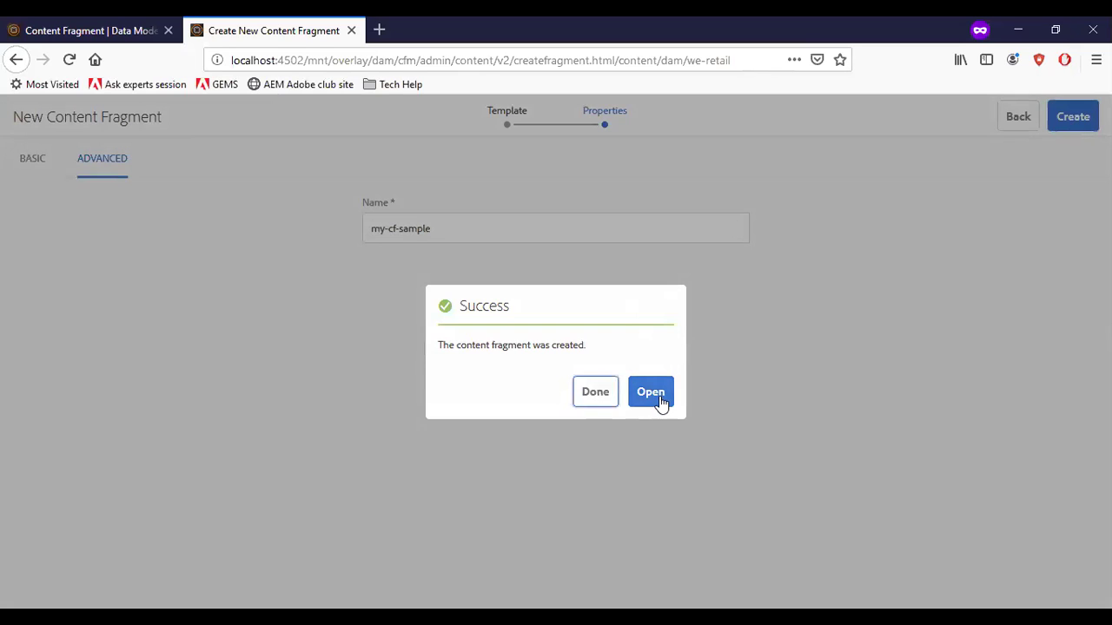
{"action": "left_click", "coordinate": [660, 403]}
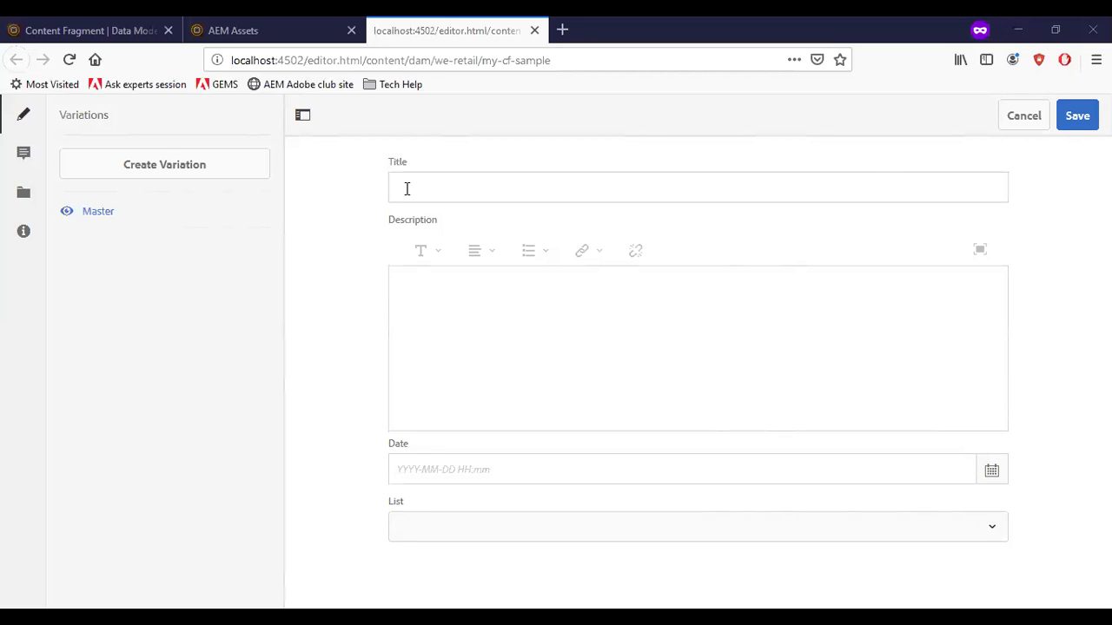
- Fill in the fragment's title as "AEM 6.5" and its description as "This Content Fragment gives an overview of AEM 6.5"
{"action": "left_click", "coordinate": [406, 189]}
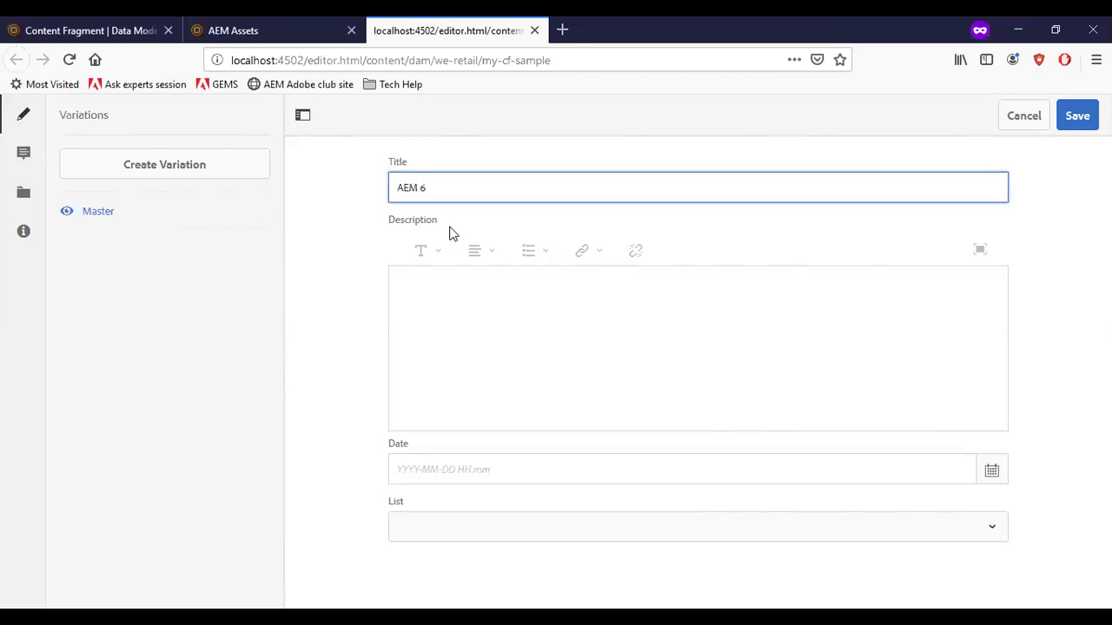
{"action": "left_click", "coordinate": [444, 302]}
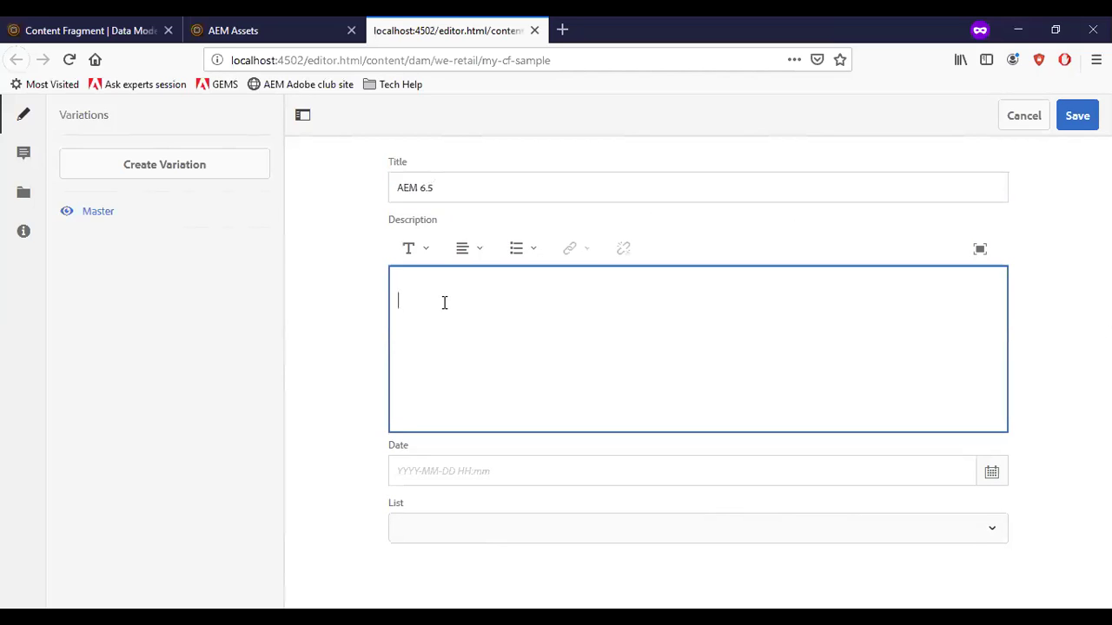
{"action": "type", "text": "This Content Fragmen"}
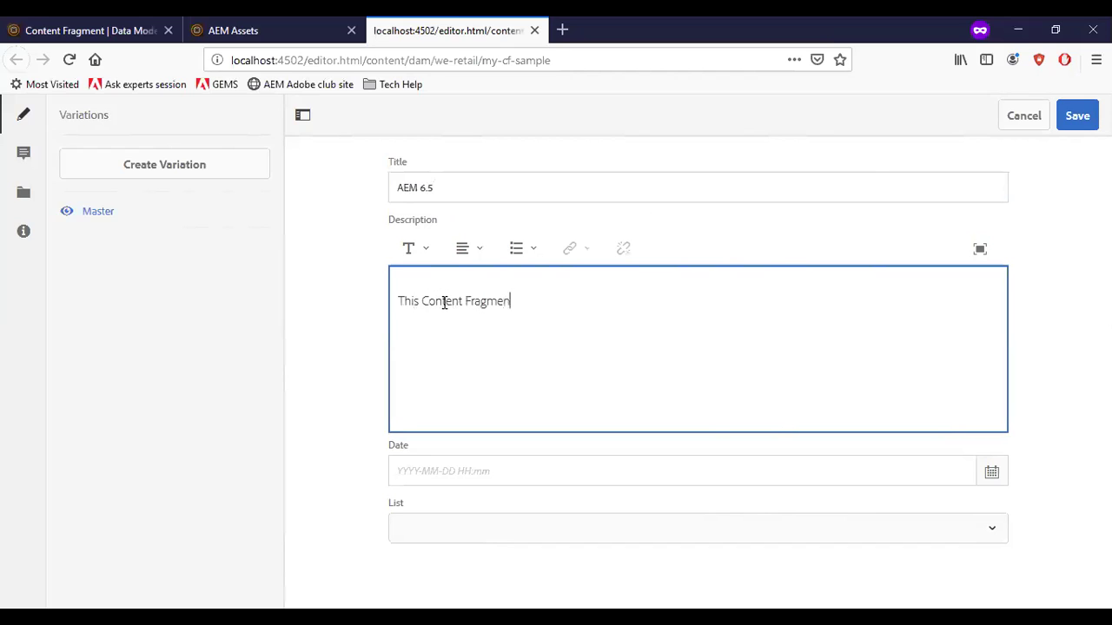
{"action": "type", "text": "t gives an verview of AEM 6.5"}
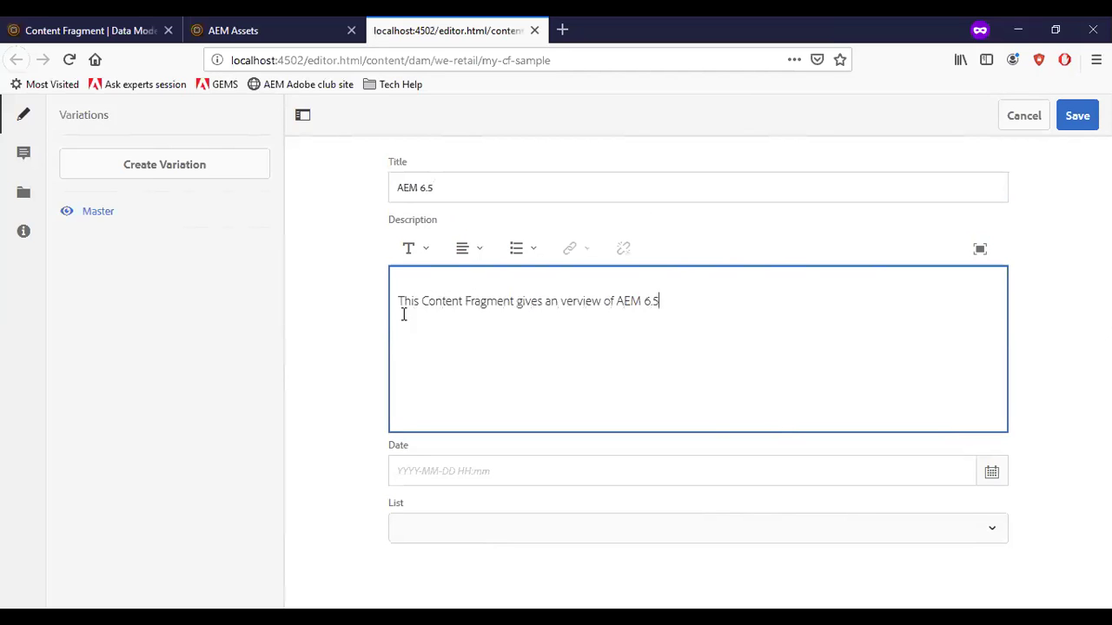
{"action": "left_click", "coordinate": [561, 303]}
{"action": "type", "text": "o"}
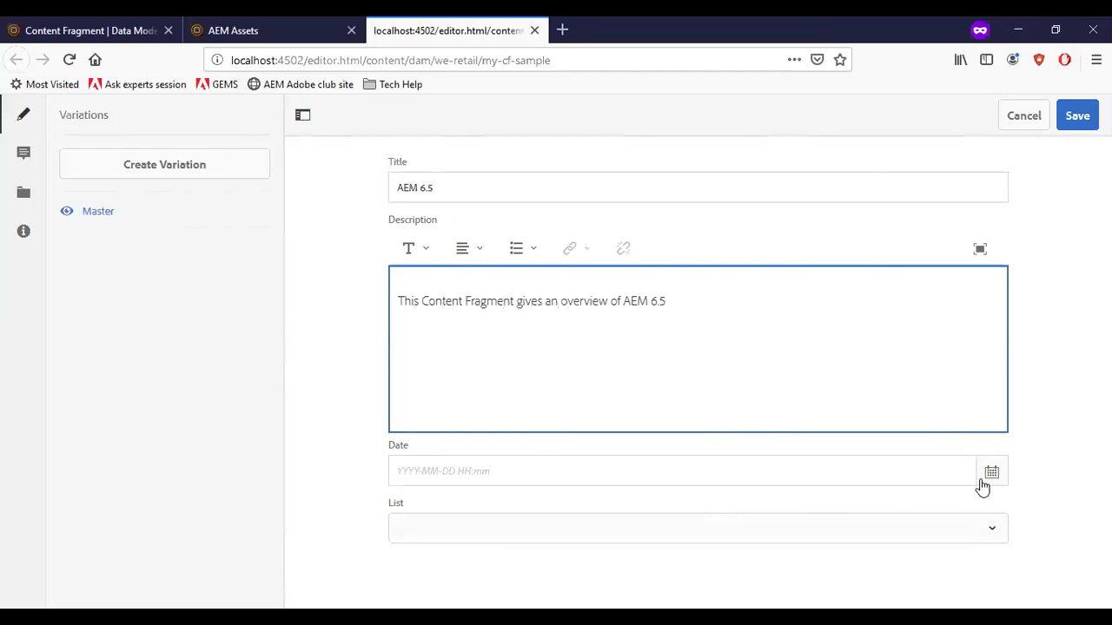
- Set the fragment's date to June 10, 2019 and its list value to AEM 6.5, and save the fragment
{"action": "left_click", "coordinate": [987, 480]}
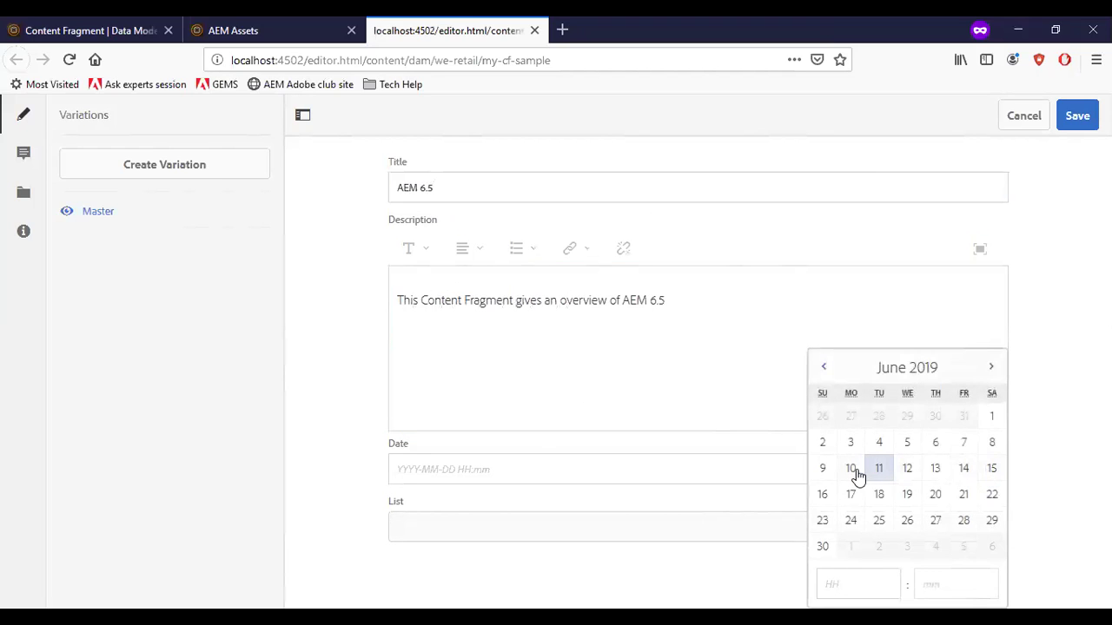
{"action": "left_click", "coordinate": [851, 470]}
{"action": "left_click", "coordinate": [573, 525]}
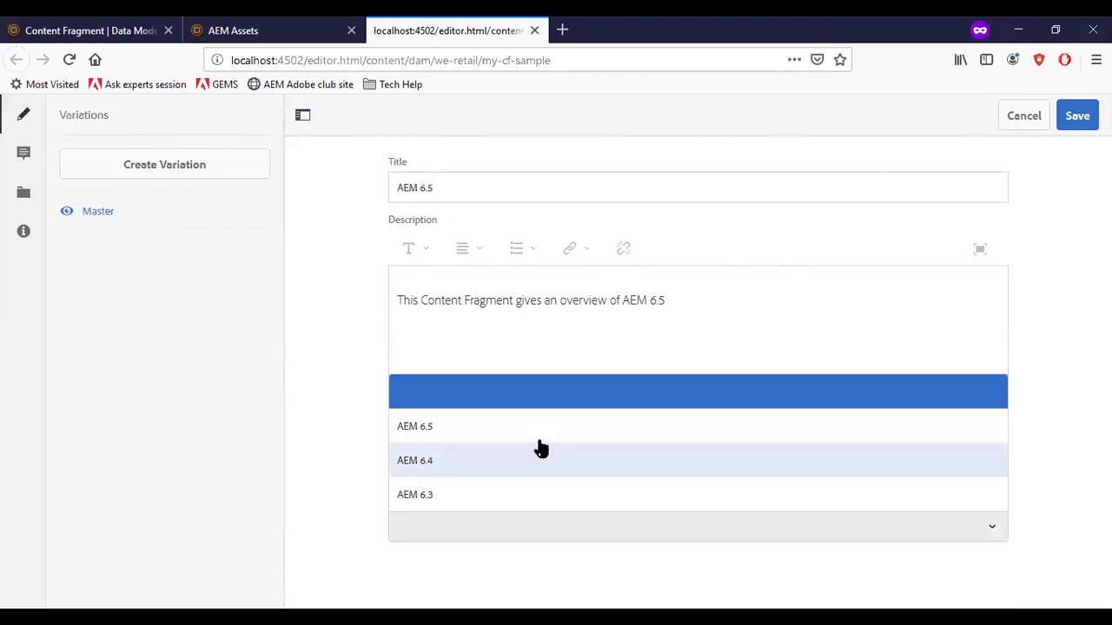
{"action": "left_click", "coordinate": [536, 426]}
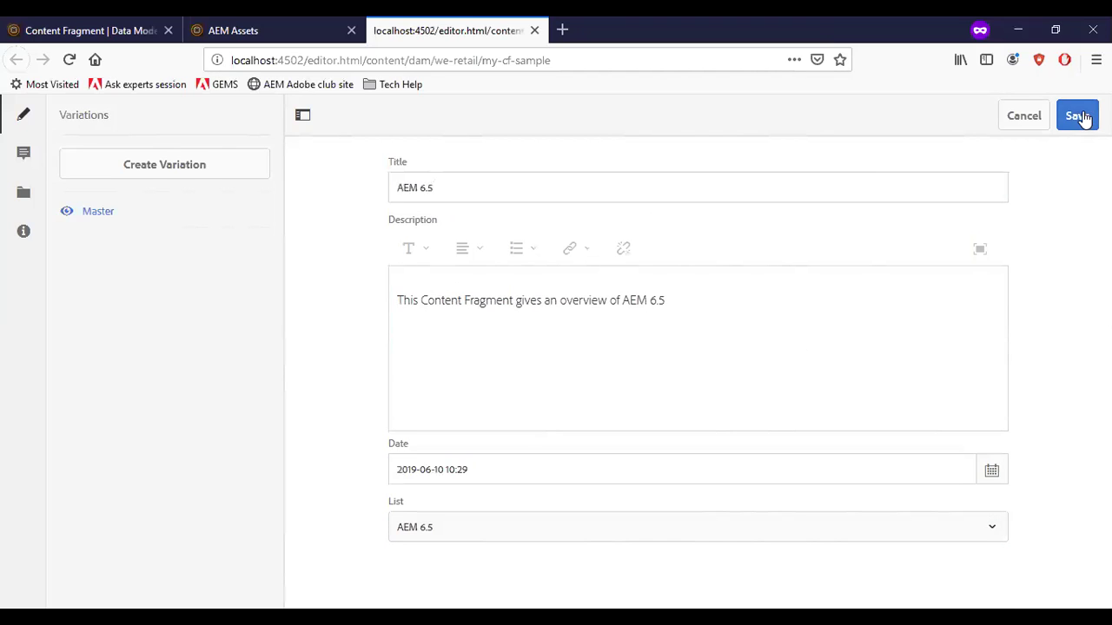
{"action": "left_click", "coordinate": [1077, 115]}
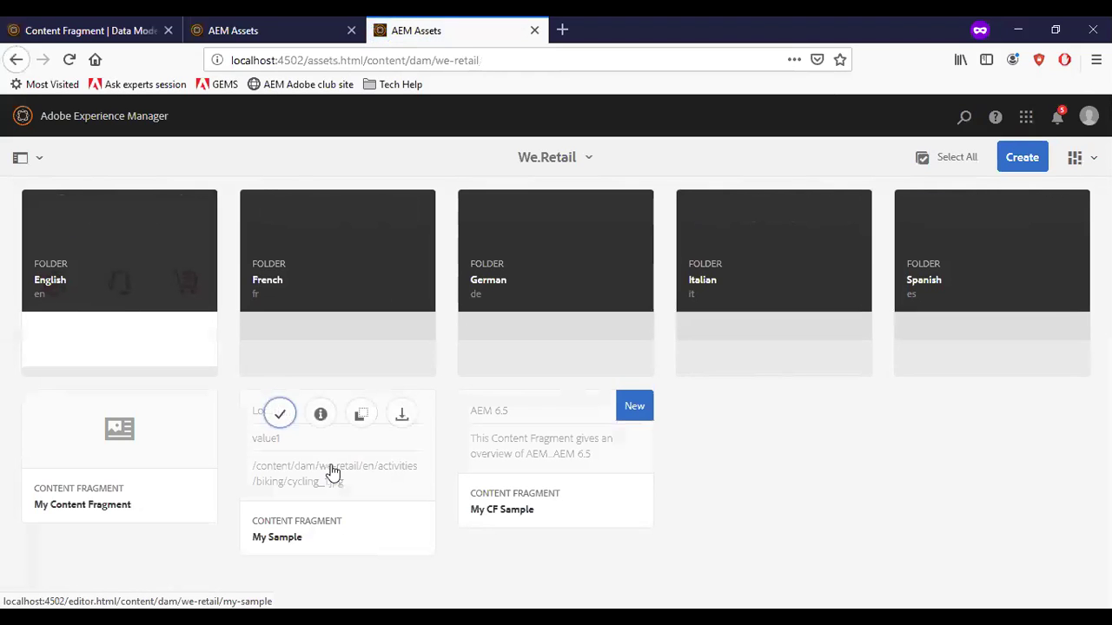
- Reopen My CF Sample for editing and add a variation titled "AEM 6.4" with the description "This for AEM 6.4"
{"action": "left_click", "coordinate": [498, 413]}
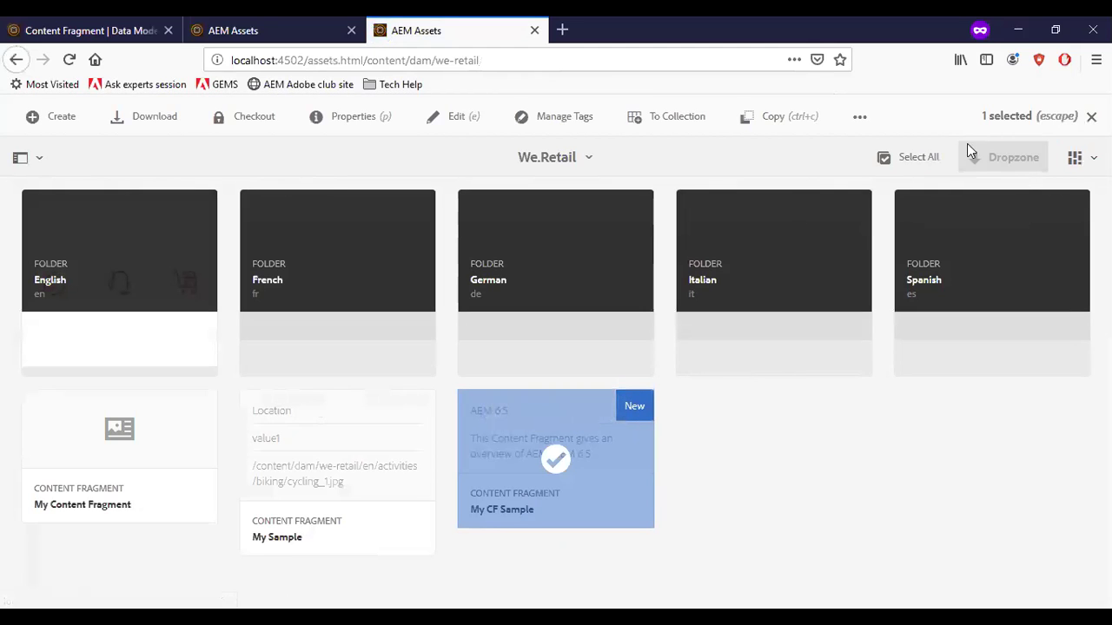
{"action": "key", "text": "e"}
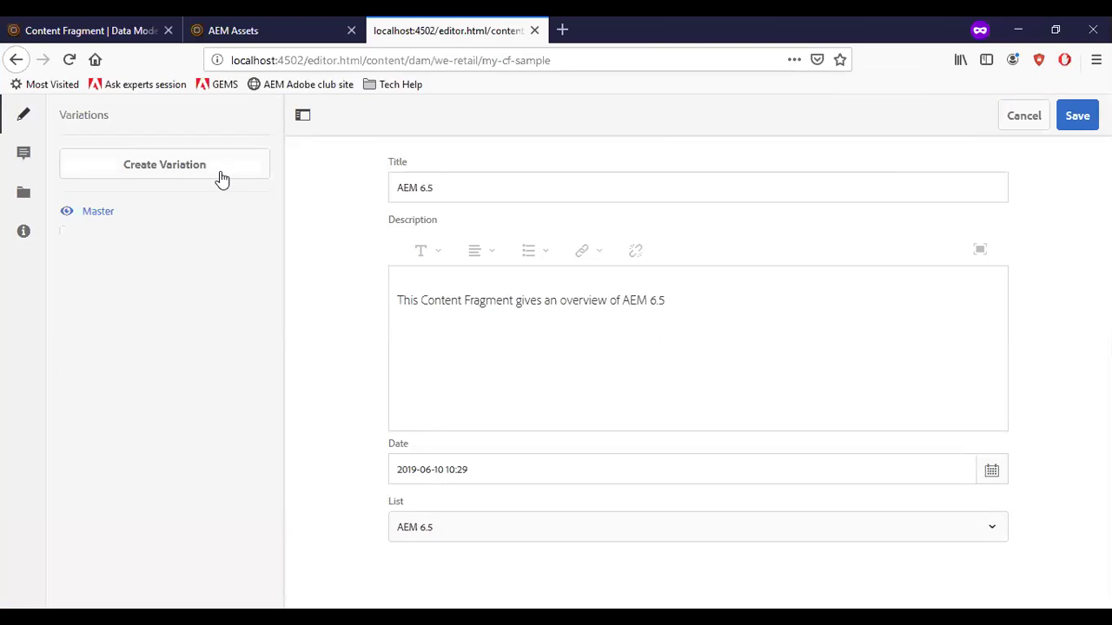
{"action": "left_click", "coordinate": [221, 178]}
{"action": "left_click", "coordinate": [559, 295]}
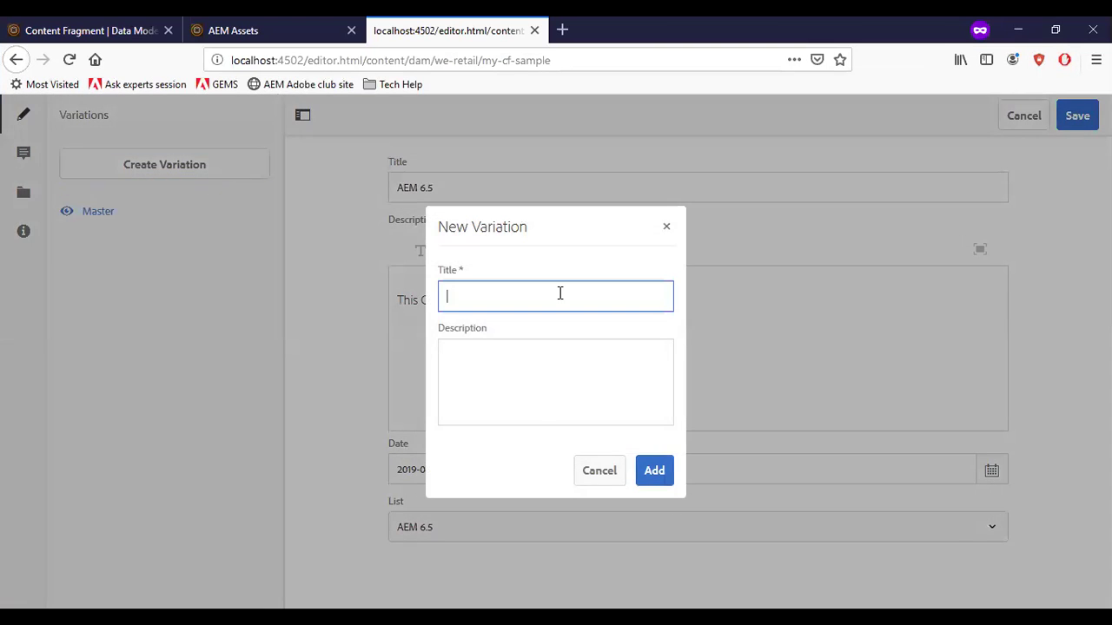
{"action": "type", "text": "AEM 6.4"}
{"action": "left_click", "coordinate": [535, 358]}
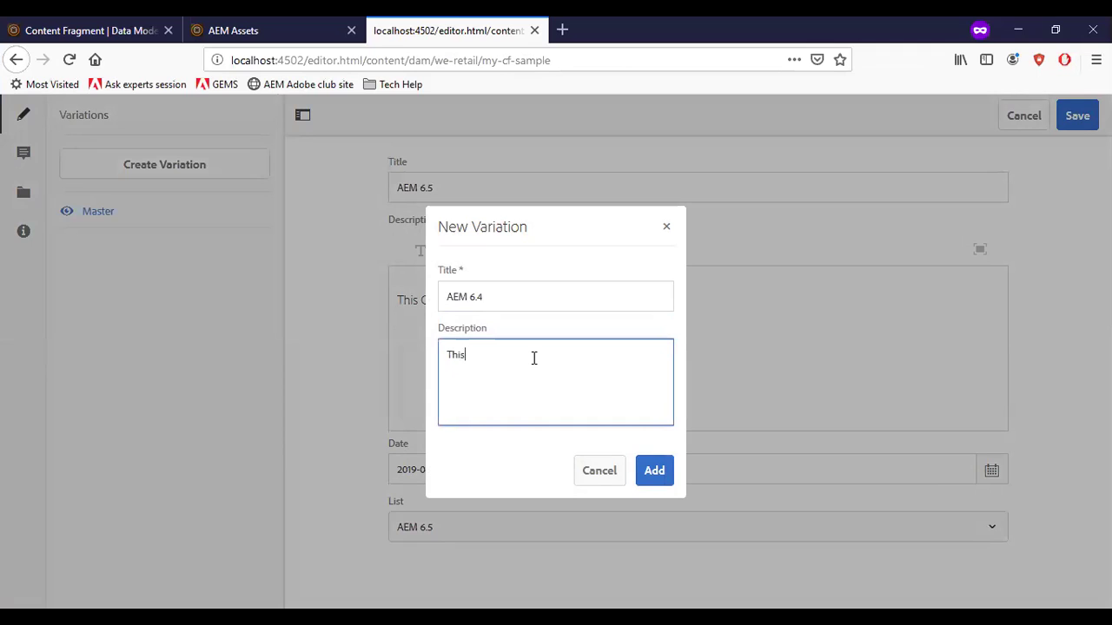
{"action": "type", "text": "This for AEM 6.4"}
{"action": "left_click", "coordinate": [656, 469]}
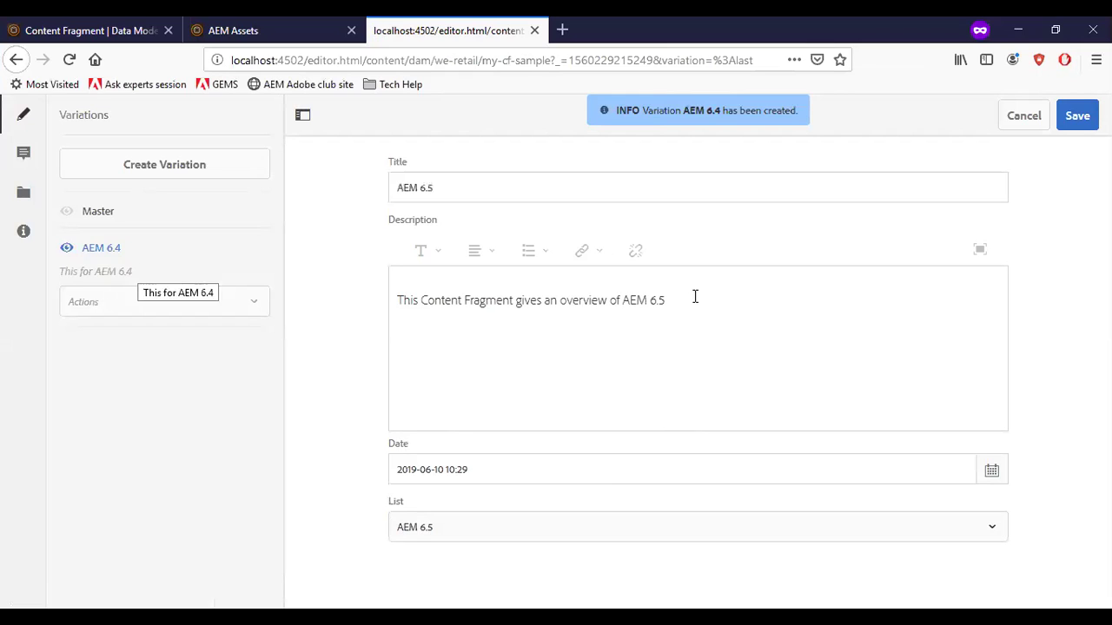
- In the AEM 6.4 variation, change the version in the title, description and list to AEM 6.4, and the date to June 9, 2019
{"action": "left_click", "coordinate": [454, 189]}
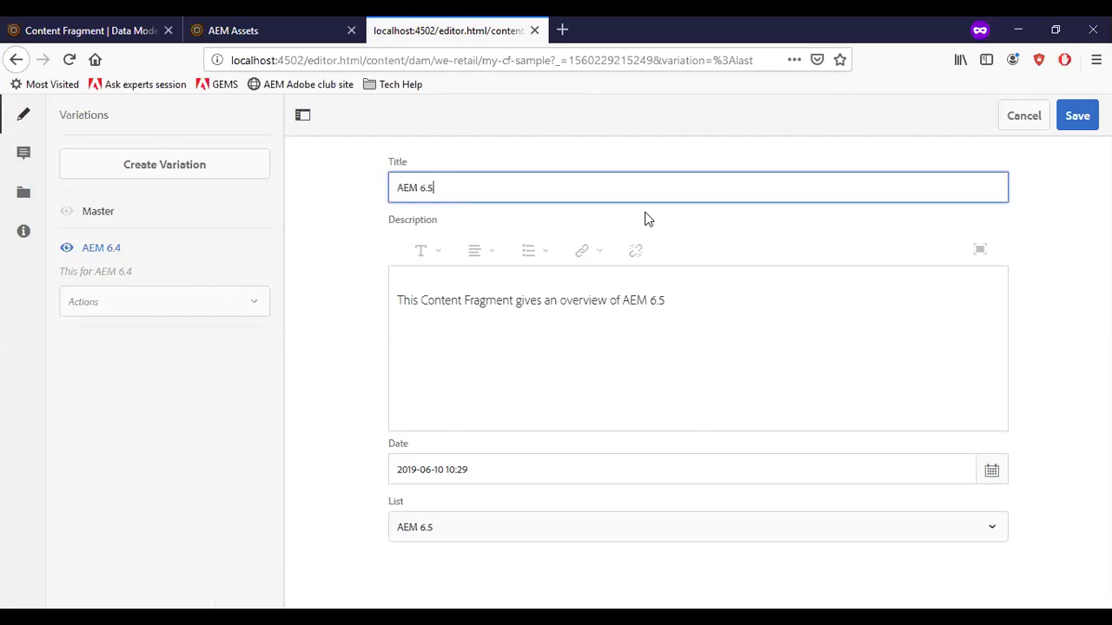
{"action": "left_click", "coordinate": [686, 300]}
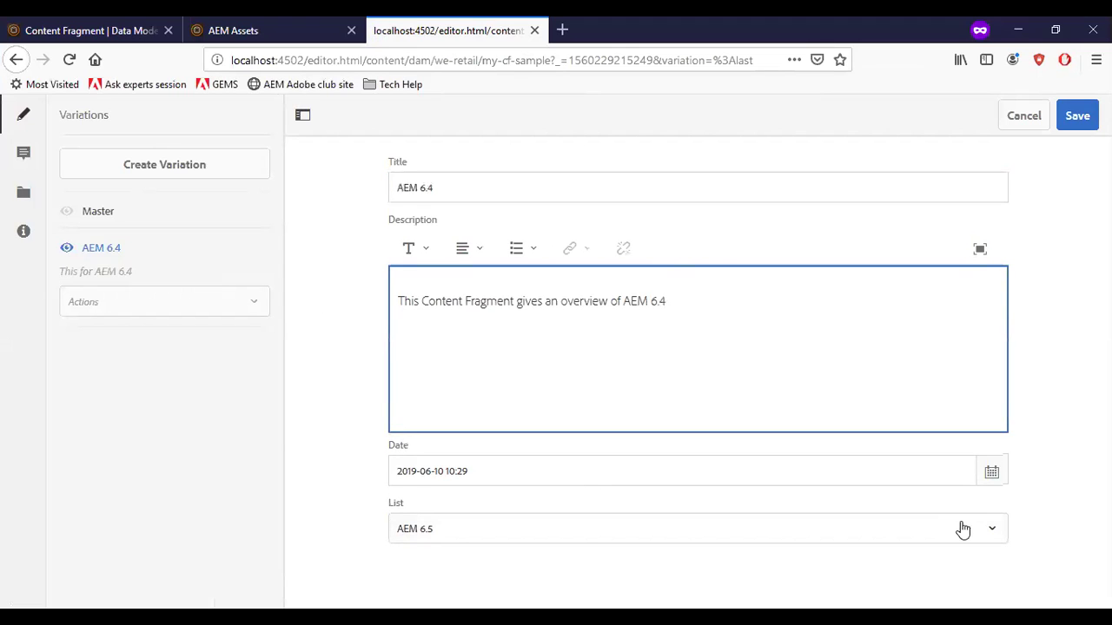
{"action": "left_click", "coordinate": [992, 476]}
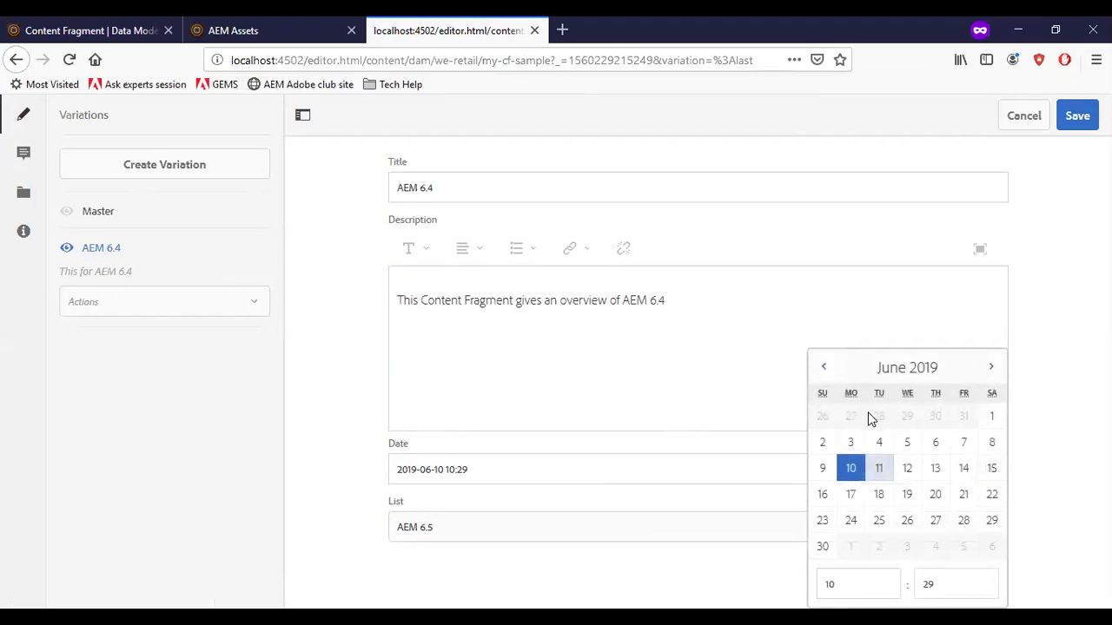
{"action": "left_click", "coordinate": [823, 469]}
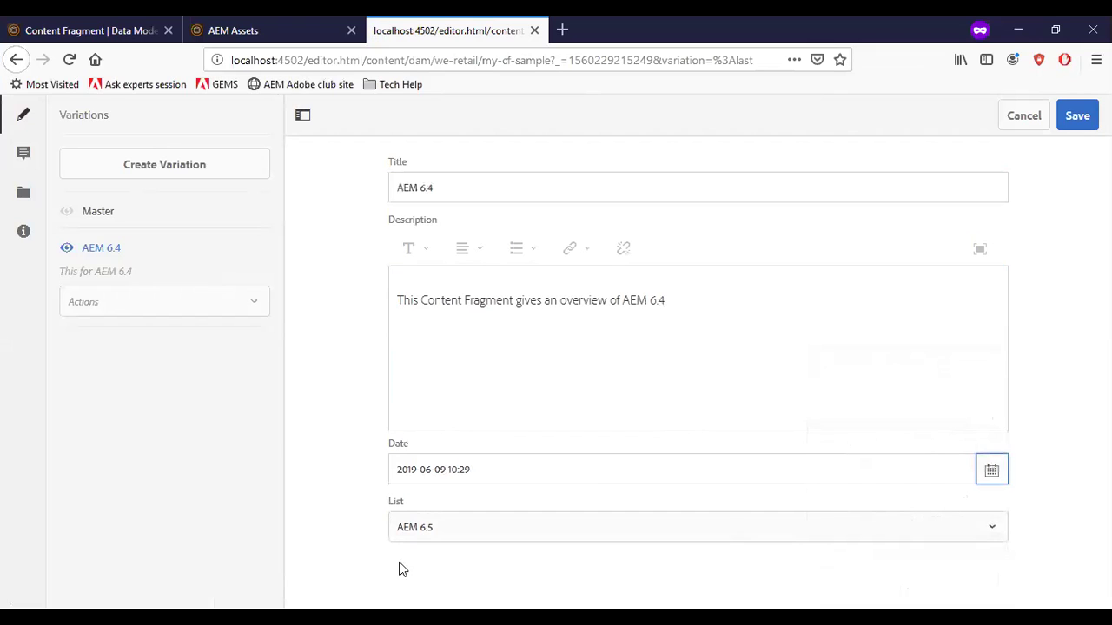
{"action": "left_click", "coordinate": [477, 531]}
{"action": "left_click", "coordinate": [466, 466]}
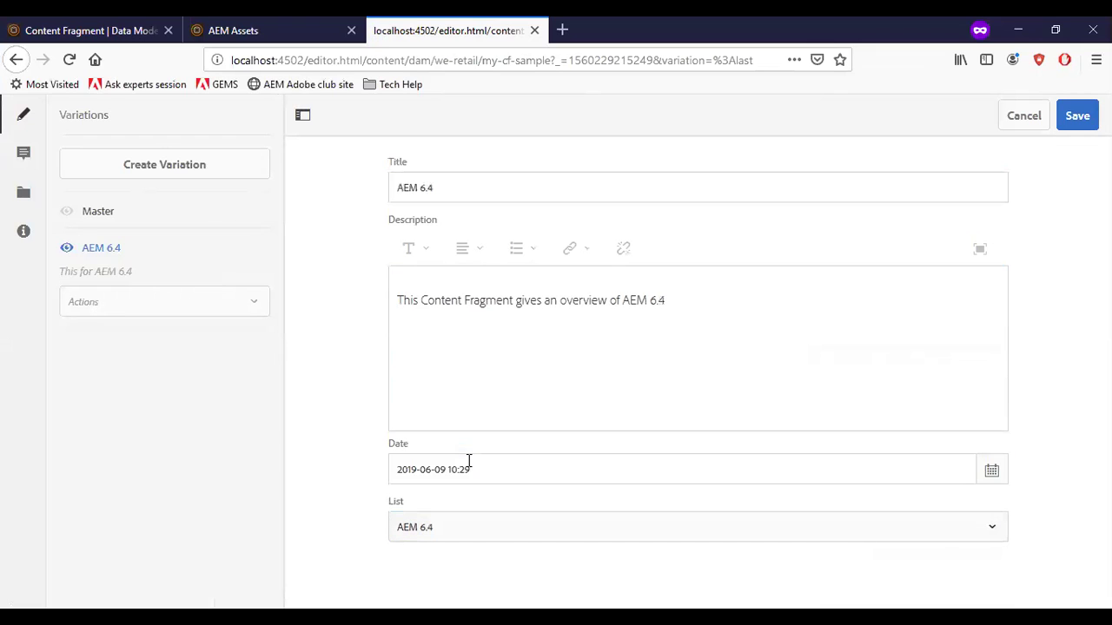
- Add another variation titled "AEM 6.3" with the description "This is for AEM 6.3"
{"action": "left_click", "coordinate": [161, 174]}
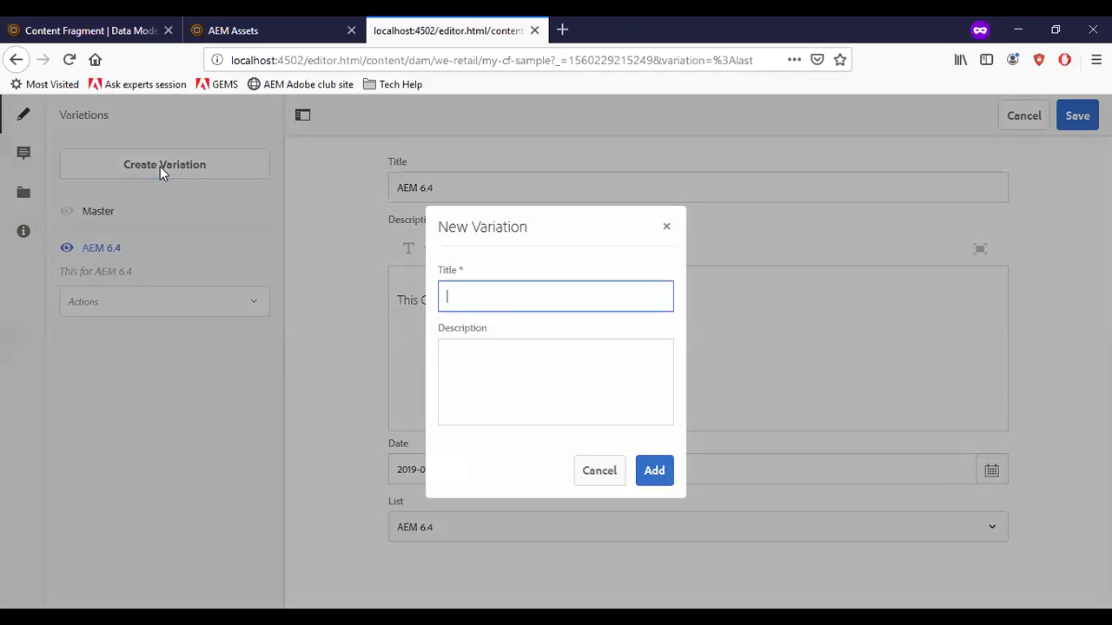
{"action": "type", "text": "AEM 6.3"}
{"action": "left_click", "coordinate": [546, 349]}
{"action": "type", "text": "This is for AEM 6.3"}
{"action": "left_click", "coordinate": [659, 476]}
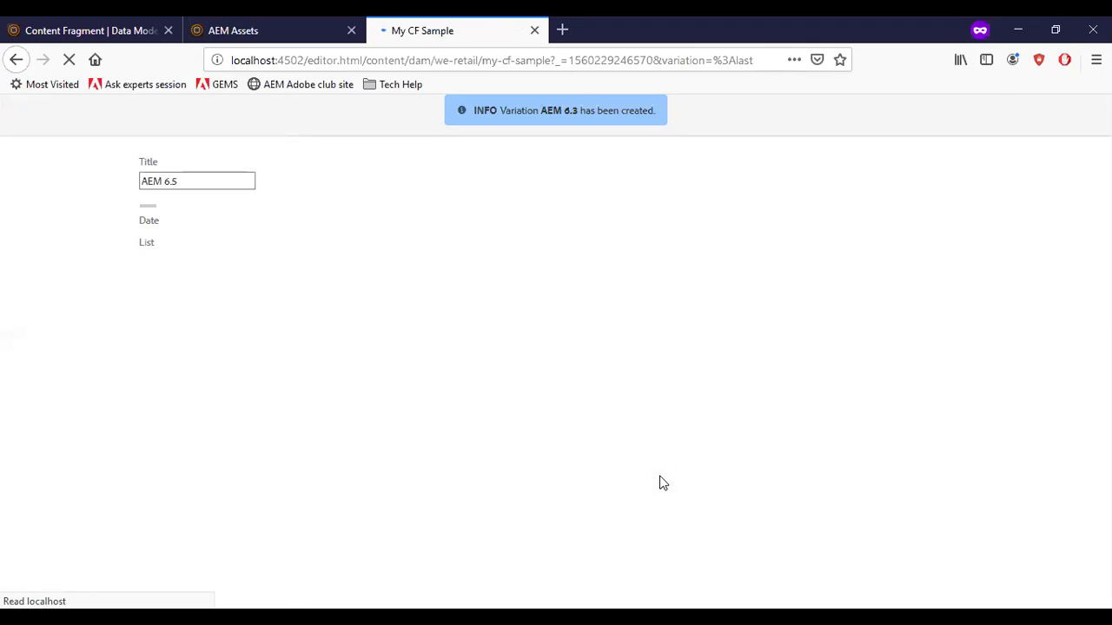
- In the AEM 6.3 variation, change the version in the title, description and list to AEM 6.3, and the date to June 9, 2019
{"action": "left_click", "coordinate": [488, 193]}
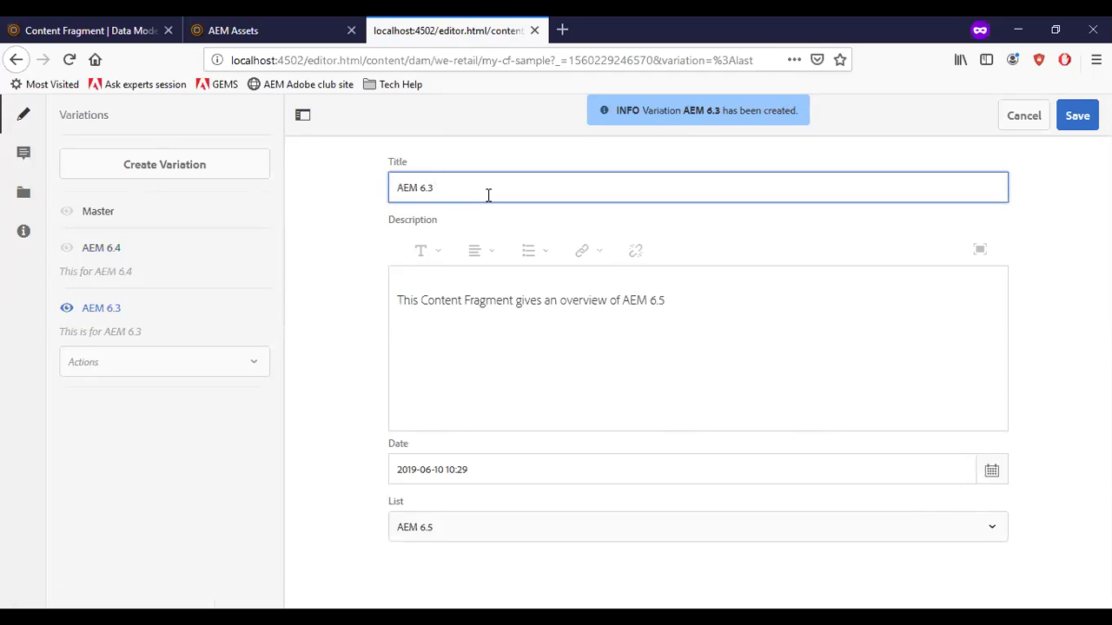
{"action": "left_click", "coordinate": [692, 302]}
{"action": "type", "text": ".3"}
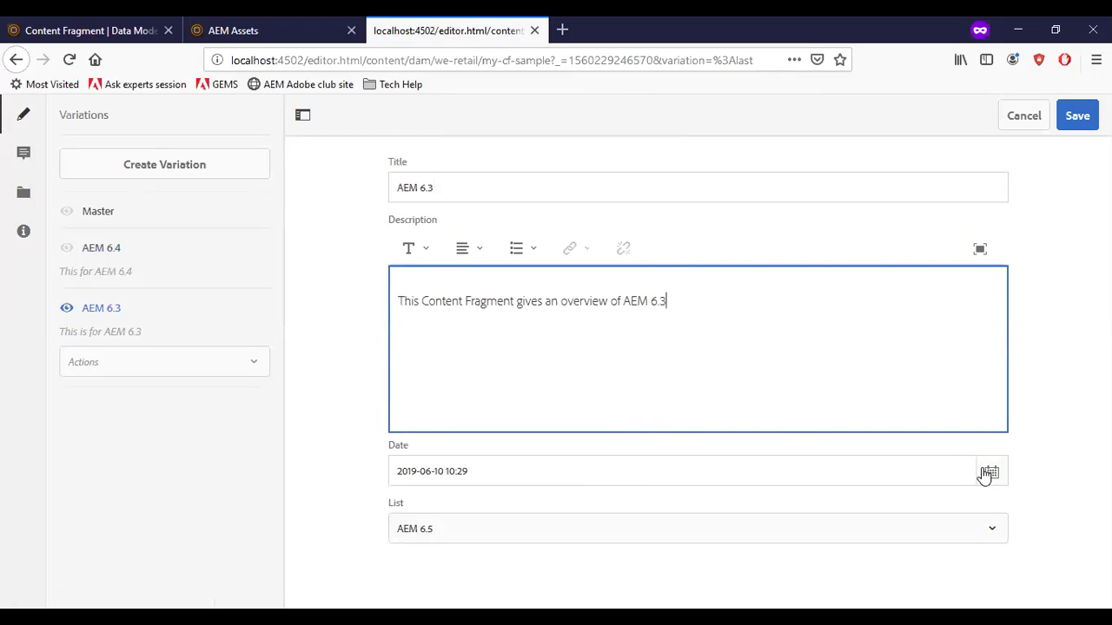
{"action": "left_click", "coordinate": [988, 473]}
{"action": "left_click", "coordinate": [824, 469]}
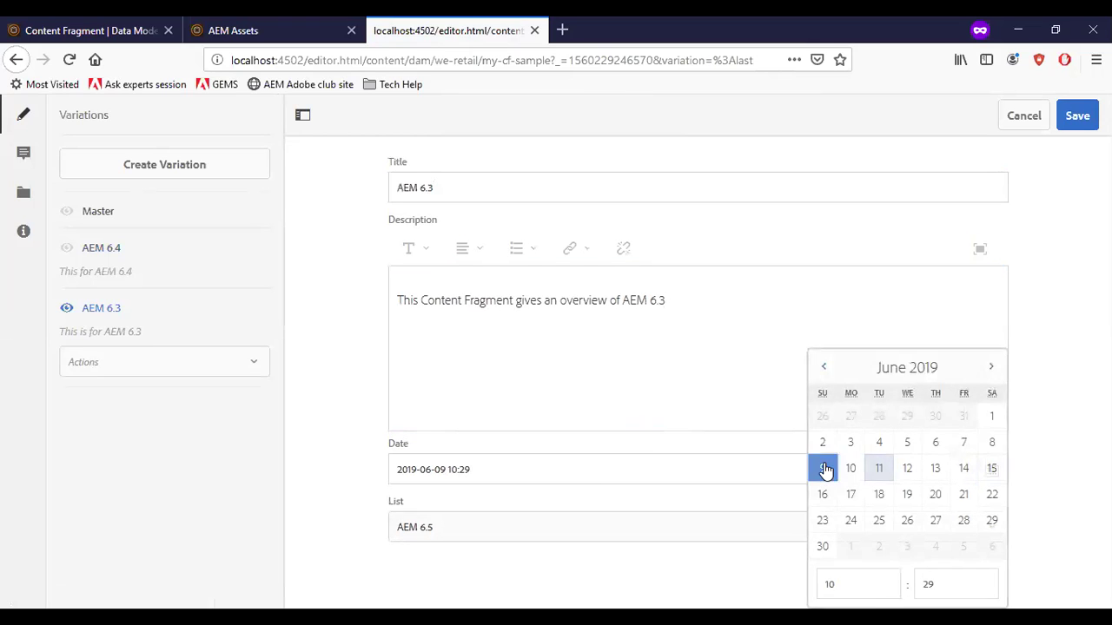
{"action": "left_click", "coordinate": [568, 532]}
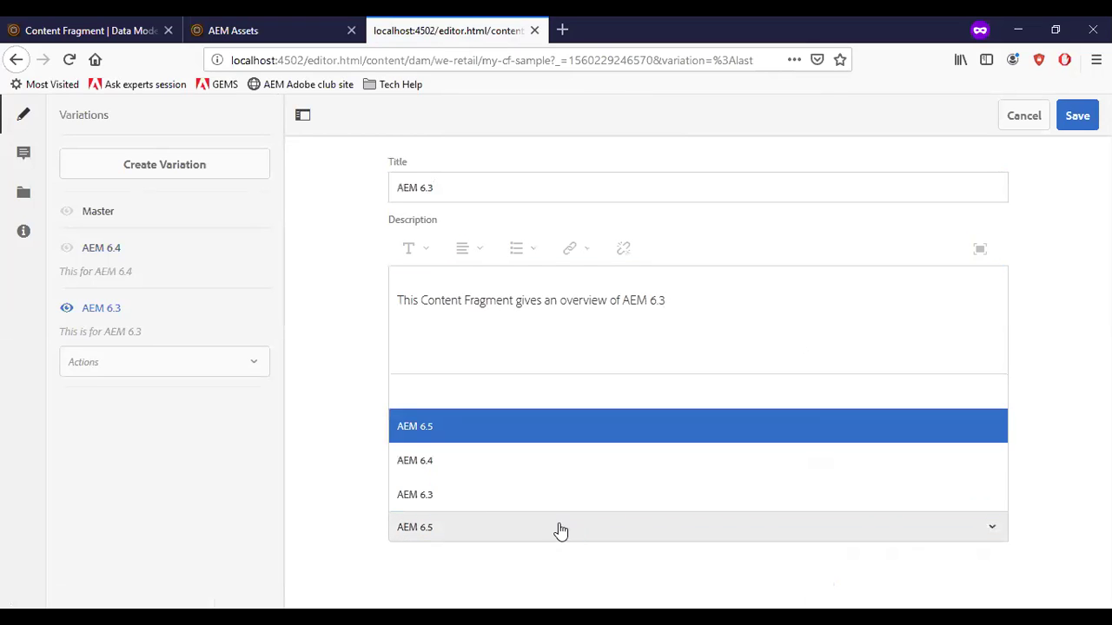
{"action": "left_click", "coordinate": [484, 495]}
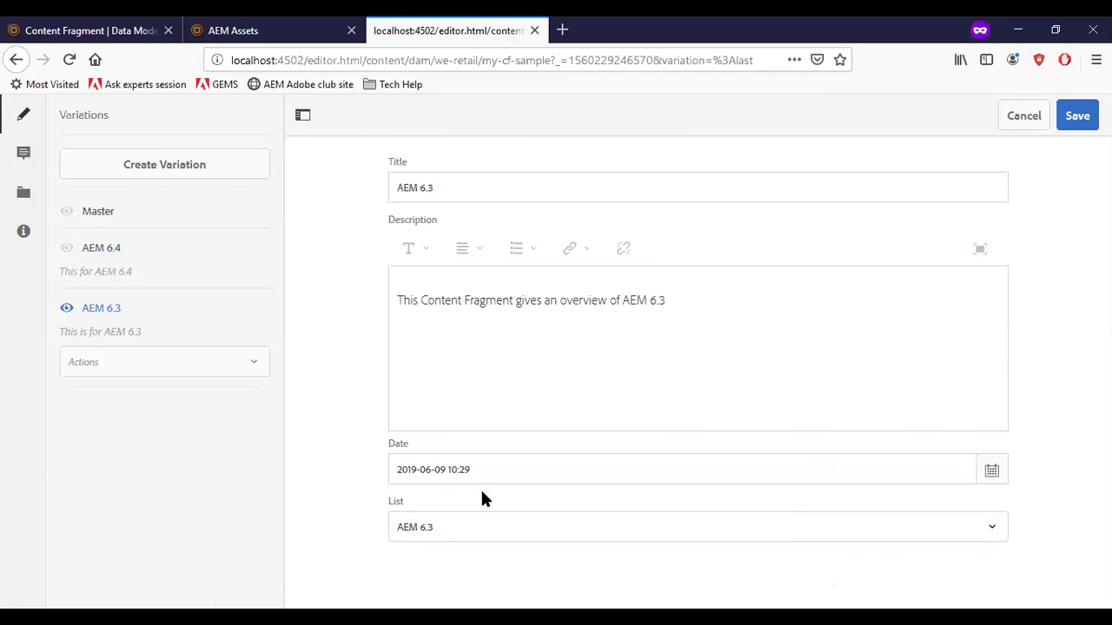
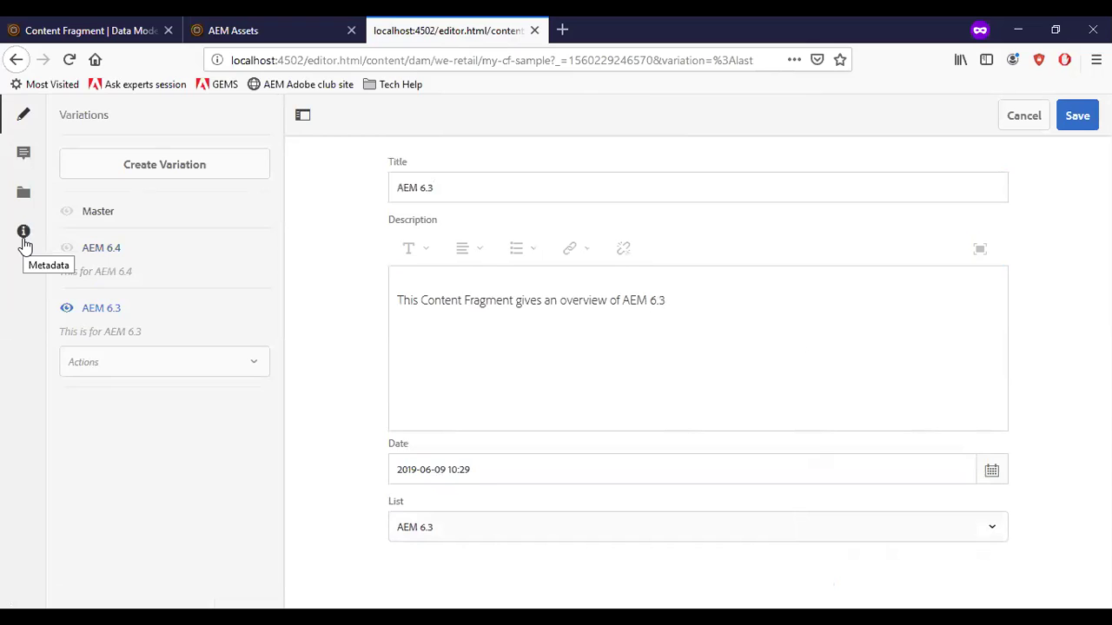
- Examine the fragment's metadata, its associated content and the collections available for association
{"action": "left_click", "coordinate": [25, 242]}
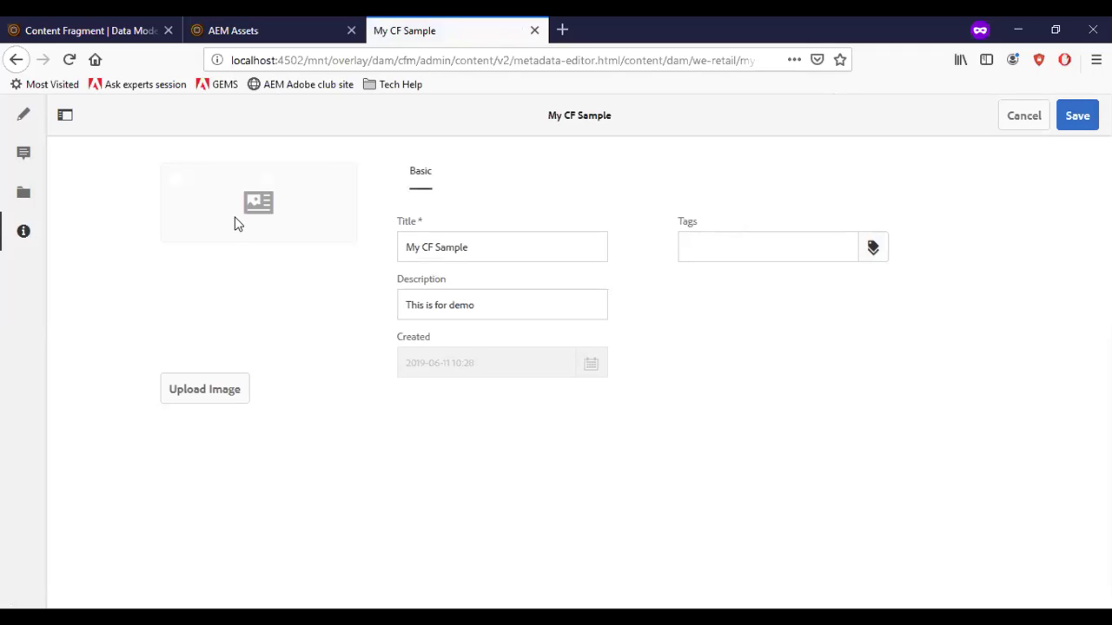
{"action": "left_click", "coordinate": [23, 194]}
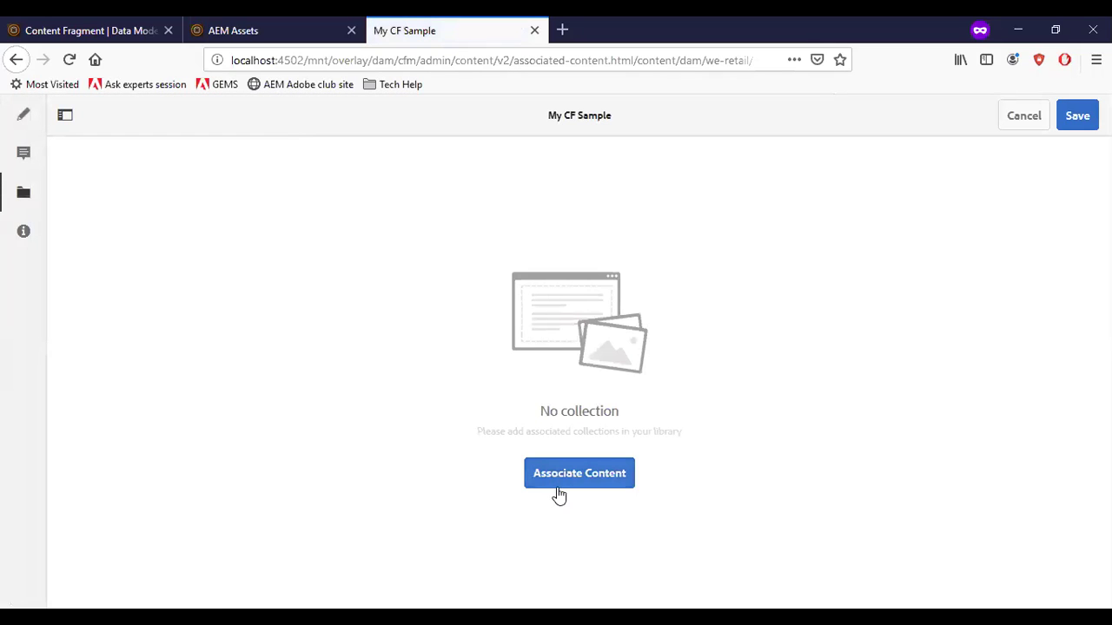
{"action": "left_click", "coordinate": [569, 479]}
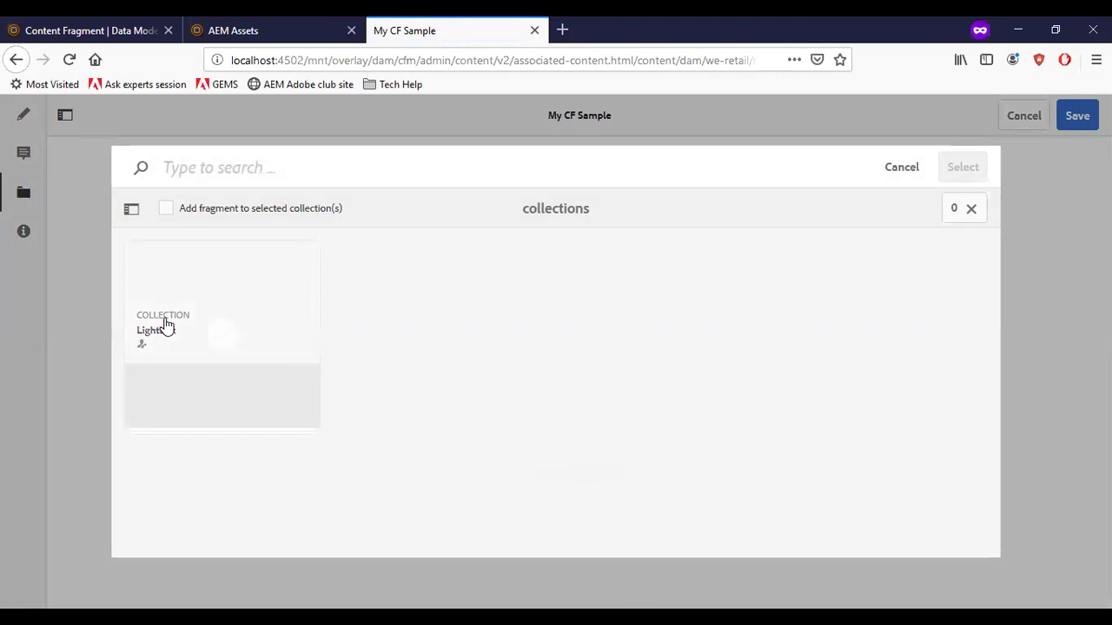
{"action": "mouse_move", "coordinate": [166, 325]}
{"action": "key", "text": "Escape"}
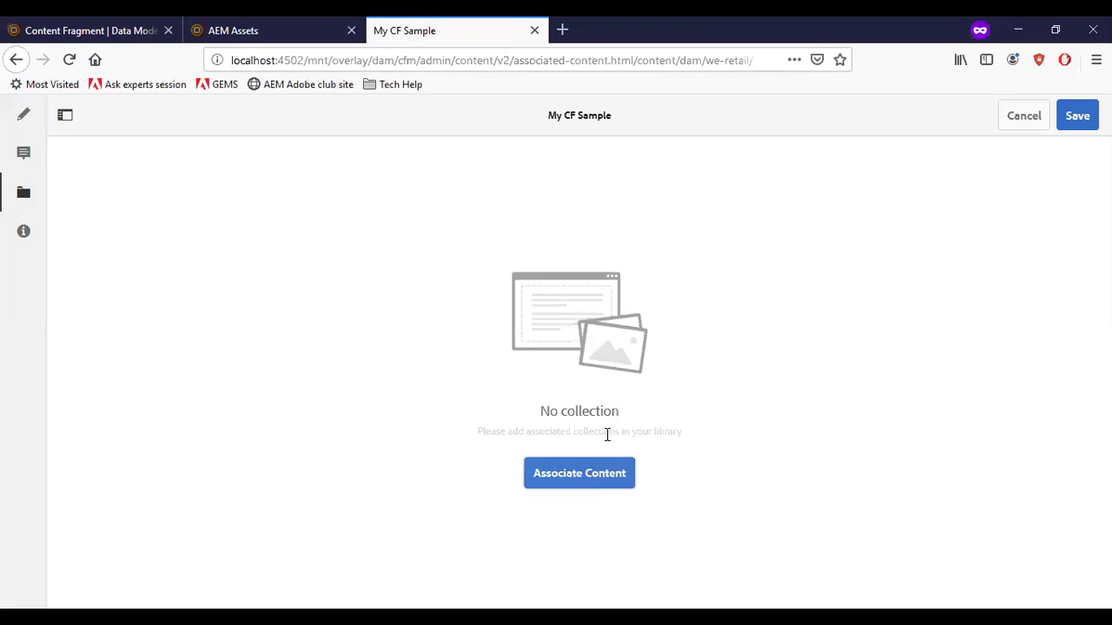
{"action": "left_click", "coordinate": [603, 480]}
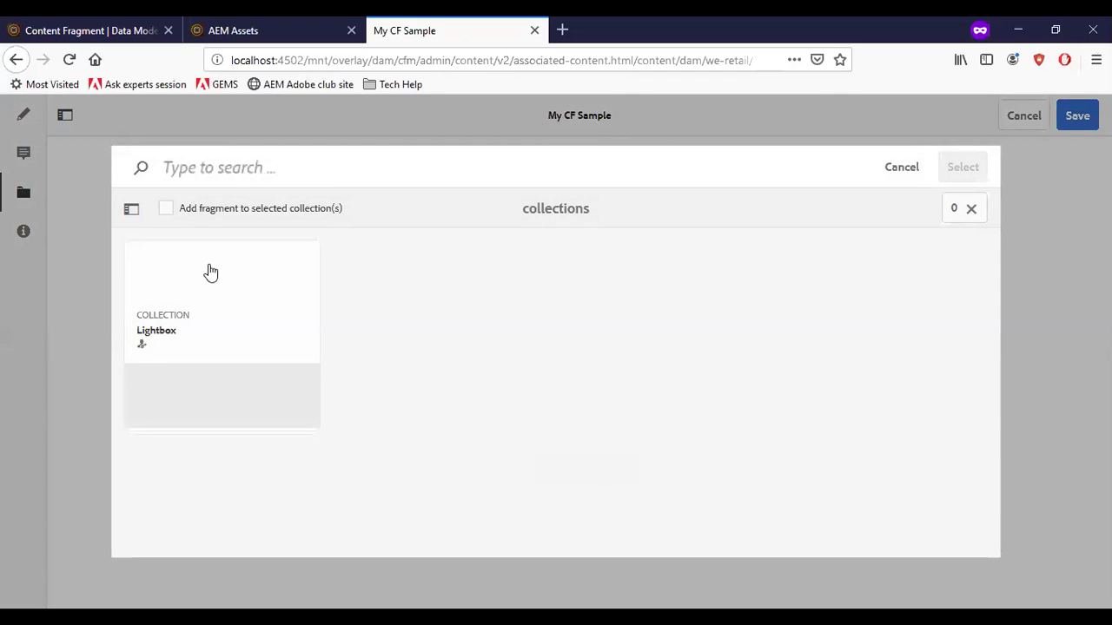
{"action": "mouse_move", "coordinate": [242, 309]}
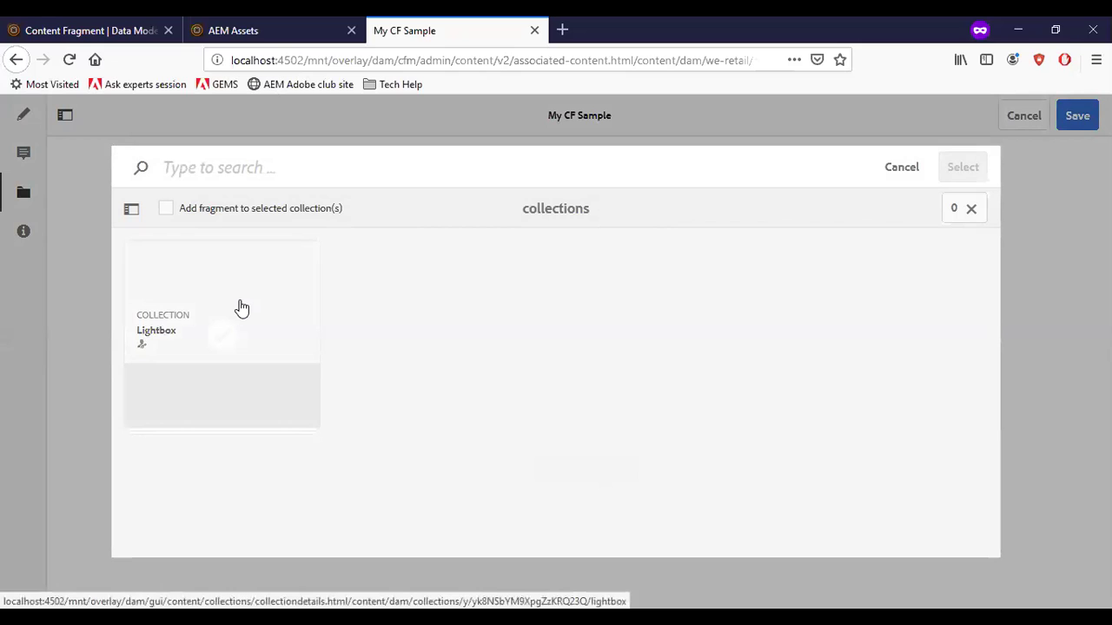
{"action": "left_click", "coordinate": [80, 298]}
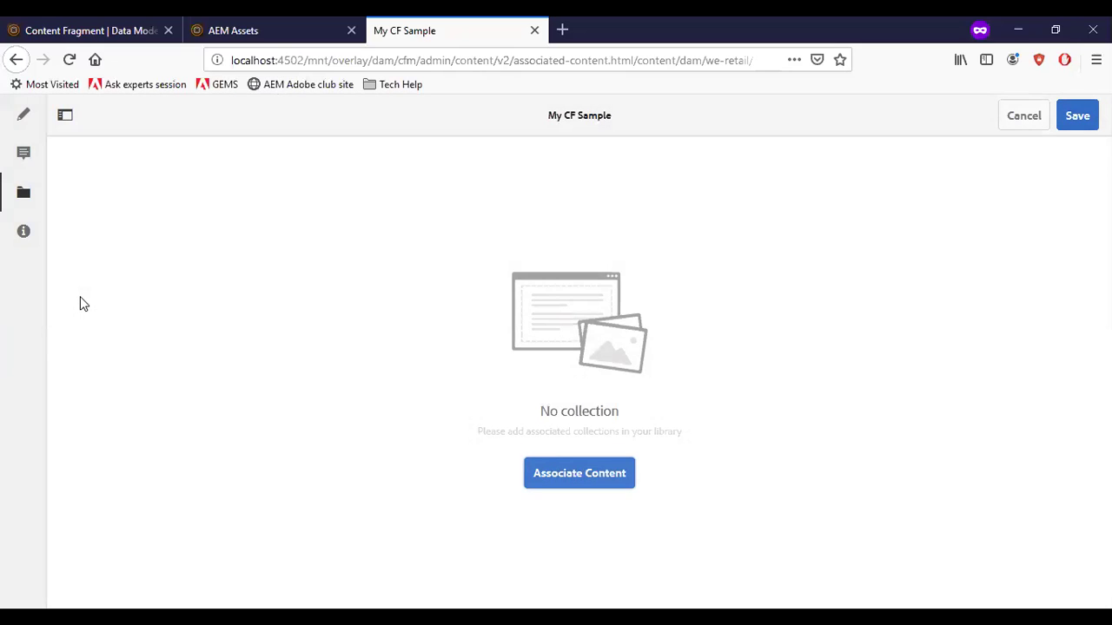
- Add the comment "This is for aem 6.5" to the content fragment
{"action": "left_click", "coordinate": [22, 156]}
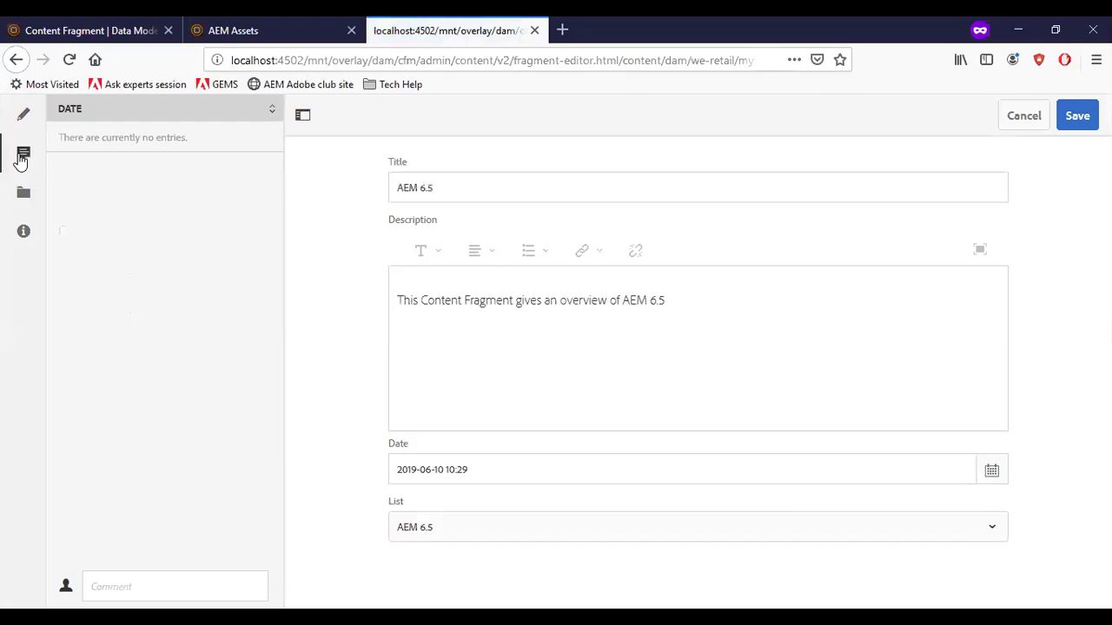
{"action": "left_click", "coordinate": [226, 591]}
{"action": "type", "text": "This is for aem 6.5"}
{"action": "key", "text": "Return"}
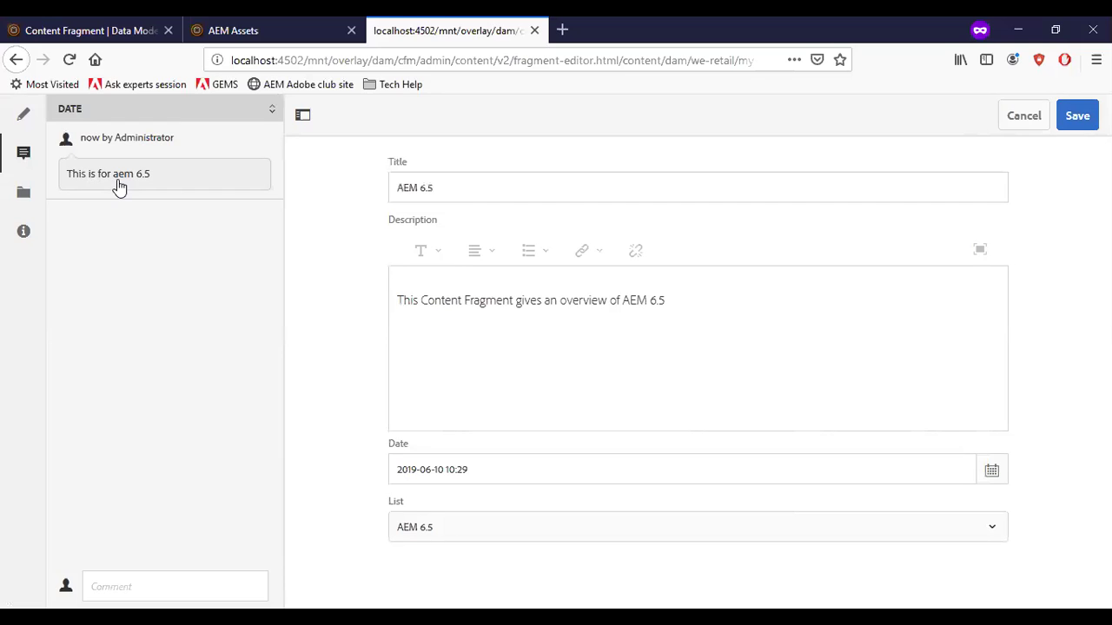
- Post a second comment that mentions the Authors group (content-authors) and reads "Please ensure the data is valid"
{"action": "left_click", "coordinate": [170, 587]}
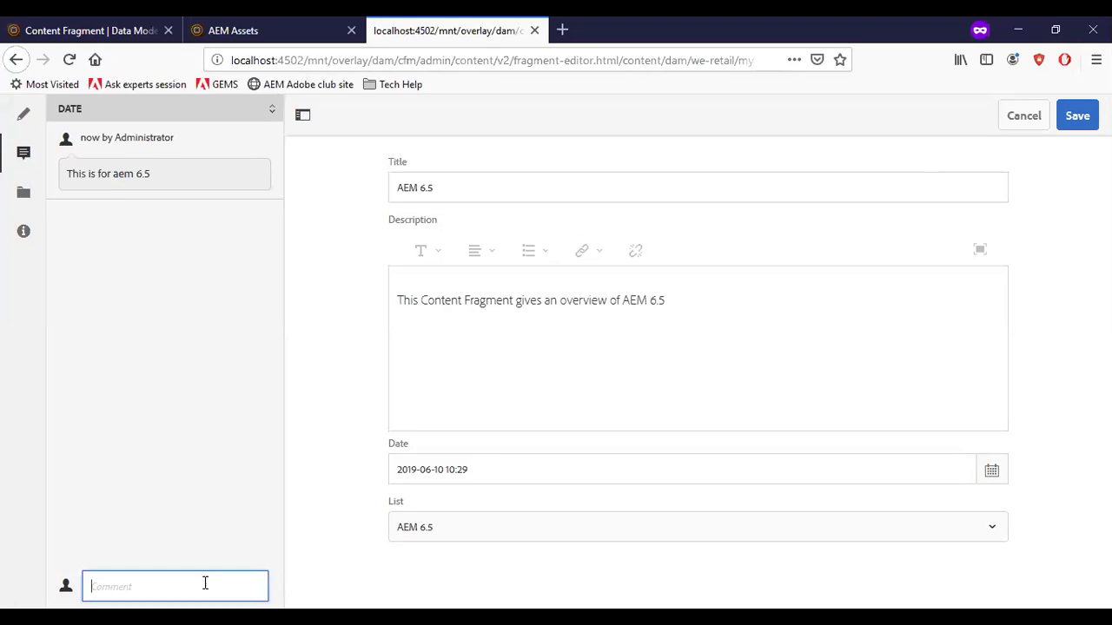
{"action": "type", "text": "@"}
{"action": "type", "text": "auth"}
{"action": "key", "text": "Down"}
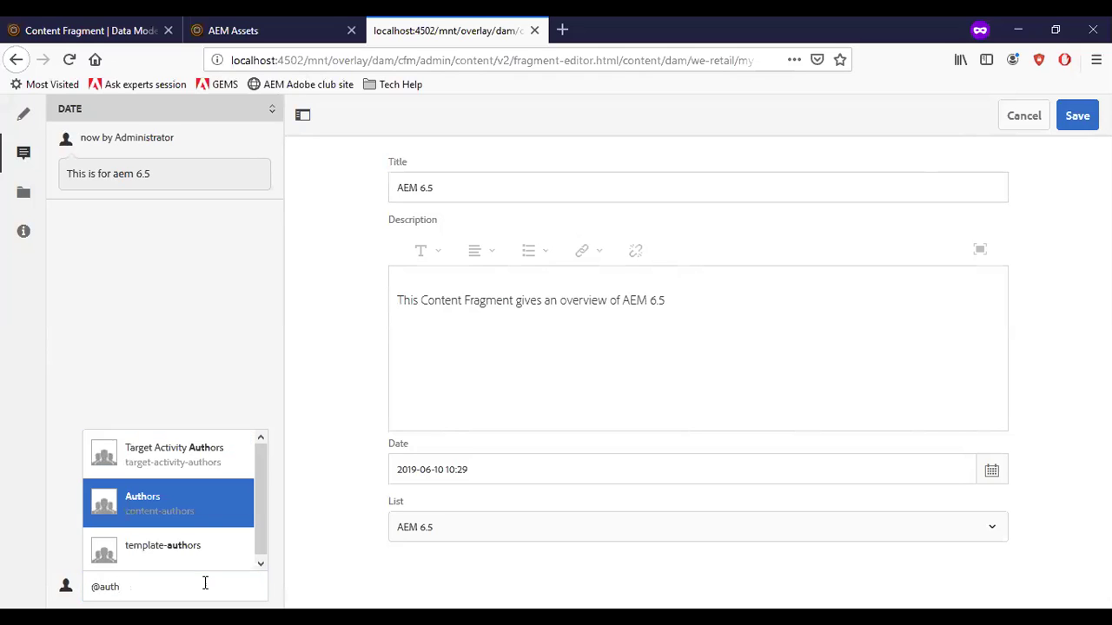
{"action": "key", "text": "Return"}
{"action": "type", "text": "Please ens"}
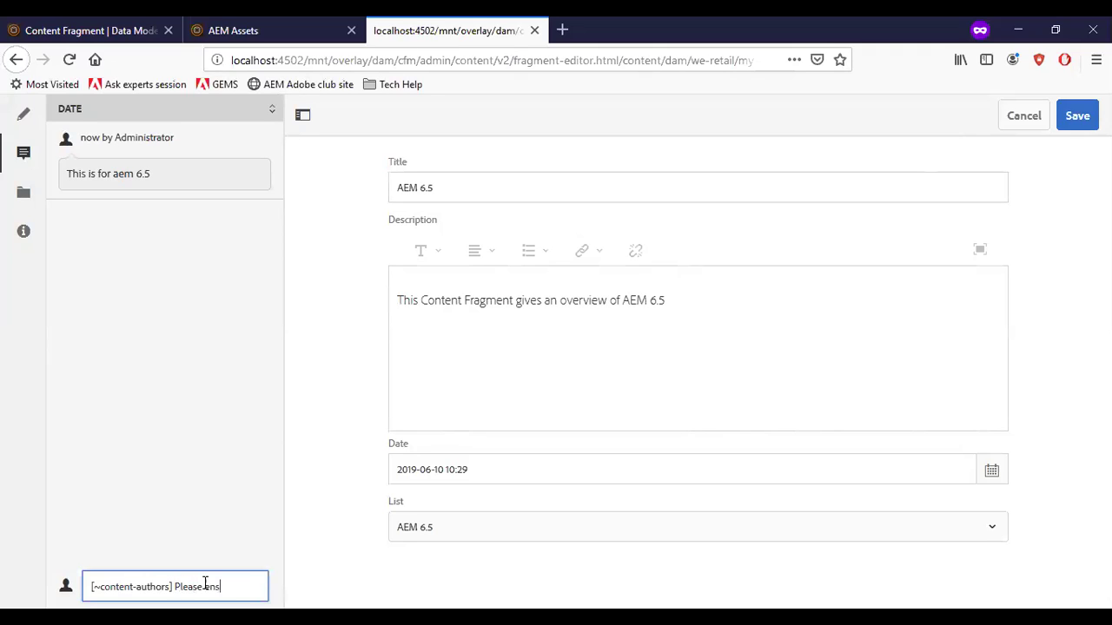
{"action": "type", "text": "ure the data is valid"}
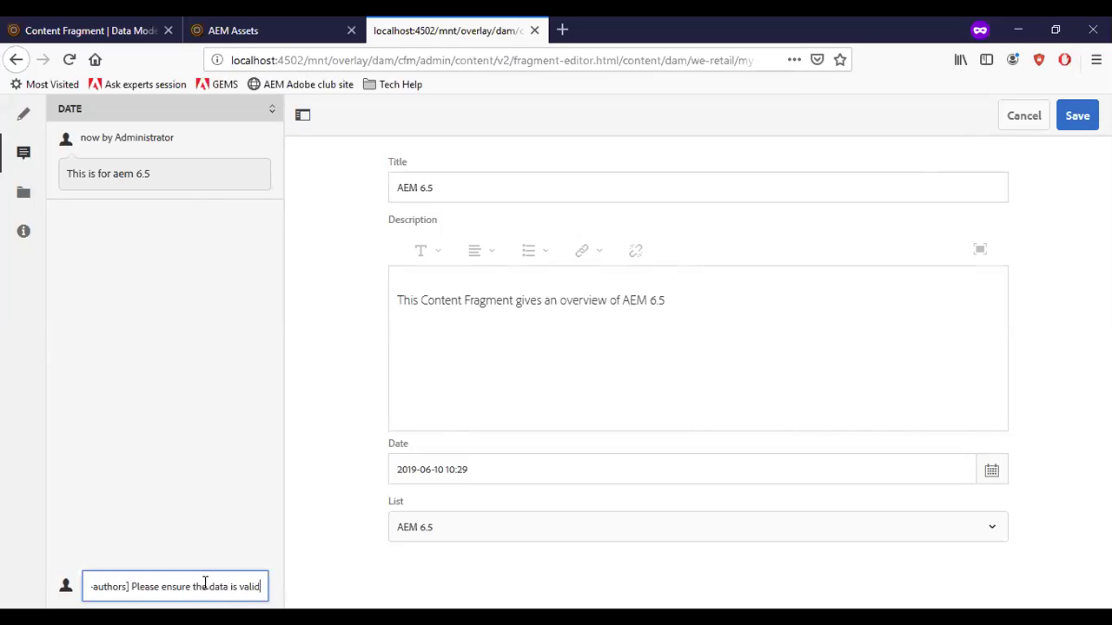
{"action": "key", "text": "Return"}
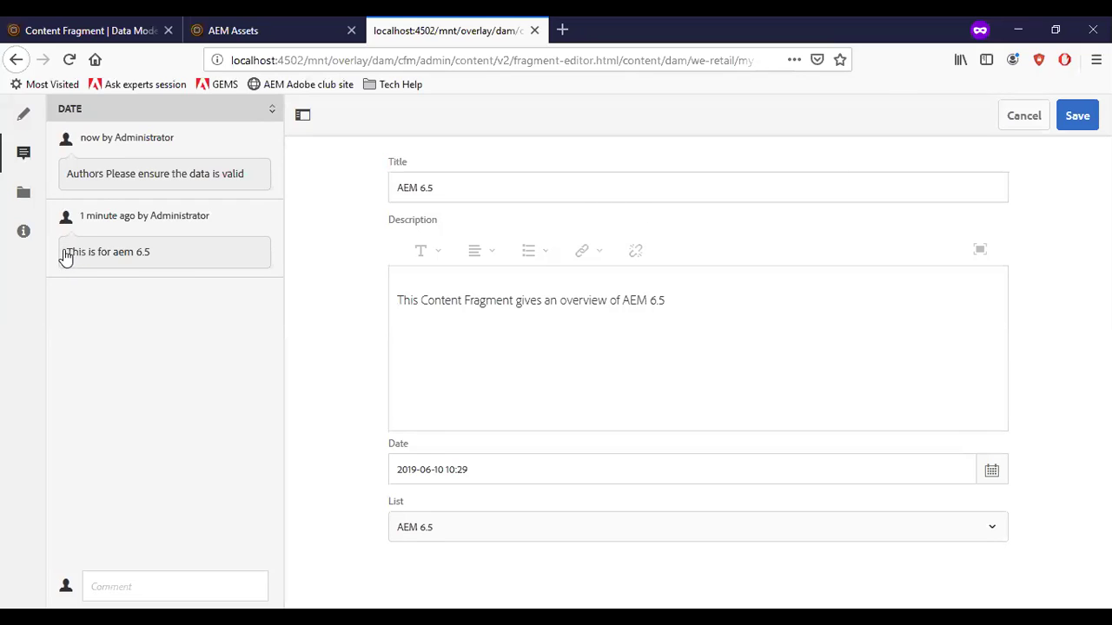
{"action": "left_click_drag", "start_coordinate": [68, 257], "coordinate": [172, 271]}
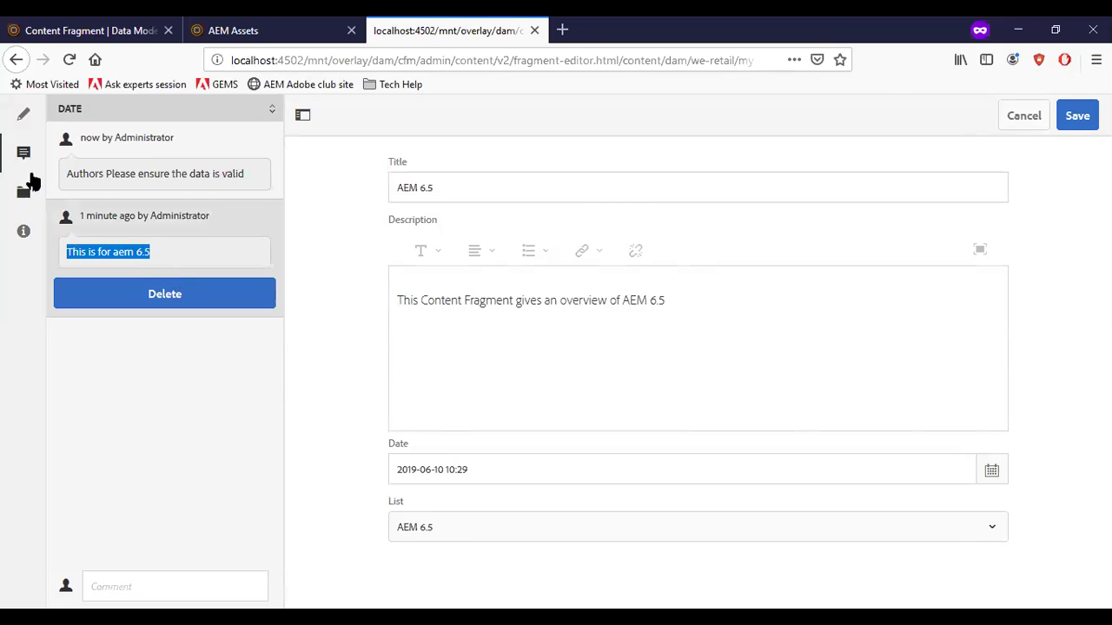
{"action": "left_click_drag", "start_coordinate": [69, 179], "coordinate": [244, 193]}
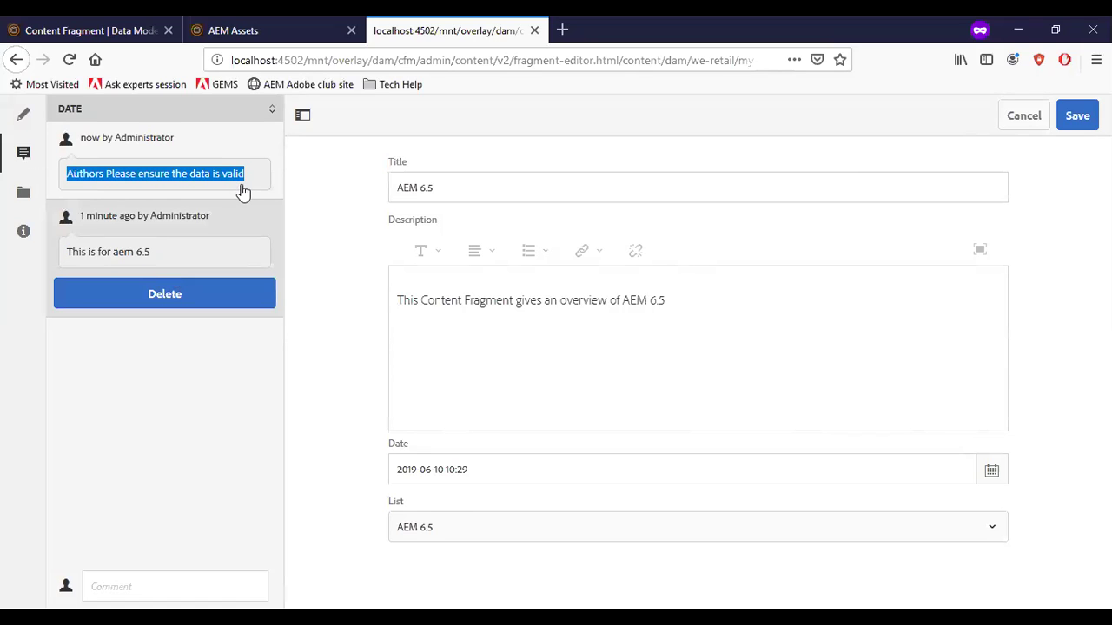
{"action": "left_click_drag", "start_coordinate": [244, 192], "coordinate": [243, 193]}
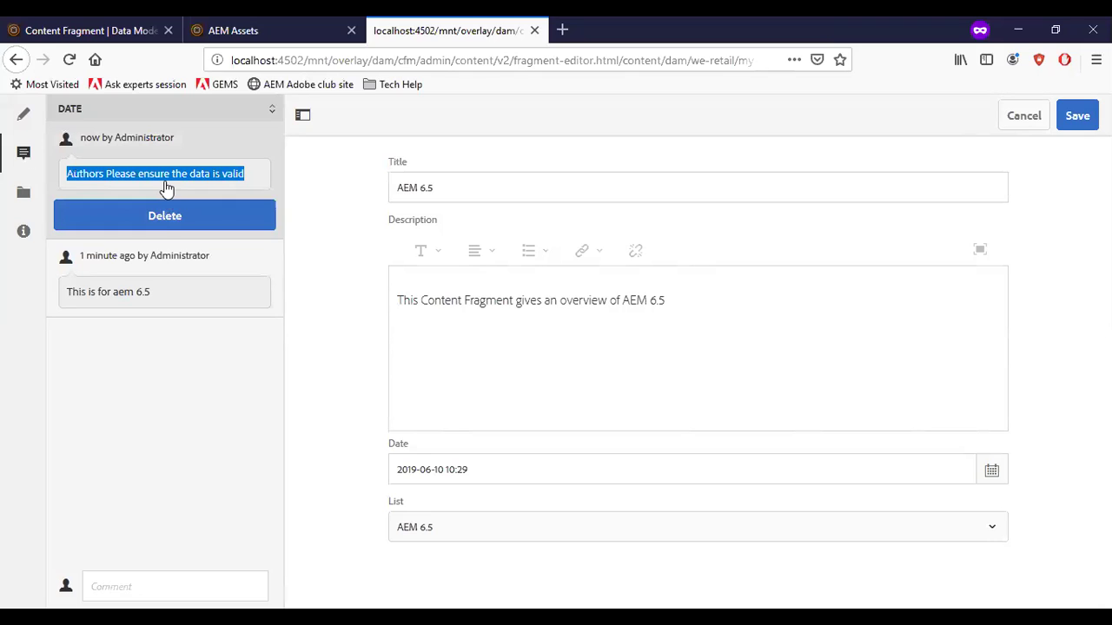
- Return to the fragment's variations and open the Master description in the full-screen text editor
{"action": "left_click", "coordinate": [19, 122]}
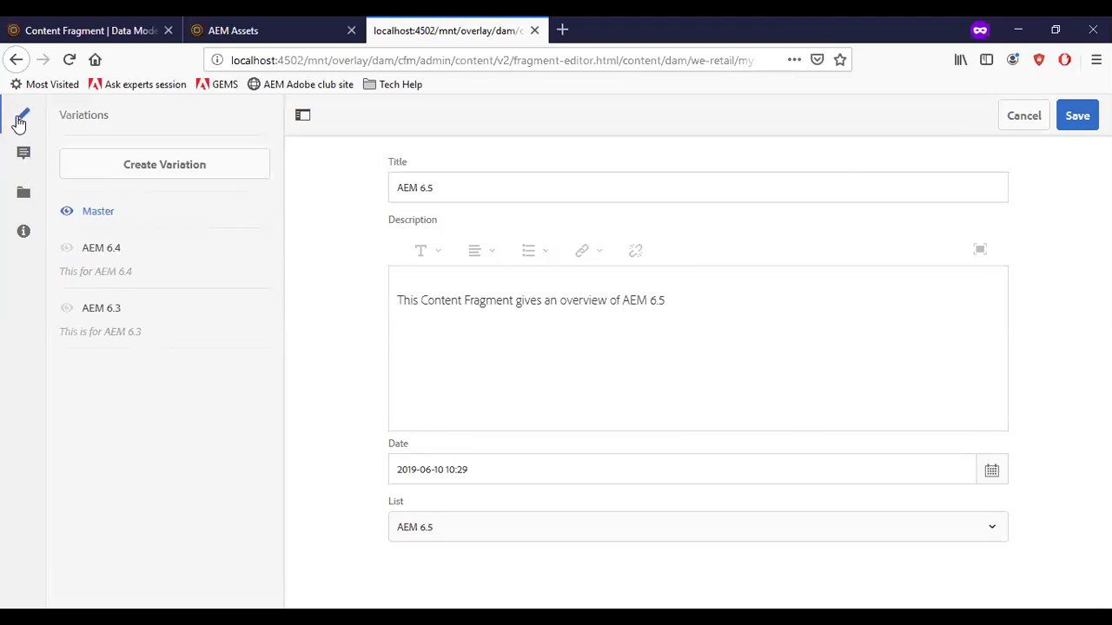
{"action": "left_click", "coordinate": [695, 295]}
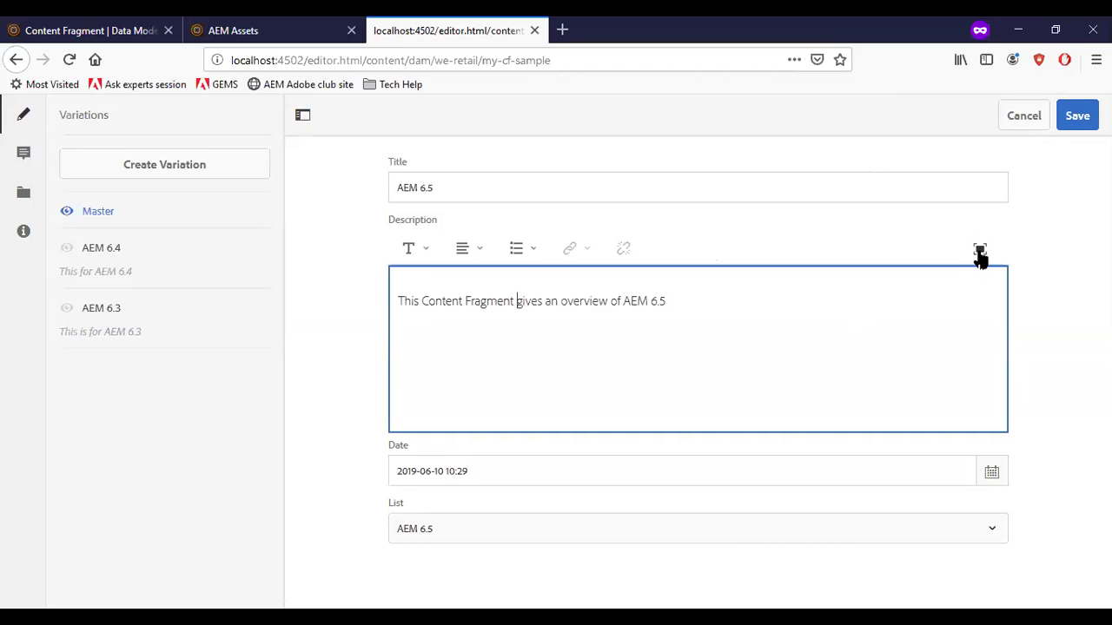
{"action": "left_click", "coordinate": [980, 254]}
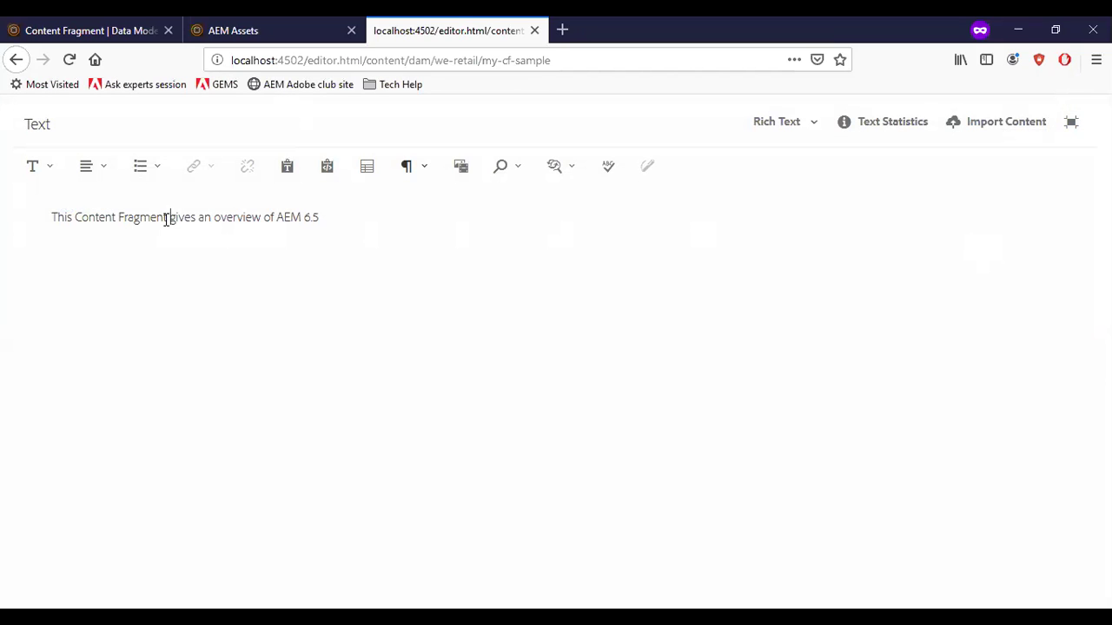
- Annotate the words "AEM 6.5" in the Master description with "Please ensure the versions are correct"
{"action": "left_click_drag", "start_coordinate": [275, 216], "coordinate": [366, 237]}
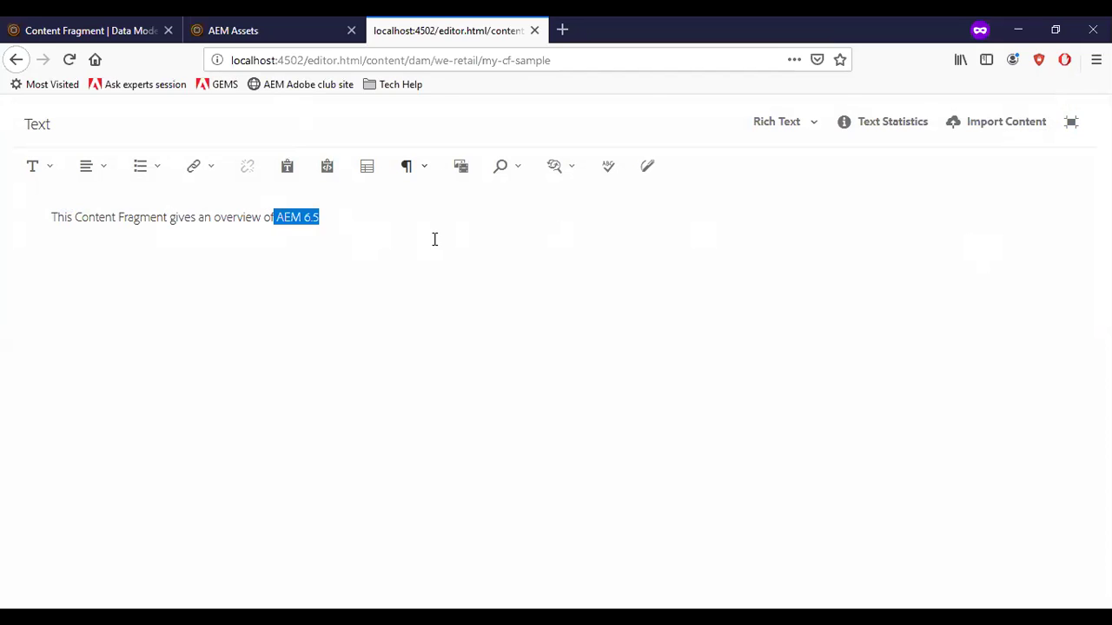
{"action": "left_click", "coordinate": [650, 169]}
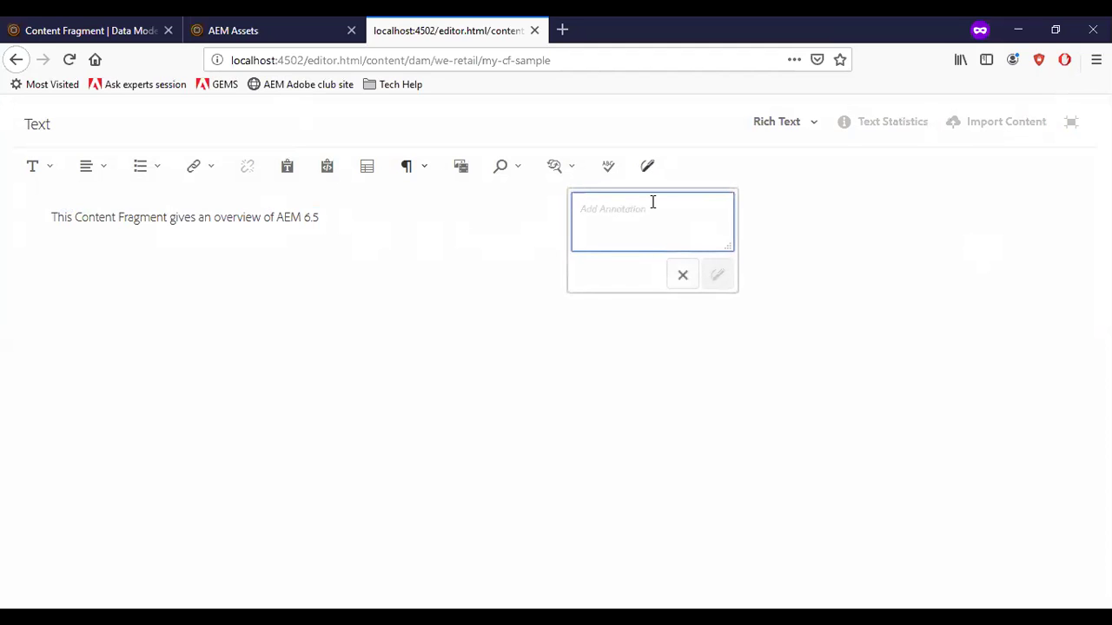
{"action": "type", "text": "Please ensure the validations a"}
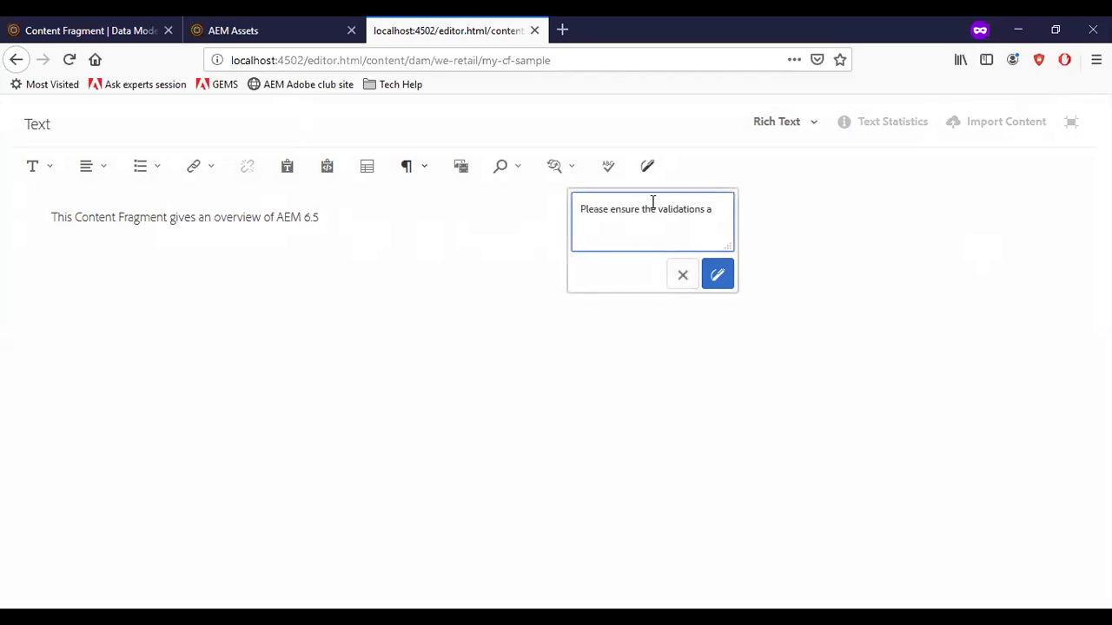
{"action": "key", "text": "BackSpace"}
{"action": "key", "text": "BackSpace"}
{"action": "key", "text": "BackSpace"}
{"action": "key", "text": "BackSpace"}
{"action": "key", "text": "BackSpace"}
{"action": "key", "text": "BackSpace"}
{"action": "key", "text": "BackSpace"}
{"action": "key", "text": "BackSpace"}
{"action": "key", "text": "BackSpace"}
{"action": "key", "text": "BackSpace"}
{"action": "type", "text": "ersions are correct"}
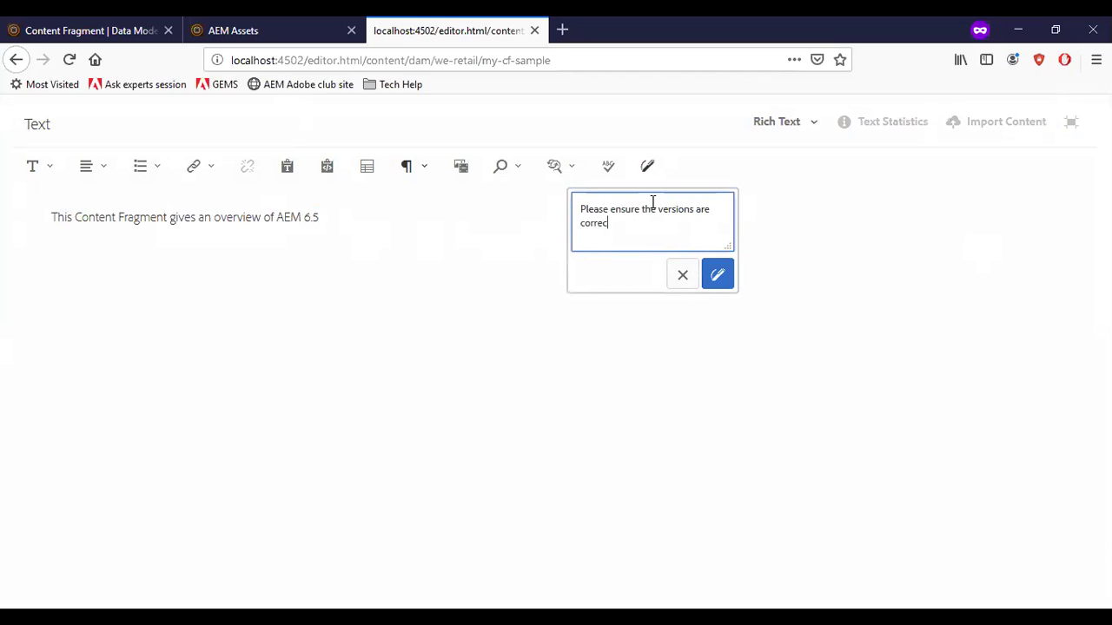
{"action": "left_click", "coordinate": [719, 274]}
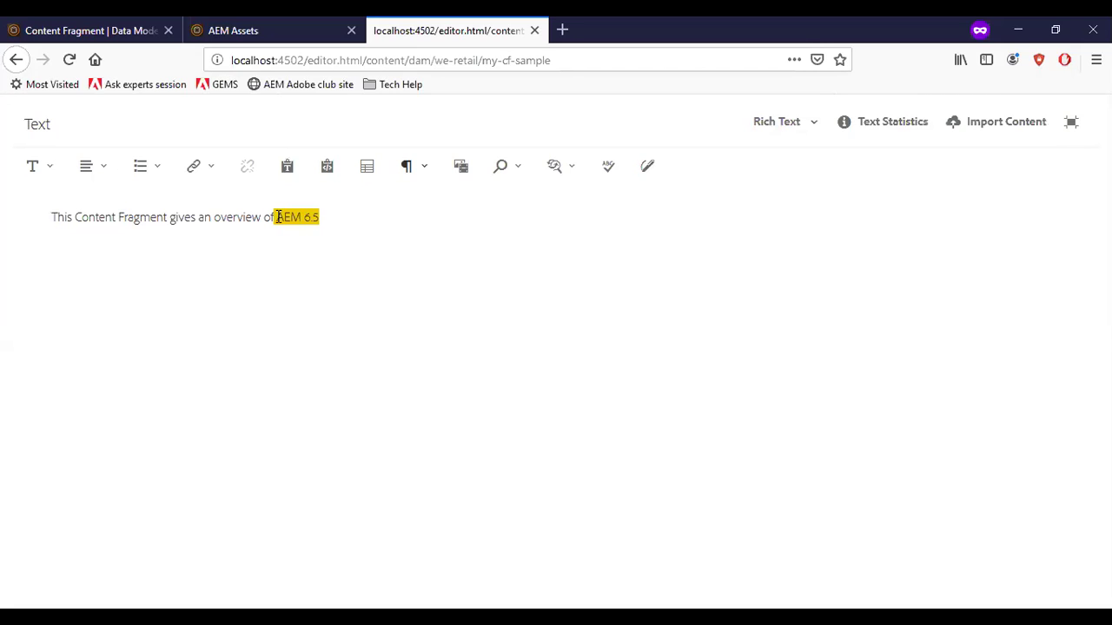
- Leave full-screen editing of the description and save the content fragment
{"action": "left_click_drag", "start_coordinate": [278, 218], "coordinate": [325, 218]}
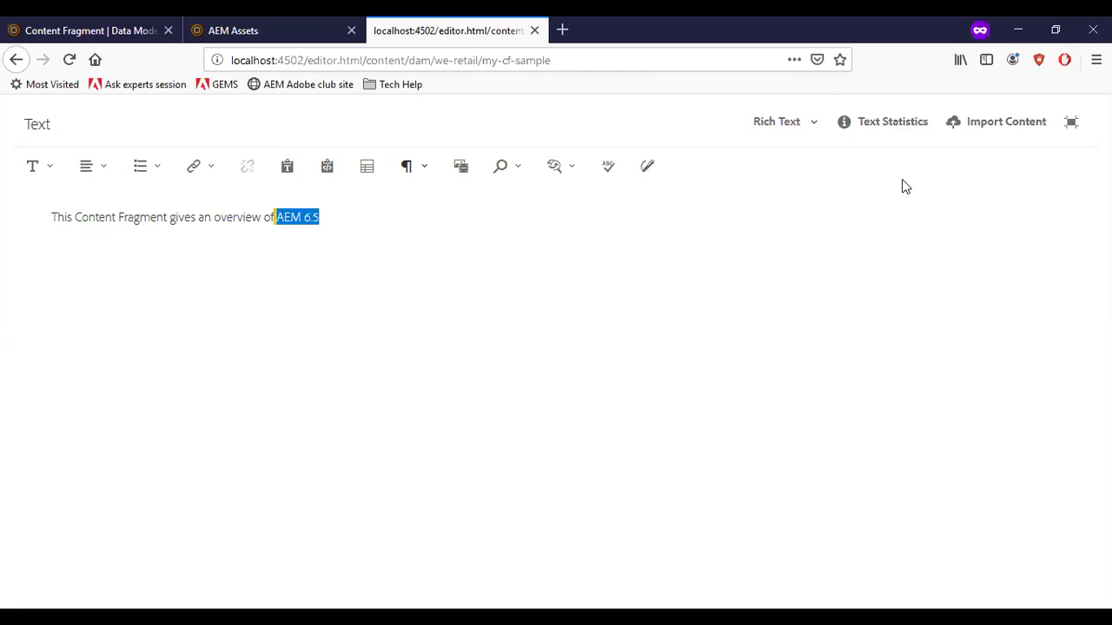
{"action": "left_click", "coordinate": [933, 209]}
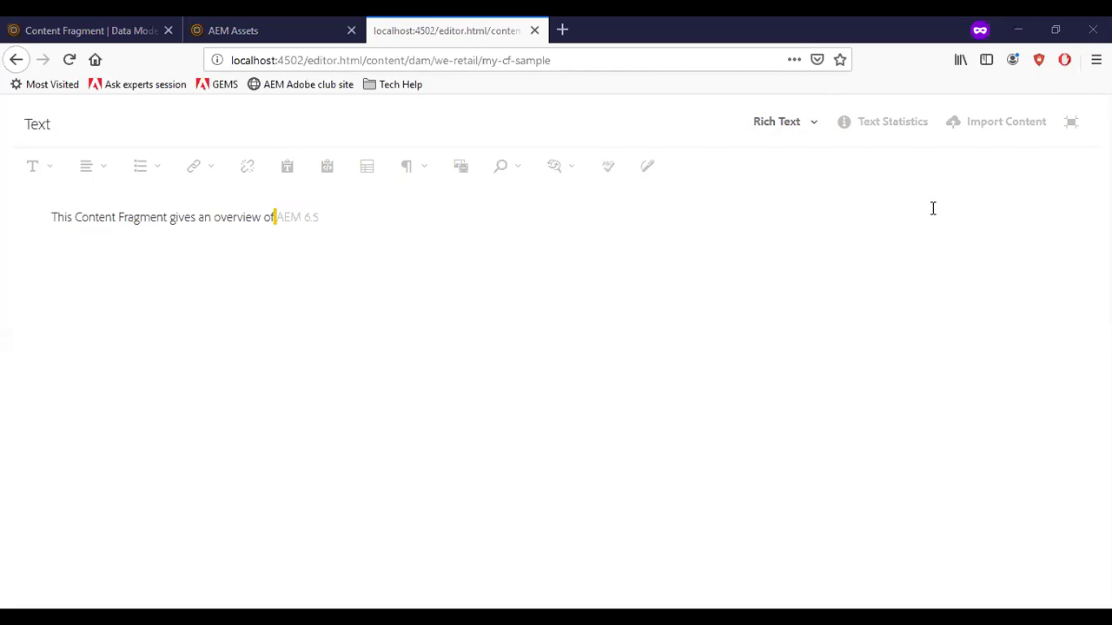
{"action": "left_click", "coordinate": [1073, 124]}
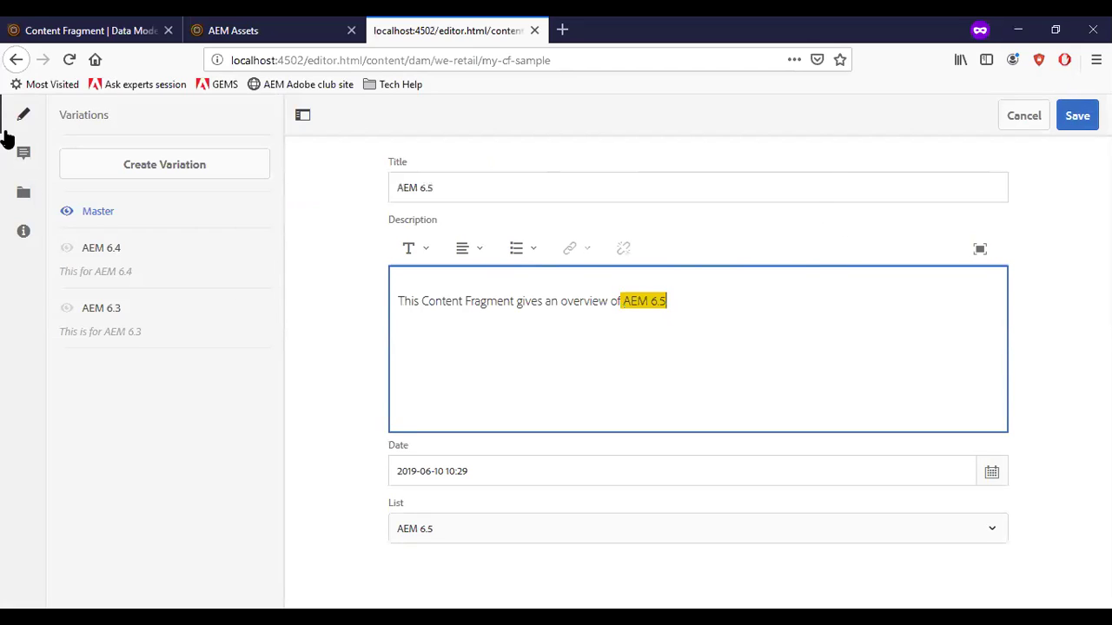
{"action": "left_click", "coordinate": [1077, 118]}
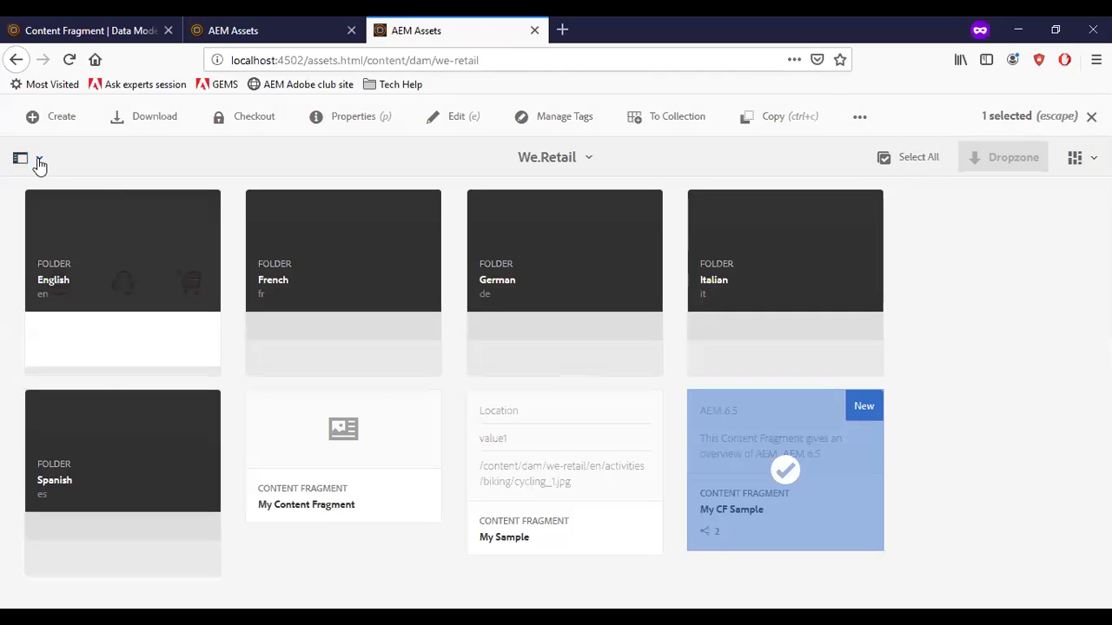
- Show the timeline of the My CF Sample fragment and review its annotation, comments and versions
{"action": "left_click", "coordinate": [39, 162]}
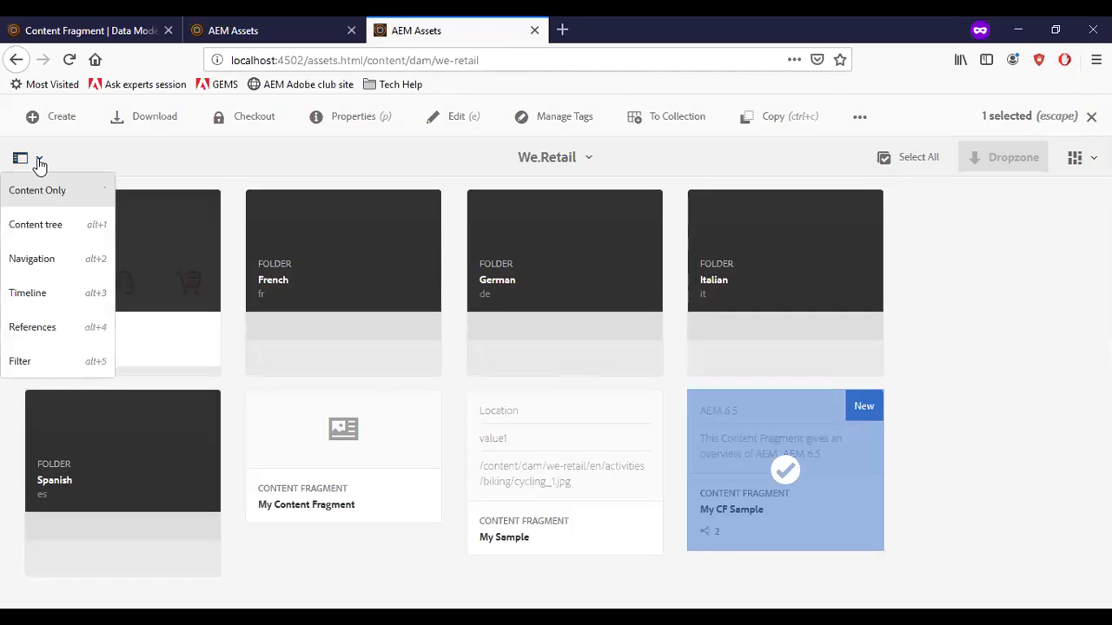
{"action": "left_click", "coordinate": [39, 293]}
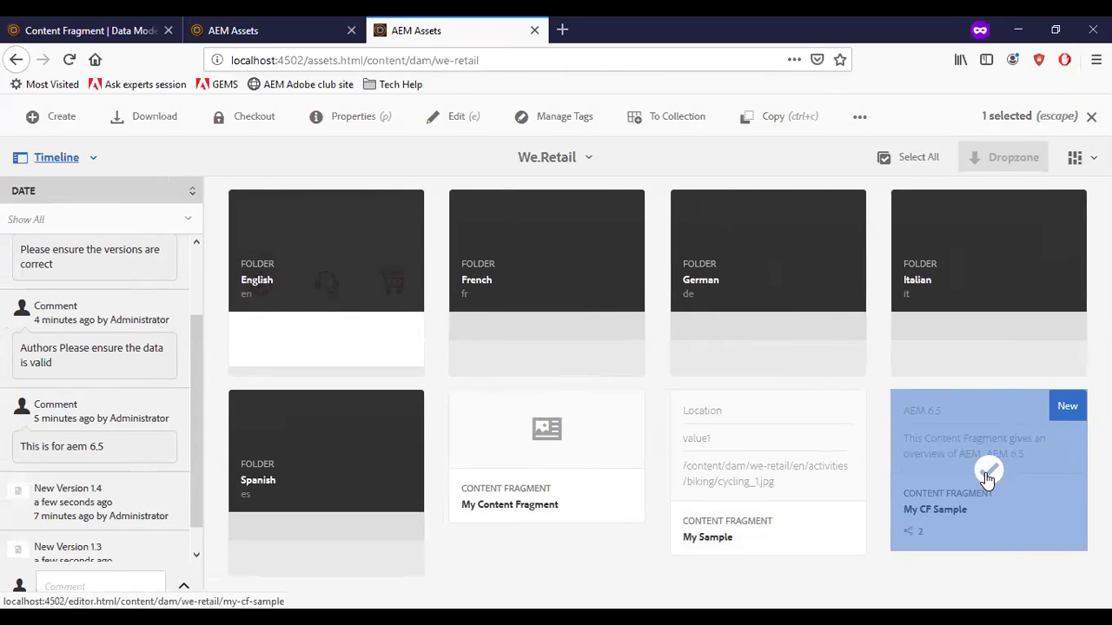
{"action": "scroll", "coordinate": [166, 379], "scroll_direction": "up", "scroll_amount": 3}
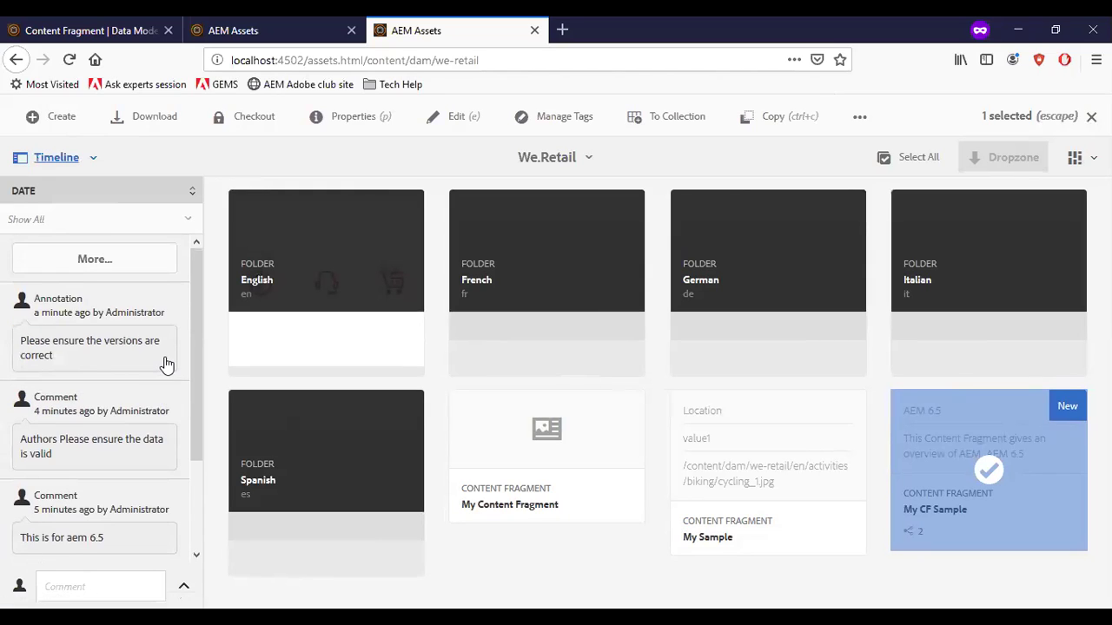
{"action": "scroll", "coordinate": [167, 365], "scroll_direction": "down", "scroll_amount": 3}
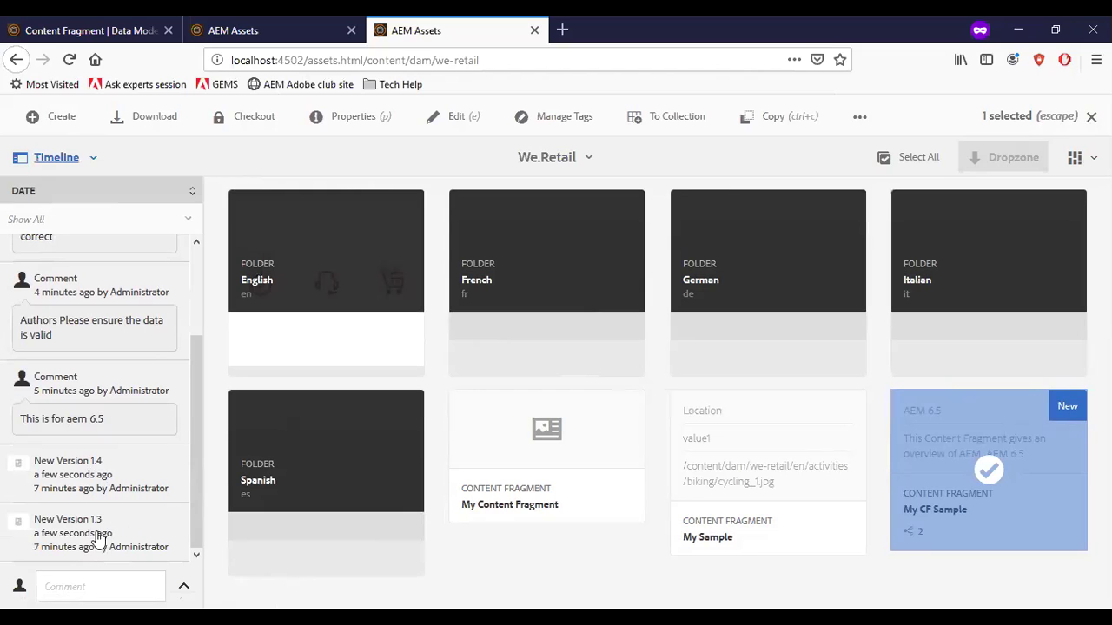
{"action": "scroll", "coordinate": [104, 477], "scroll_direction": "up", "scroll_amount": 3}
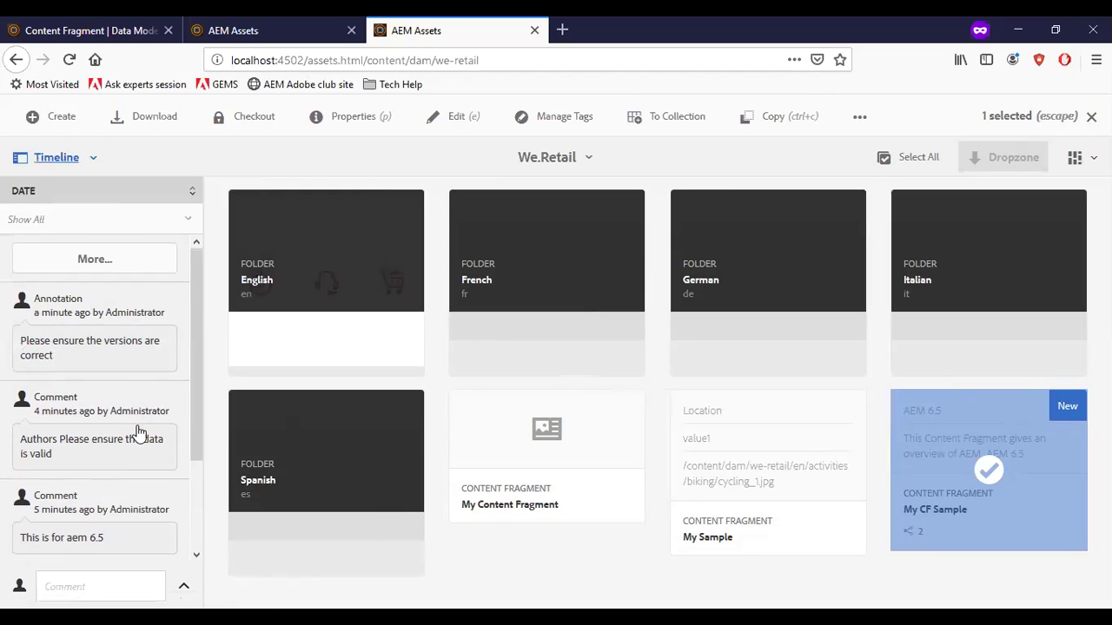
{"action": "scroll", "coordinate": [117, 332], "scroll_direction": "down", "scroll_amount": 3}
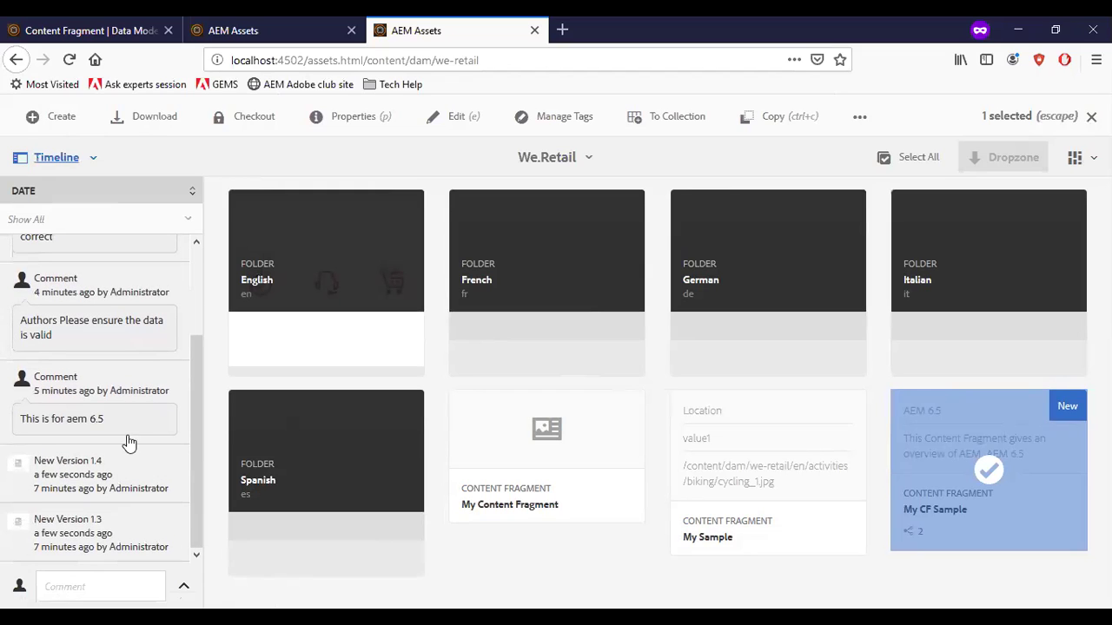
- Expand the New Version 1.4 entry in the timeline and examine the actions offered for that version
{"action": "left_click", "coordinate": [113, 531]}
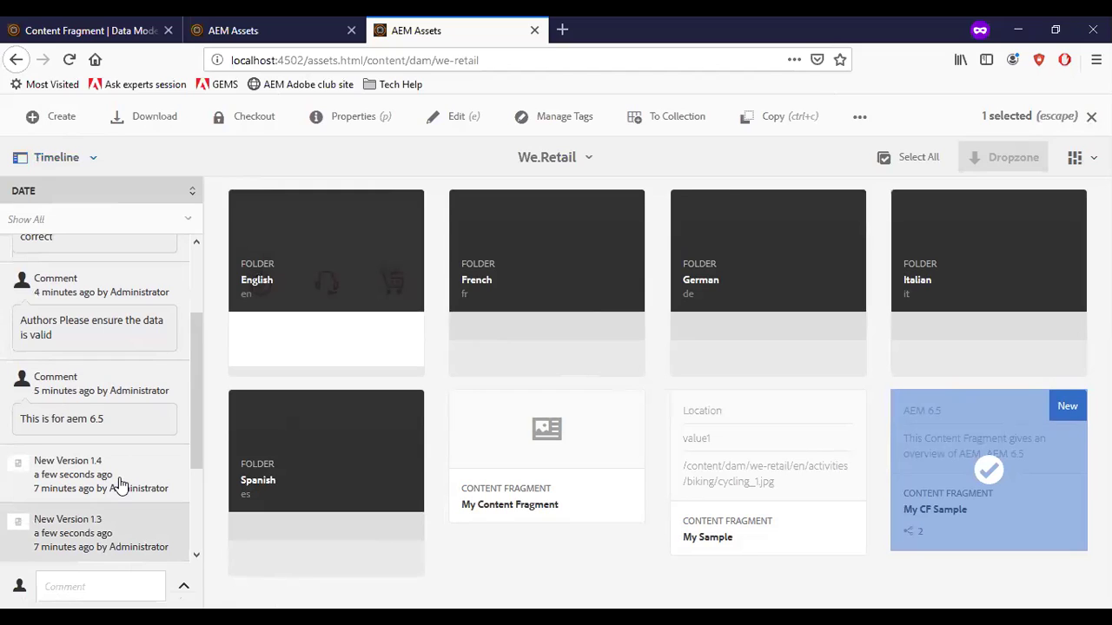
{"action": "right_click", "coordinate": [124, 526]}
{"action": "left_click", "coordinate": [104, 540]}
{"action": "left_click", "coordinate": [96, 470]}
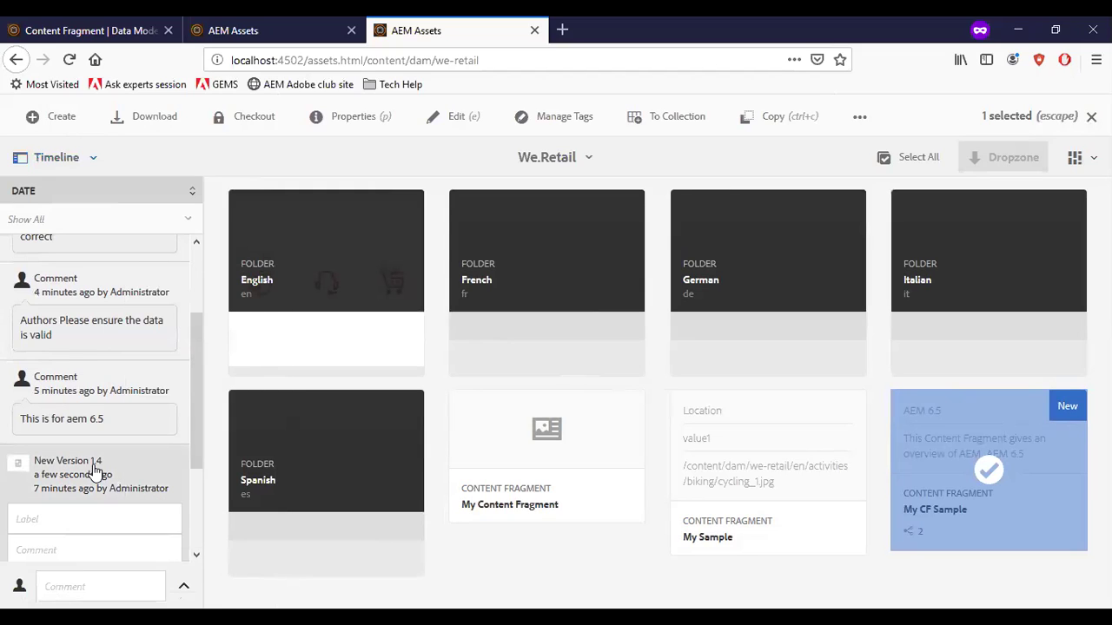
{"action": "scroll", "coordinate": [98, 469], "scroll_direction": "down", "scroll_amount": 3}
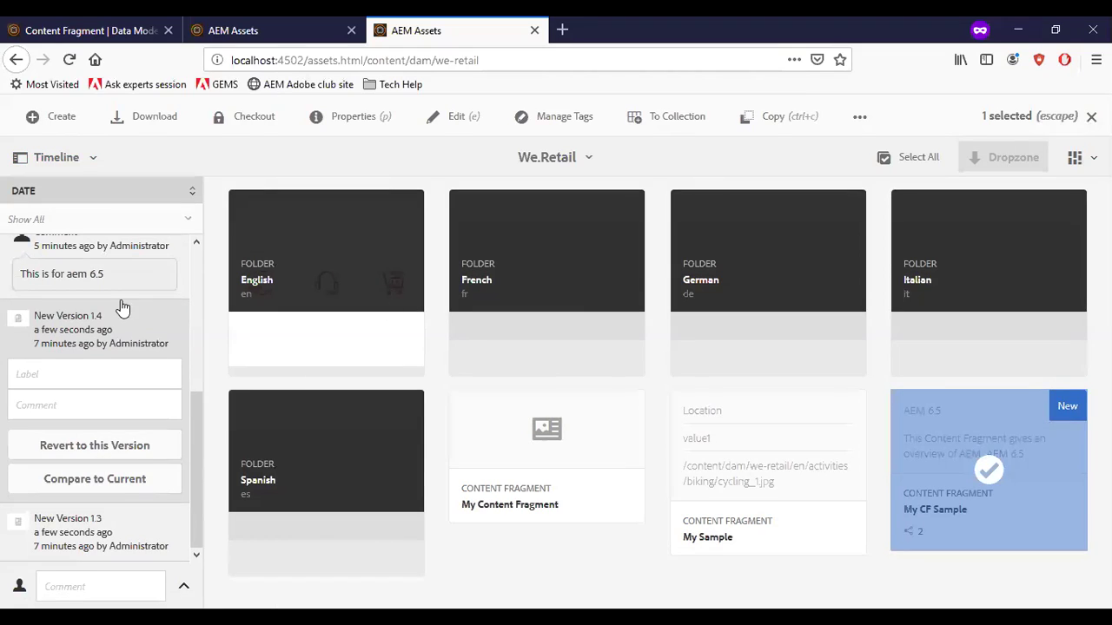
{"action": "scroll", "coordinate": [74, 492], "scroll_direction": "up", "scroll_amount": 4}
{"action": "scroll", "coordinate": [74, 491], "scroll_direction": "down", "scroll_amount": 3}
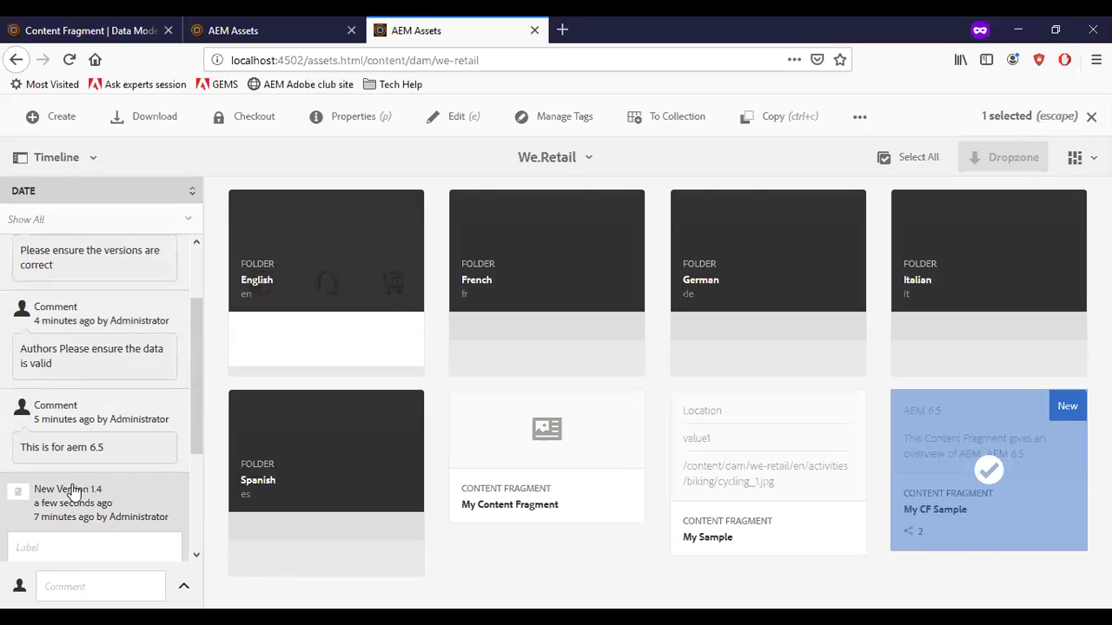
{"action": "left_click", "coordinate": [57, 337]}
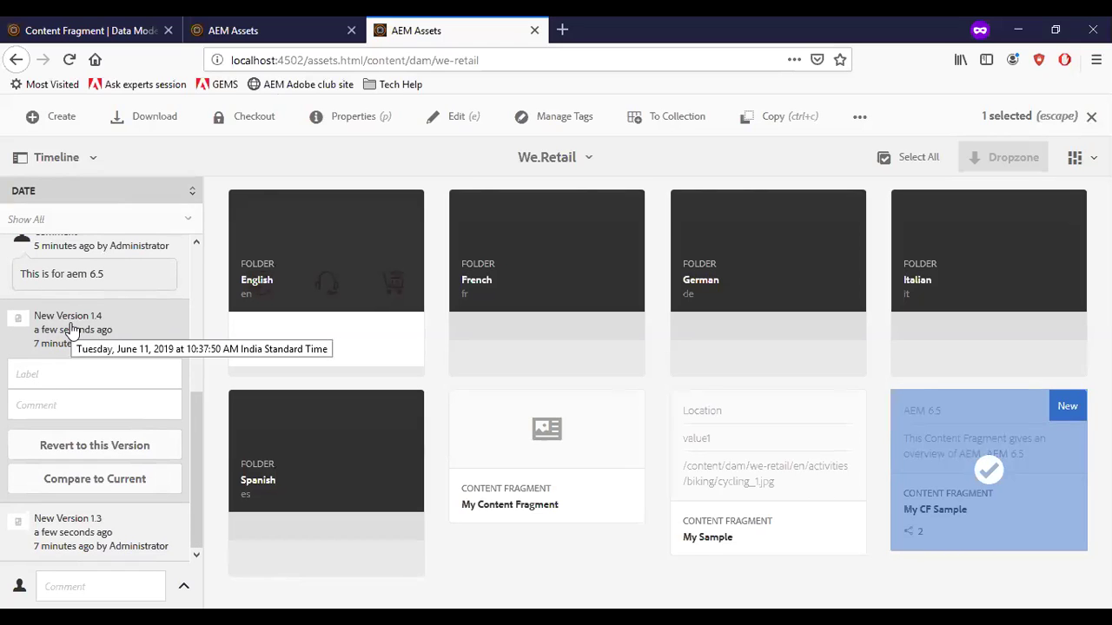
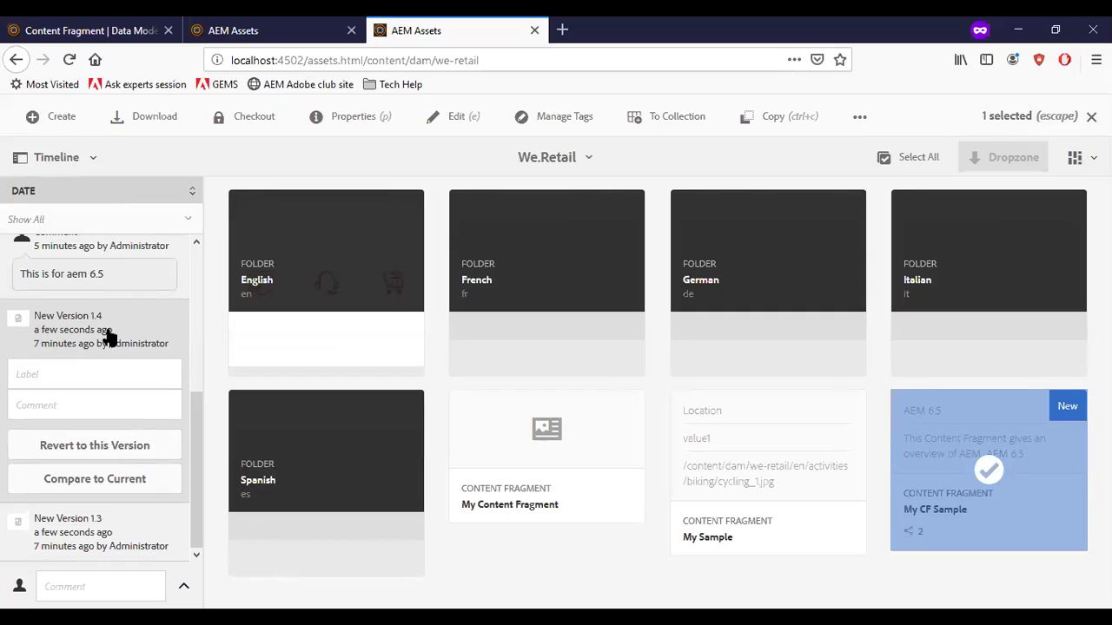
- Compare version 1.3 of the fragment with the current one across the Master, AEM 6.4 and AEM 6.3 variations, and close the comparison
{"action": "left_click", "coordinate": [96, 531]}
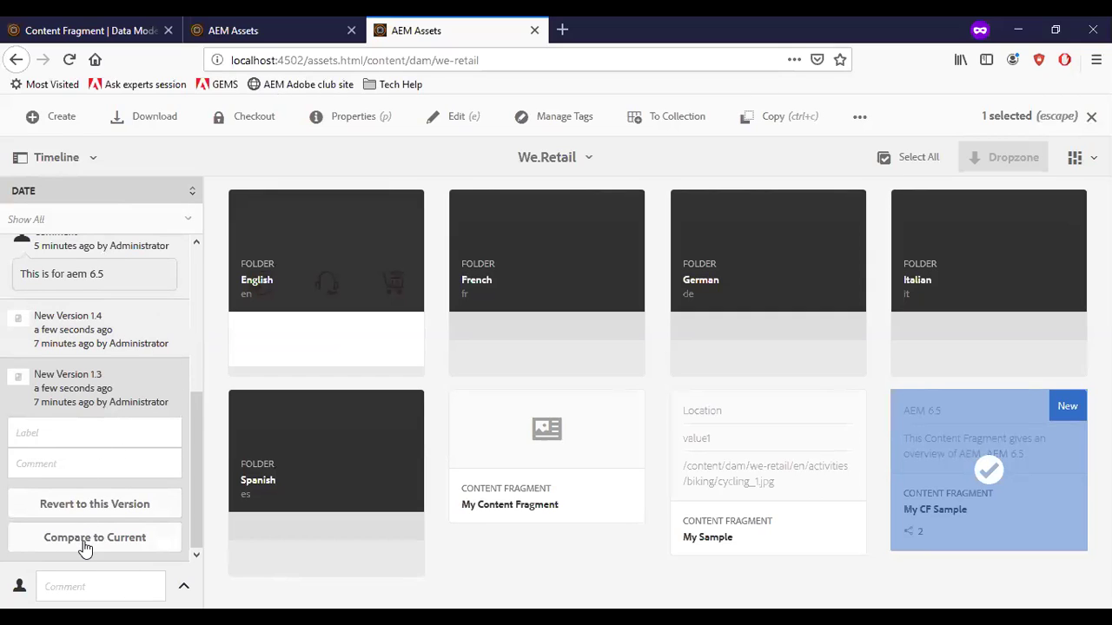
{"action": "left_click", "coordinate": [83, 541]}
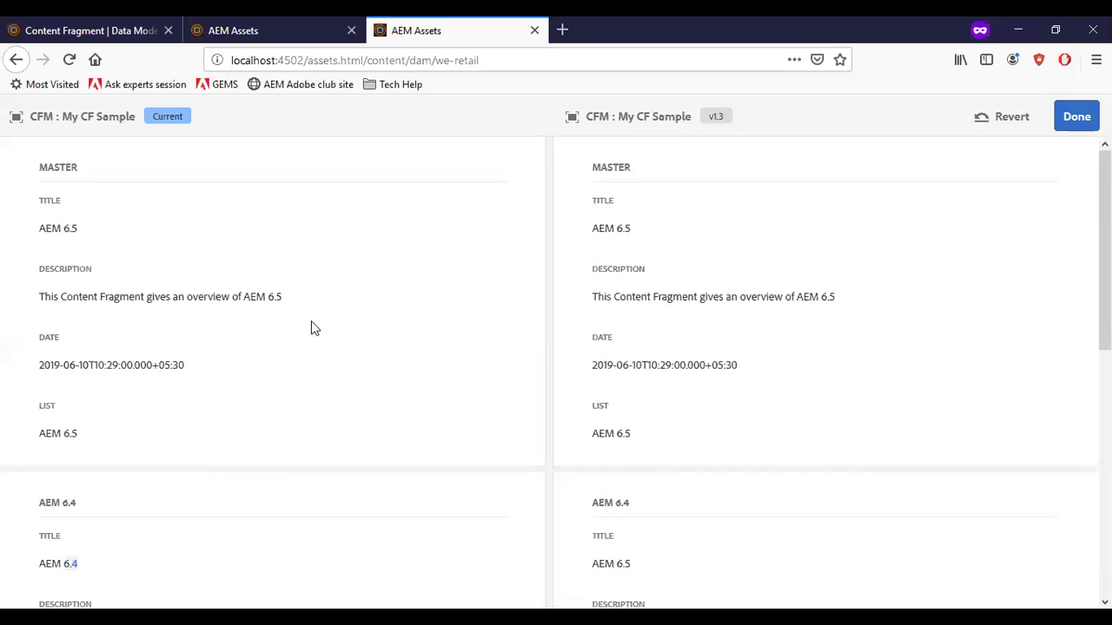
{"action": "scroll", "coordinate": [338, 311], "scroll_direction": "down", "scroll_amount": 5}
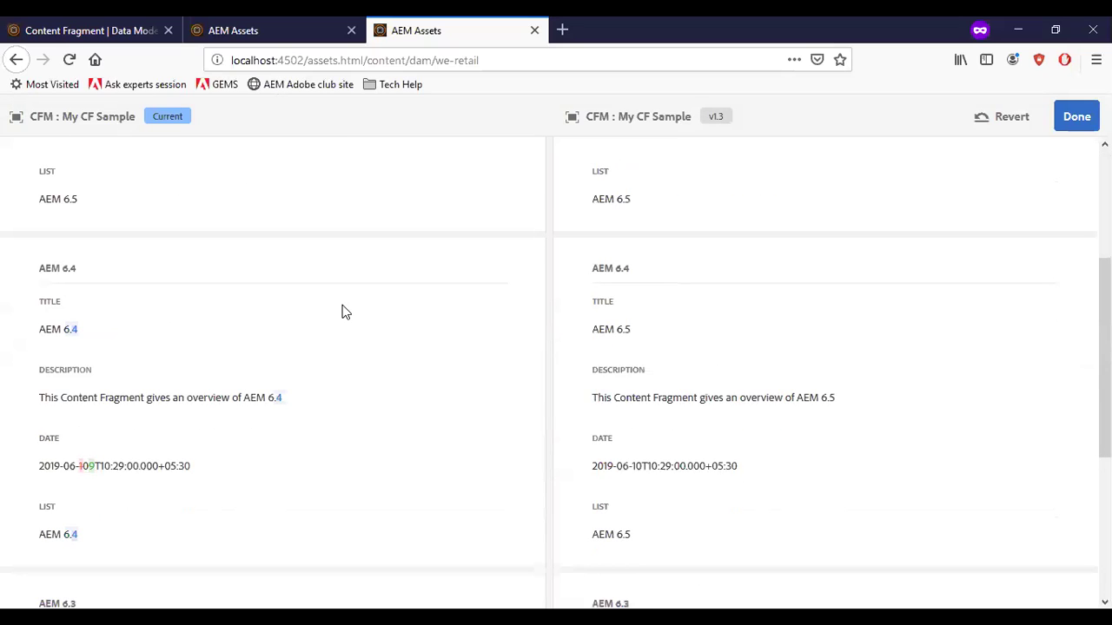
{"action": "scroll", "coordinate": [342, 311], "scroll_direction": "down", "scroll_amount": 5}
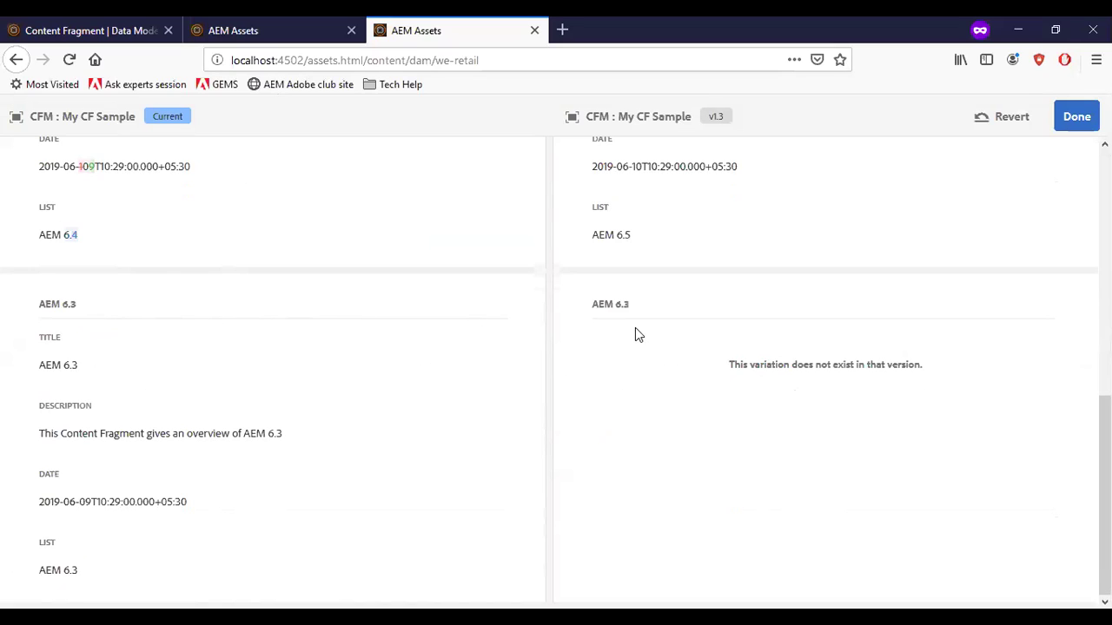
{"action": "scroll", "coordinate": [792, 482], "scroll_direction": "up", "scroll_amount": 7}
{"action": "scroll", "coordinate": [792, 483], "scroll_direction": "down", "scroll_amount": 2}
{"action": "scroll", "coordinate": [793, 481], "scroll_direction": "down", "scroll_amount": 2}
{"action": "scroll", "coordinate": [794, 479], "scroll_direction": "up", "scroll_amount": 5}
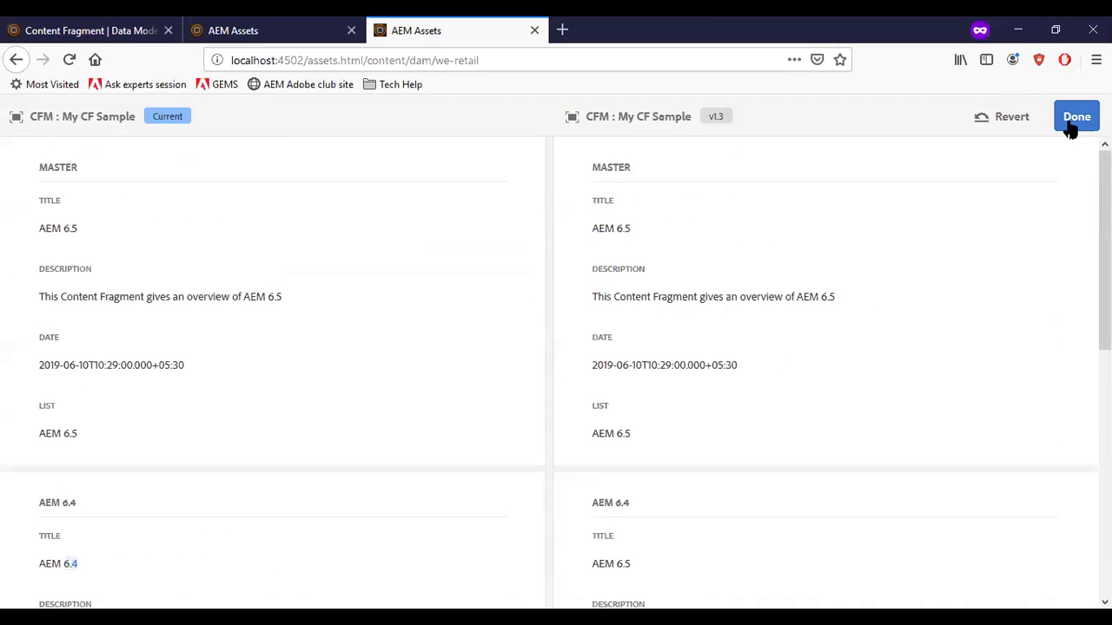
{"action": "left_click", "coordinate": [1076, 118]}
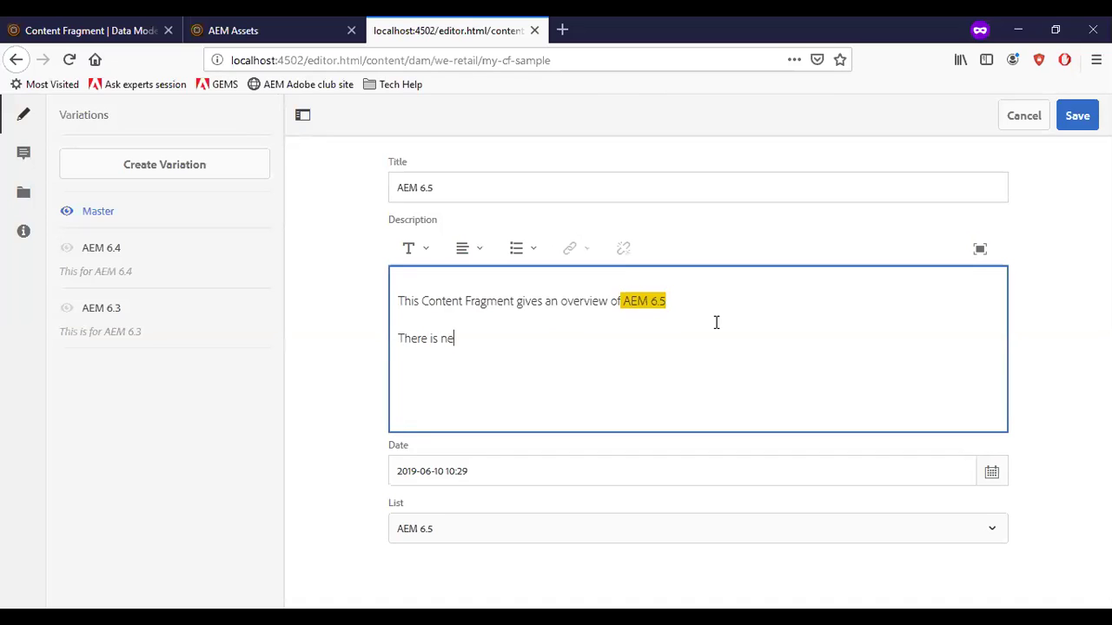
- Add the line "There is new text added to udnerstand how comparison works in Content Fragments" to the Master description and save the fragment
{"action": "type", "text": "add"}
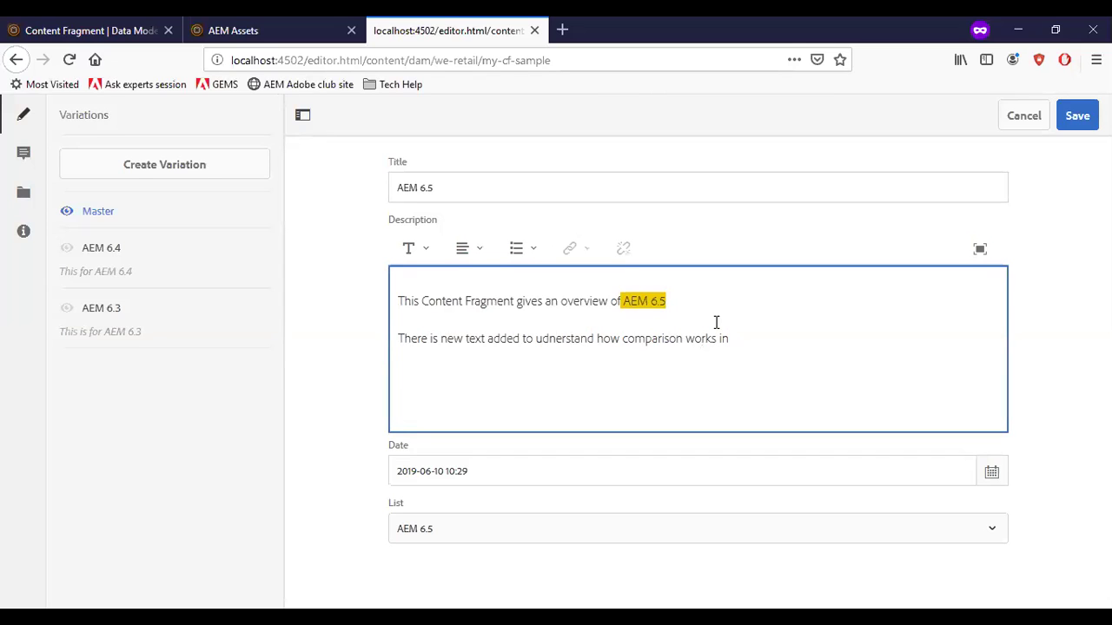
{"action": "type", "text": "ments"}
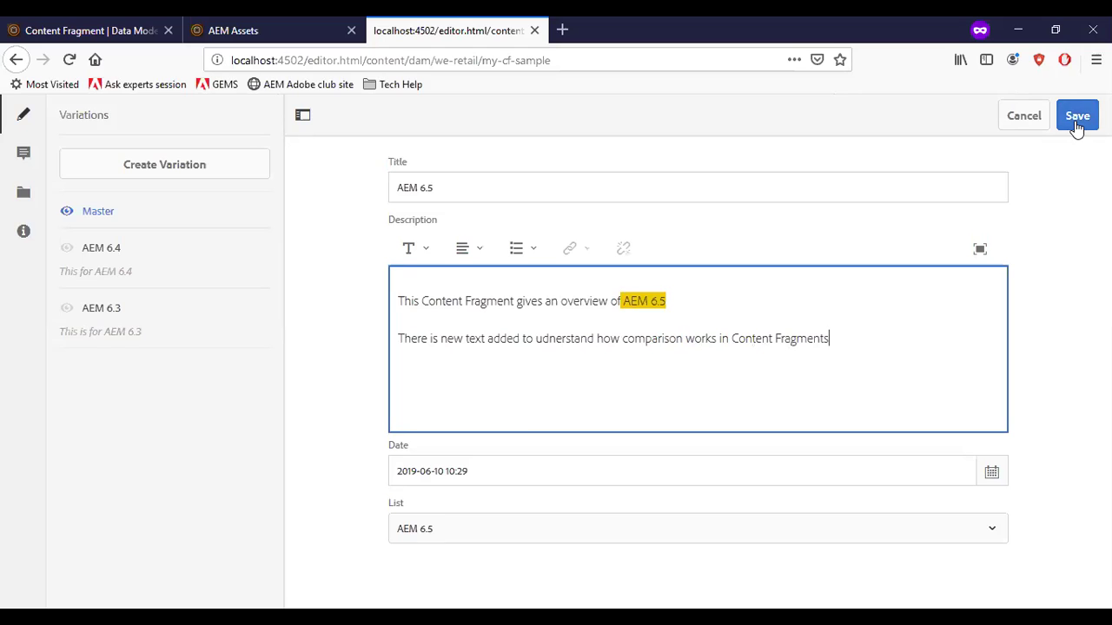
{"action": "left_click", "coordinate": [1077, 127]}
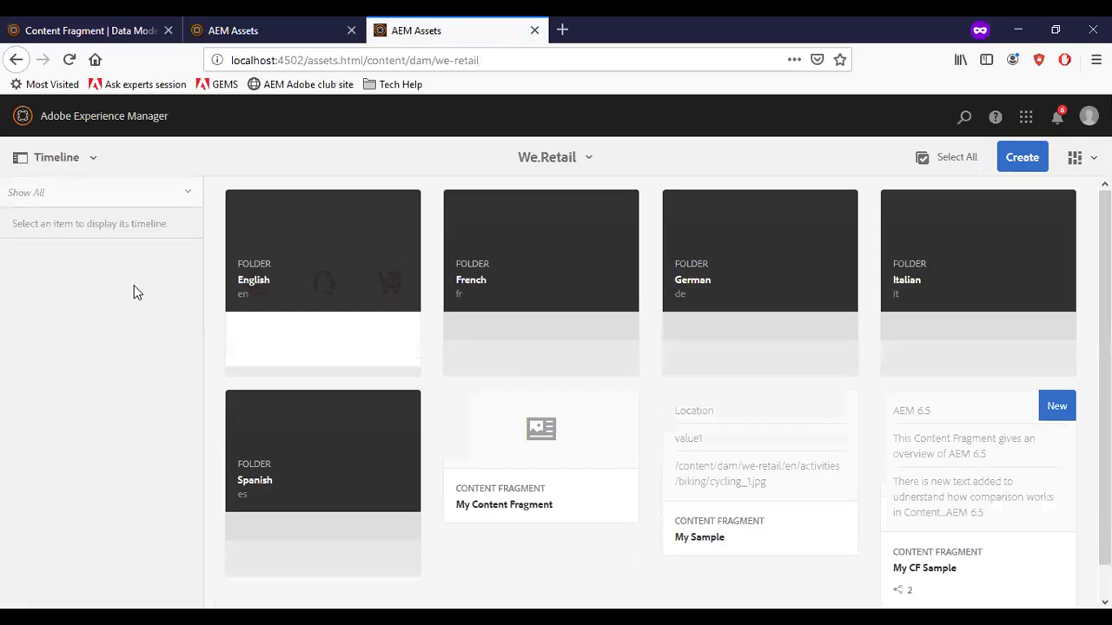
- Select the My CF Sample fragment and look through its timeline, expanding the New Version 1.5 entry
{"action": "mouse_move", "coordinate": [973, 441]}
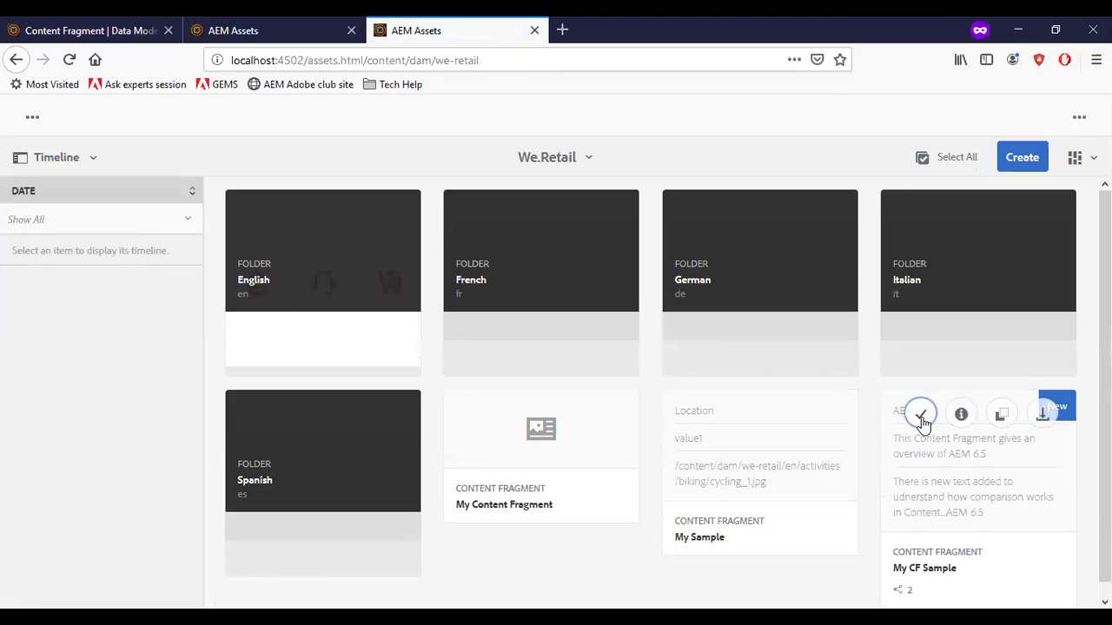
{"action": "left_click", "coordinate": [922, 417]}
{"action": "scroll", "coordinate": [44, 389], "scroll_direction": "down", "scroll_amount": 1}
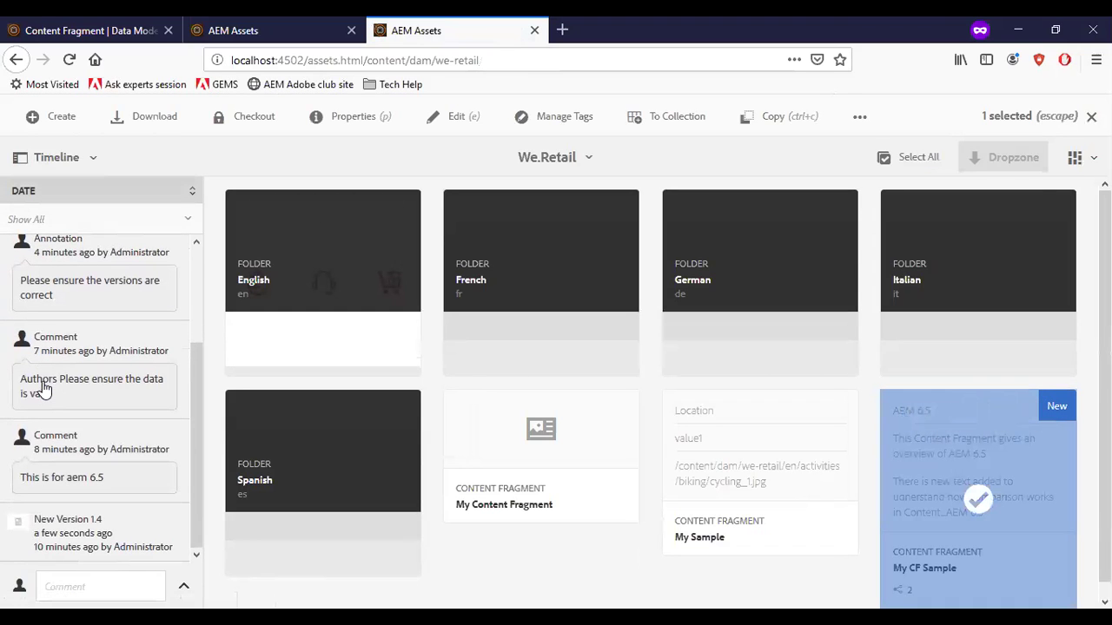
{"action": "scroll", "coordinate": [104, 486], "scroll_direction": "up", "scroll_amount": 1}
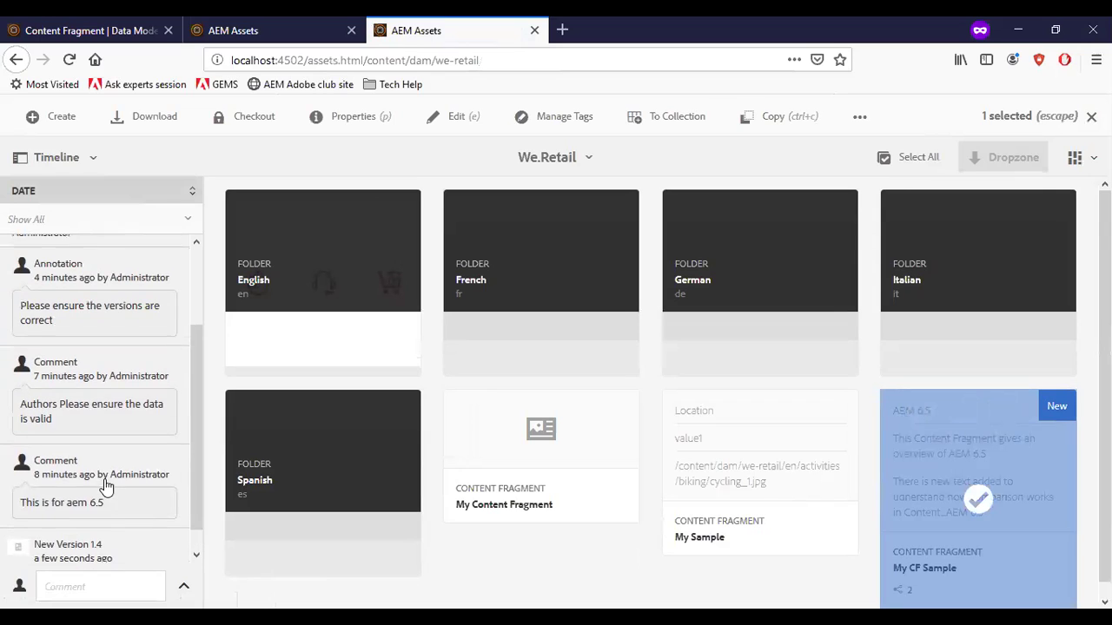
{"action": "scroll", "coordinate": [105, 486], "scroll_direction": "up", "scroll_amount": 3}
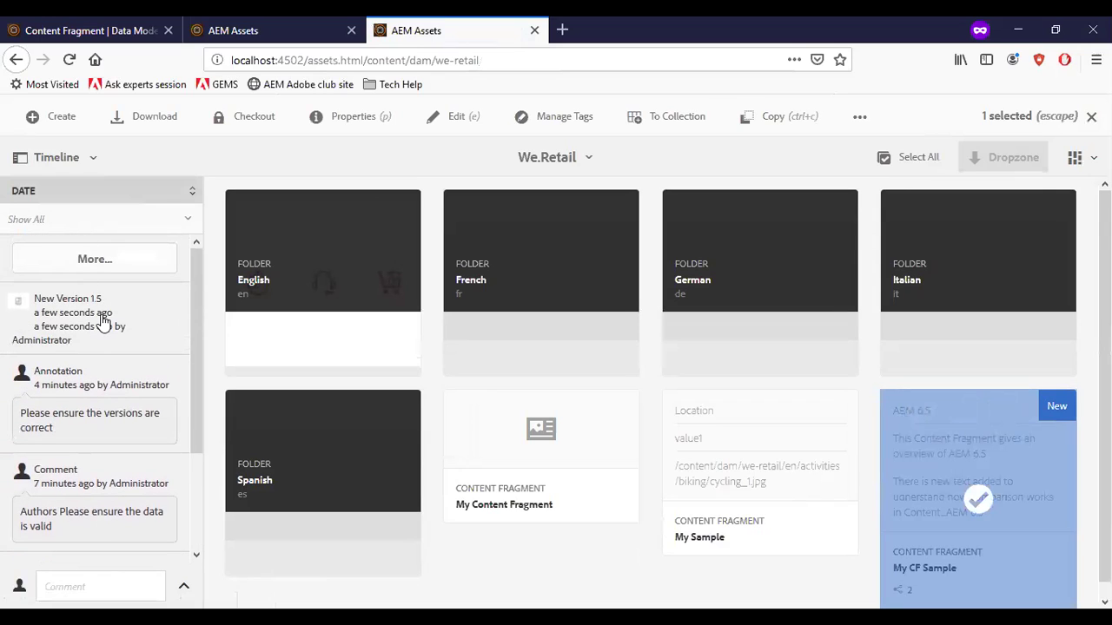
{"action": "mouse_move", "coordinate": [101, 322]}
{"action": "scroll", "coordinate": [117, 372], "scroll_direction": "down", "scroll_amount": 4}
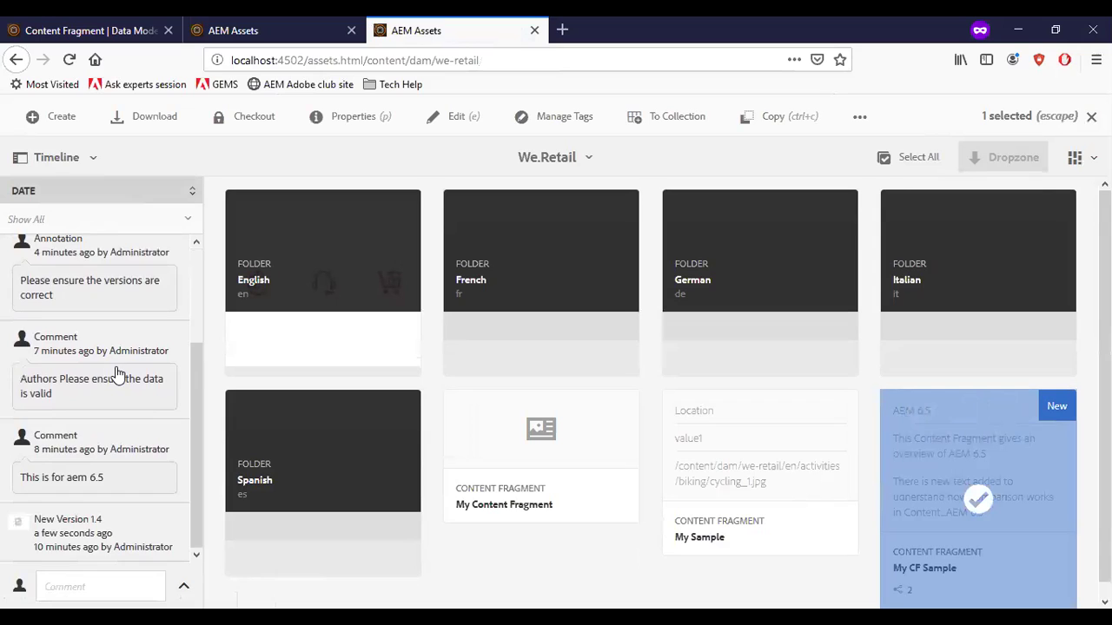
{"action": "scroll", "coordinate": [117, 372], "scroll_direction": "up", "scroll_amount": 4}
{"action": "left_click", "coordinate": [116, 329]}
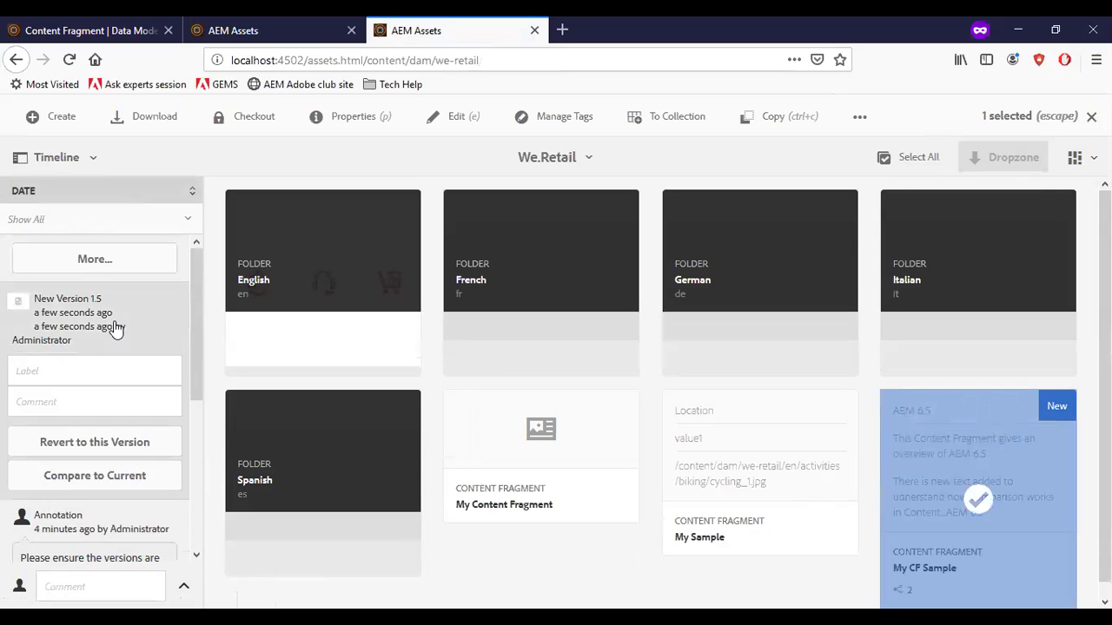
{"action": "left_click", "coordinate": [112, 450]}
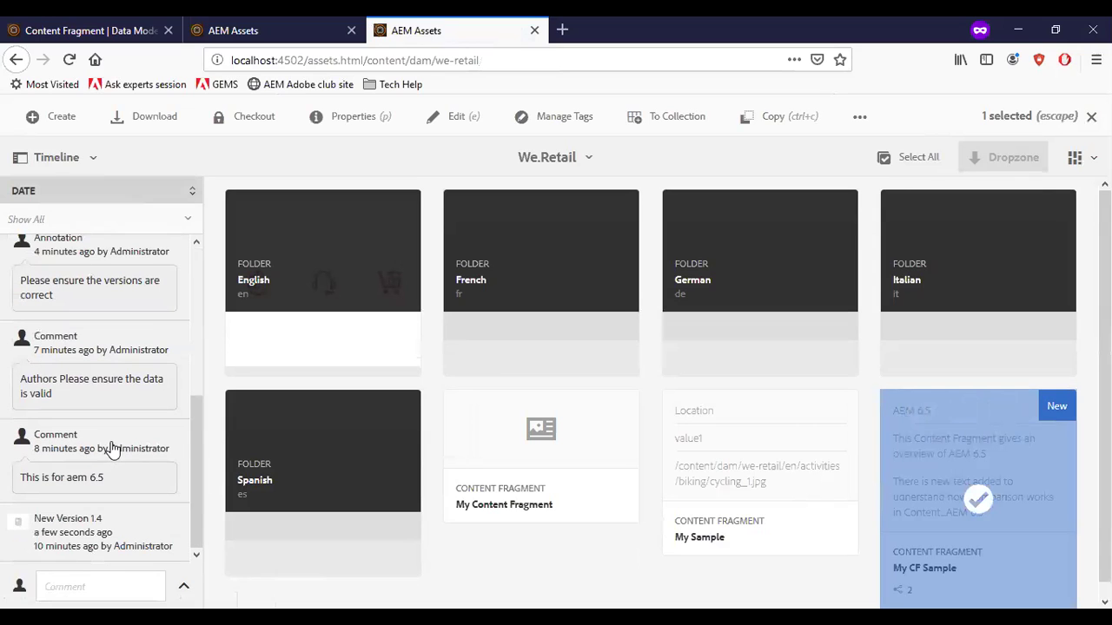
- Compare version 1.4 with the current fragment, checking the text added to the Master description, and close the comparison
{"action": "left_click", "coordinate": [95, 530]}
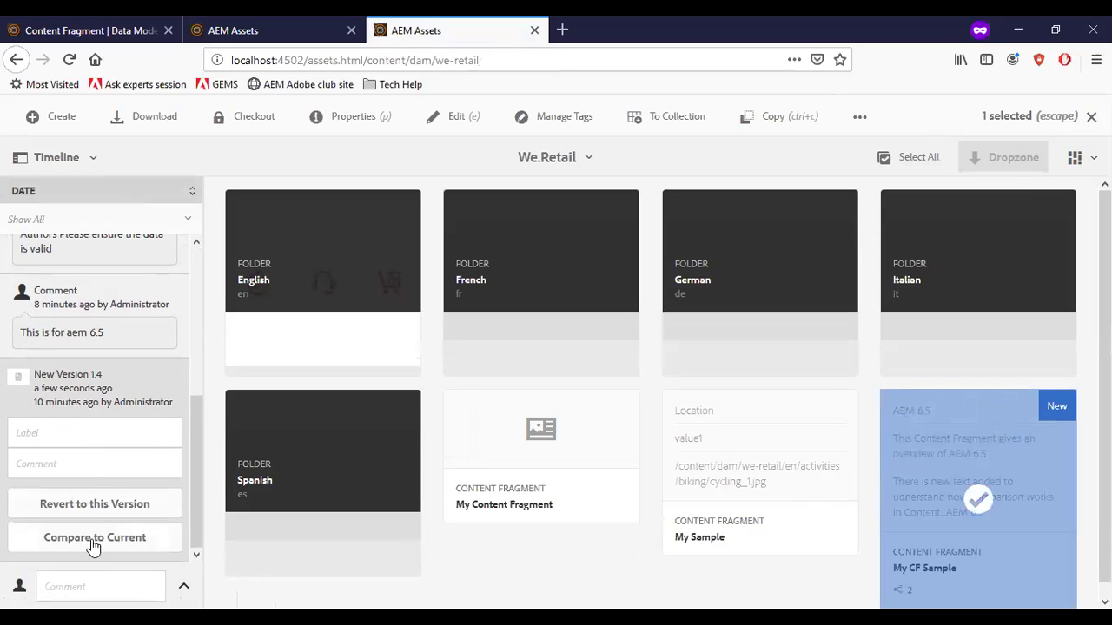
{"action": "left_click", "coordinate": [95, 538]}
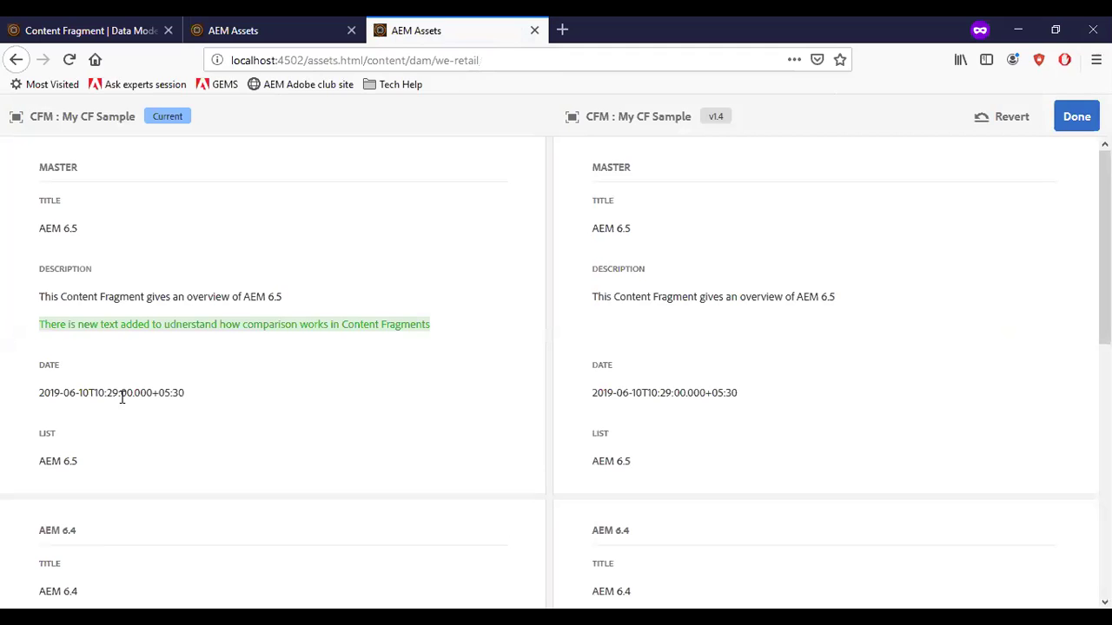
{"action": "scroll", "coordinate": [544, 445], "scroll_direction": "down", "scroll_amount": 3}
{"action": "scroll", "coordinate": [218, 409], "scroll_direction": "up", "scroll_amount": 3}
{"action": "left_click_drag", "start_coordinate": [39, 323], "coordinate": [463, 351]}
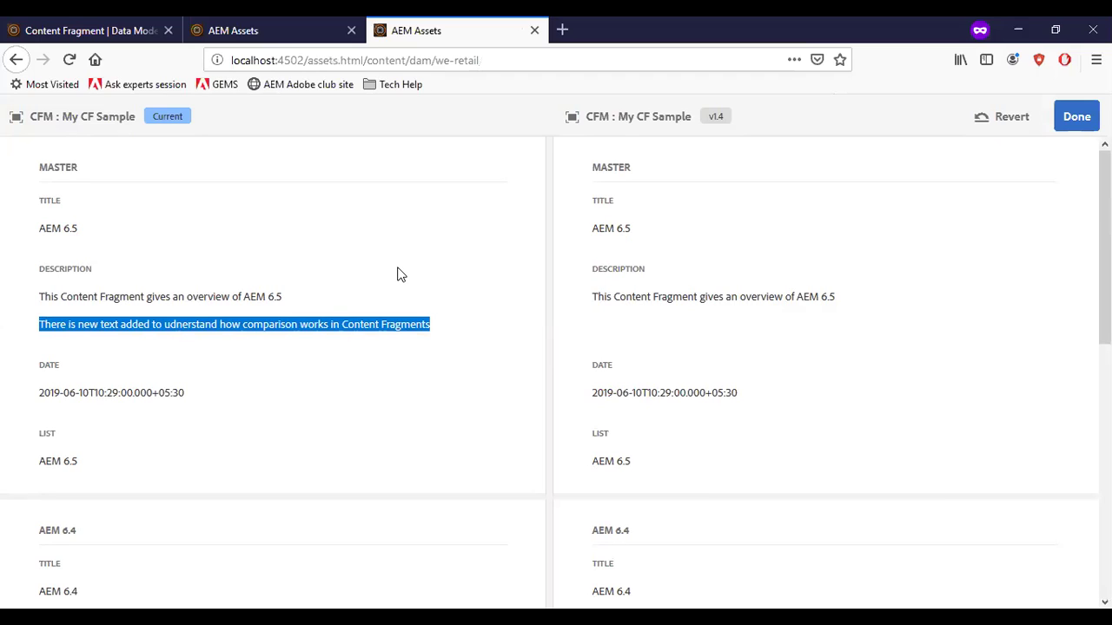
{"action": "left_click", "coordinate": [1076, 116]}
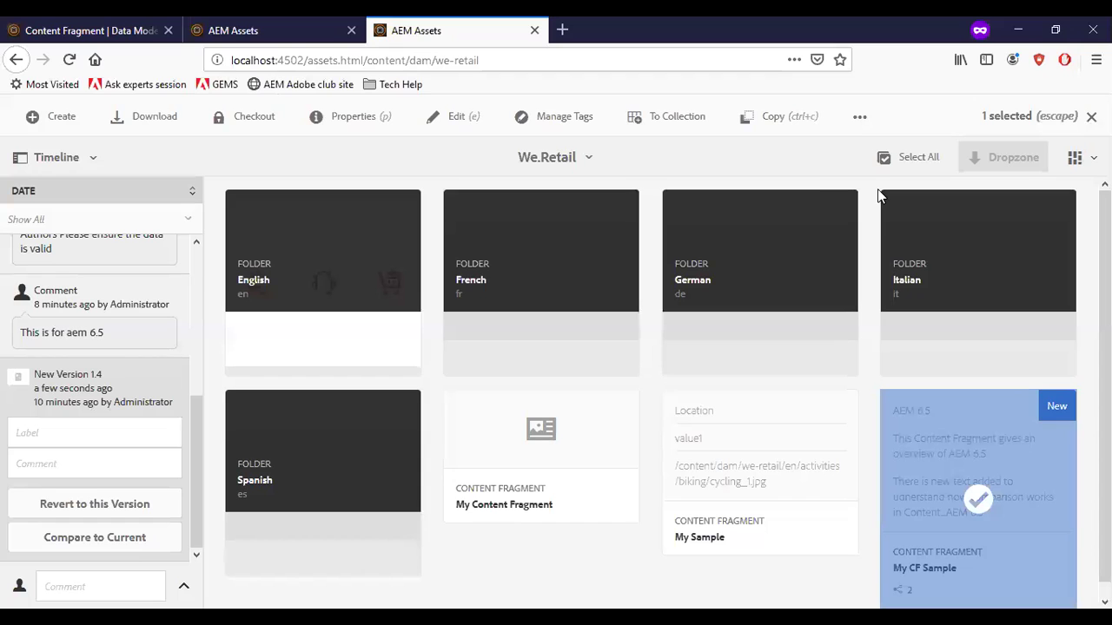
- Hide the timeline and clear the selection of the My CF Sample fragment
{"action": "left_click", "coordinate": [95, 167]}
{"action": "left_click", "coordinate": [71, 185]}
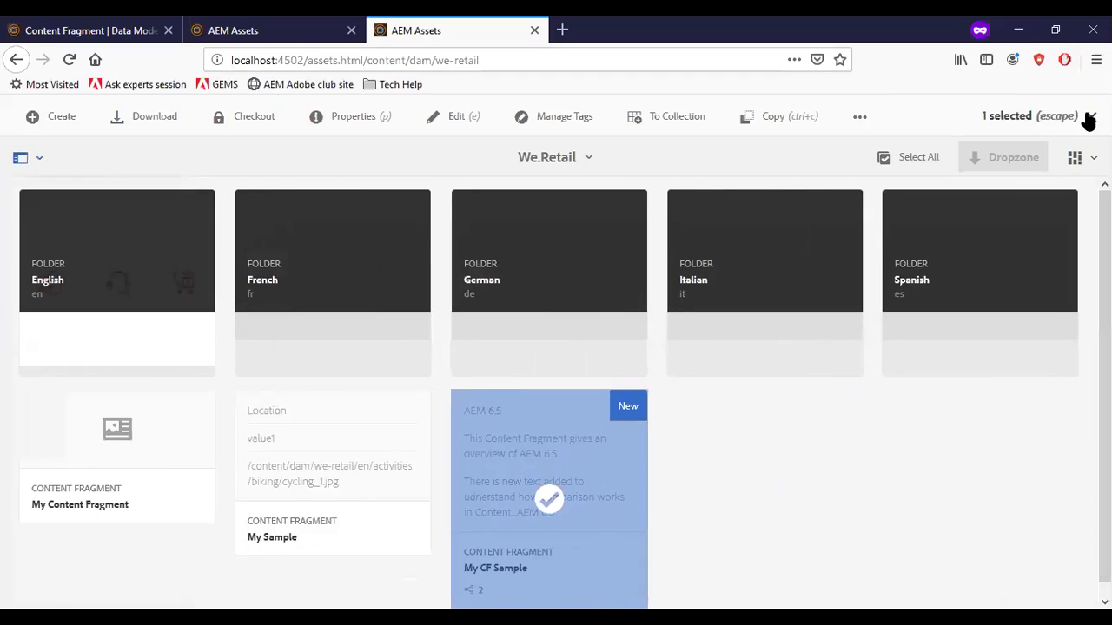
{"action": "left_click", "coordinate": [1089, 118]}
- Leave the We.Retail assets folder and open the Sites console from the main navigation
{"action": "left_click", "coordinate": [78, 117]}
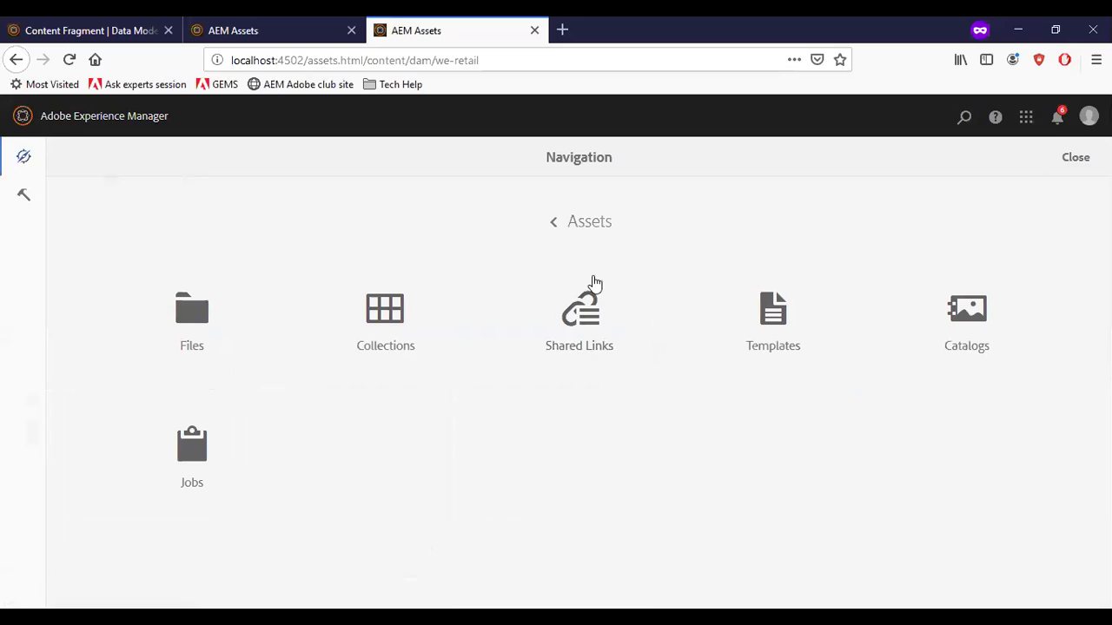
{"action": "left_click", "coordinate": [553, 226]}
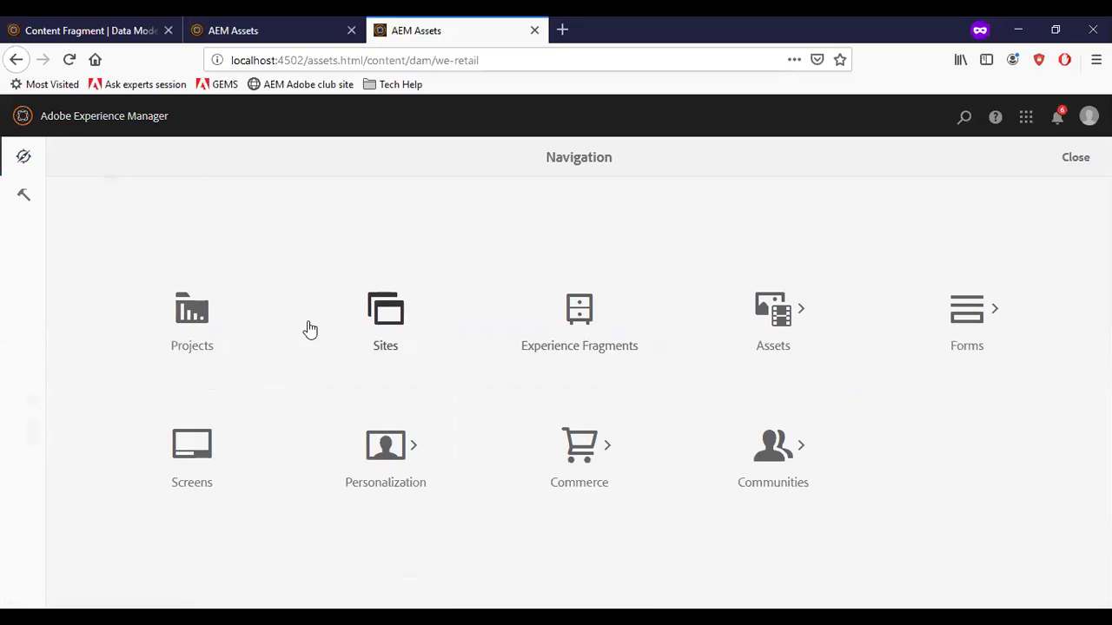
{"action": "left_click", "coordinate": [392, 330]}
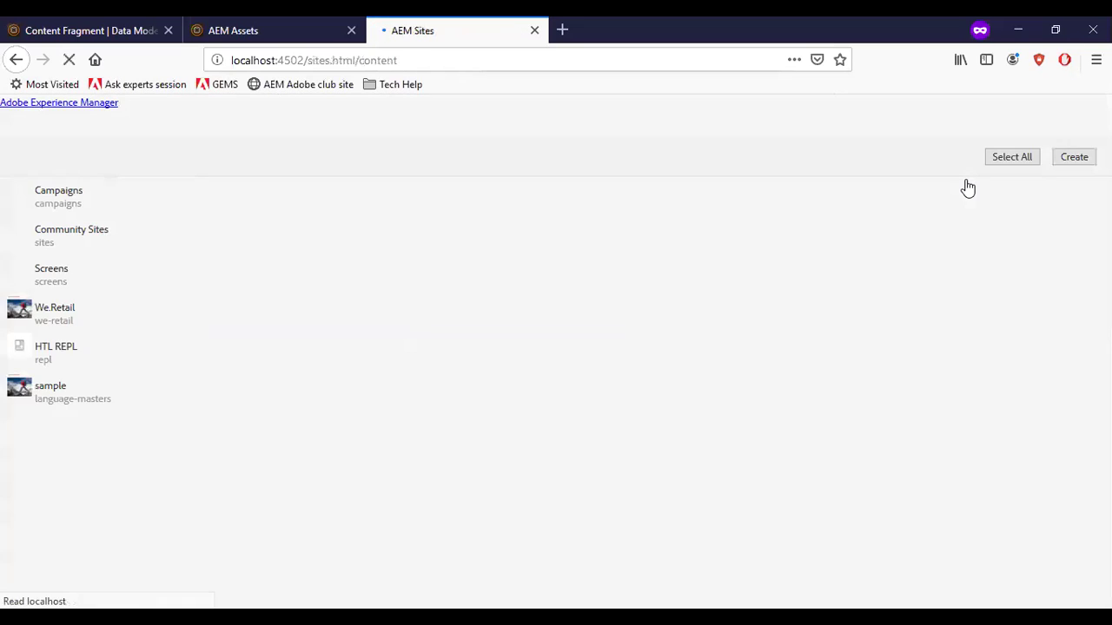
- Browse the site tree to We.Retail > United States > English, select the Men page and open it for editing
{"action": "left_click", "coordinate": [198, 402]}
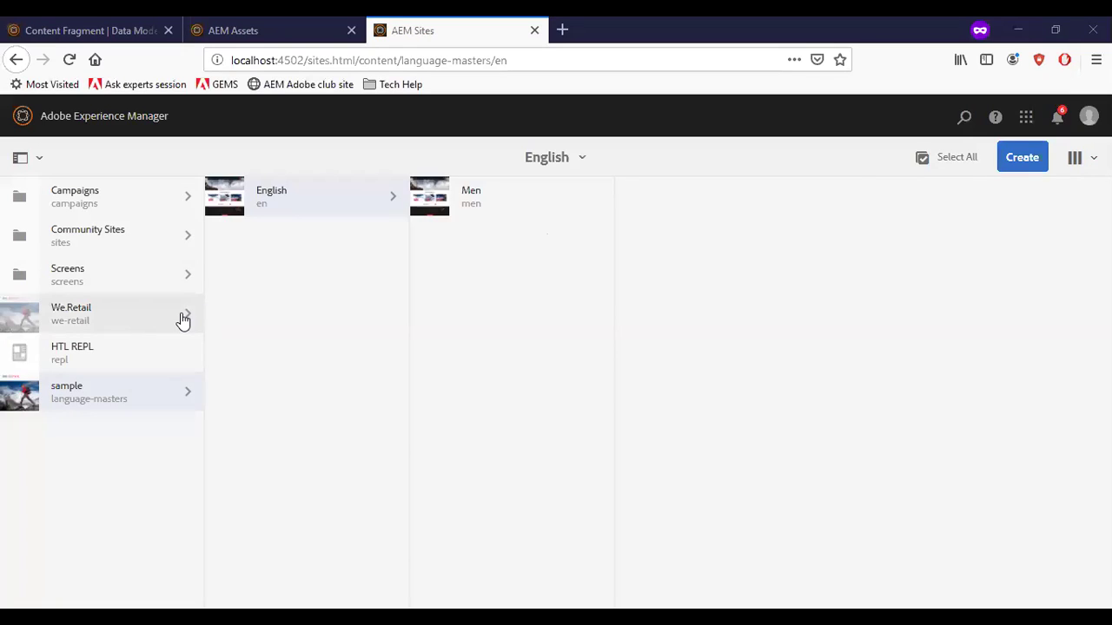
{"action": "double_click", "coordinate": [183, 321]}
{"action": "left_click", "coordinate": [392, 242]}
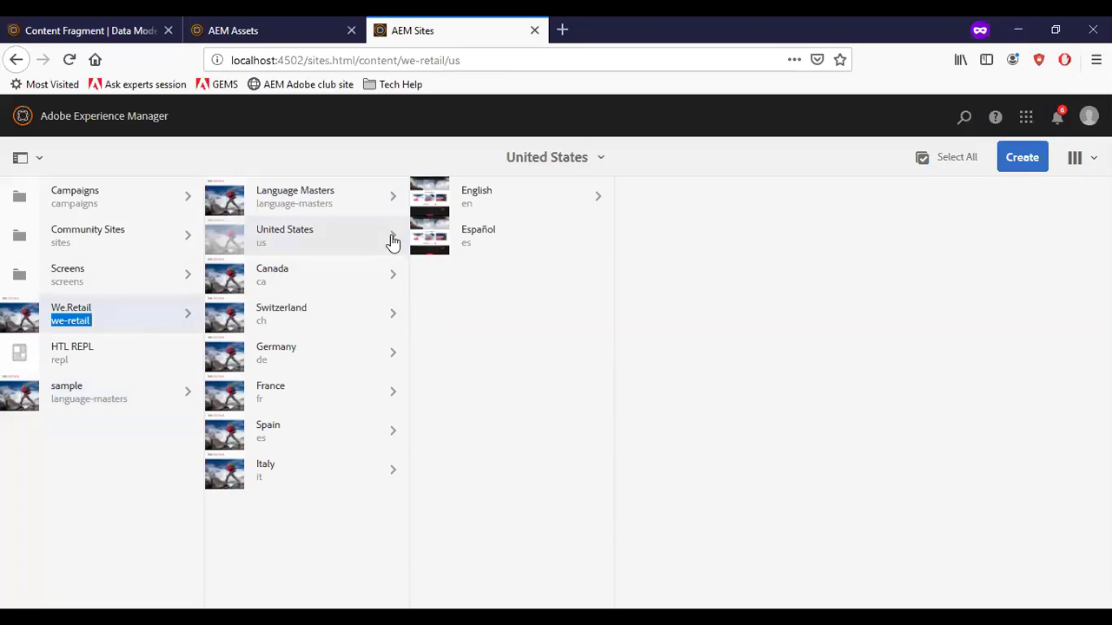
{"action": "left_click", "coordinate": [601, 202]}
{"action": "left_click", "coordinate": [802, 237]}
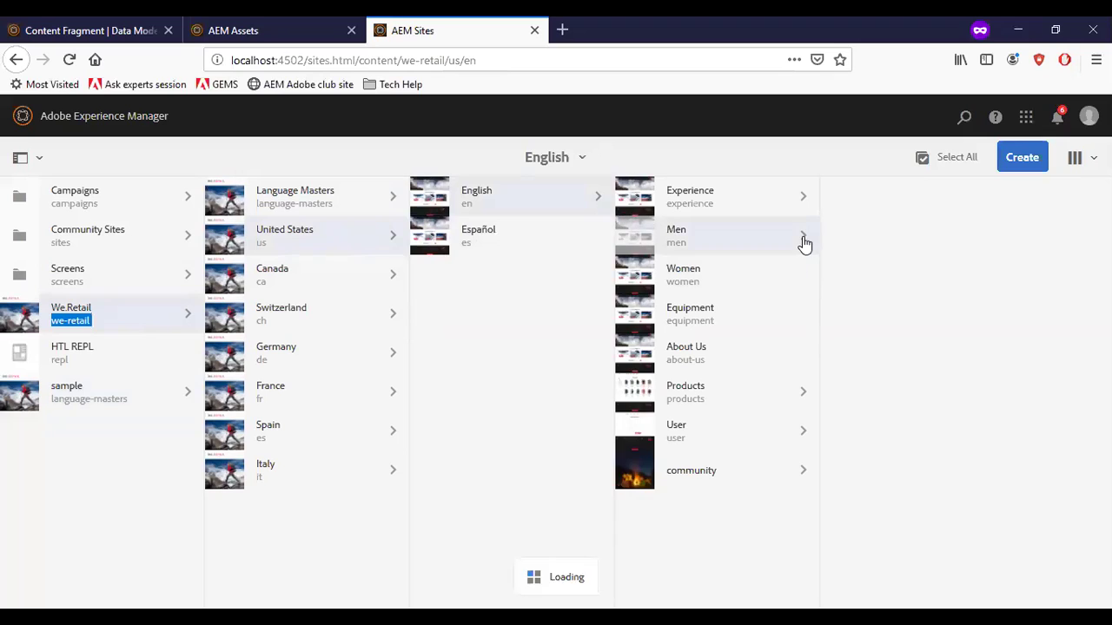
{"action": "left_click", "coordinate": [635, 247]}
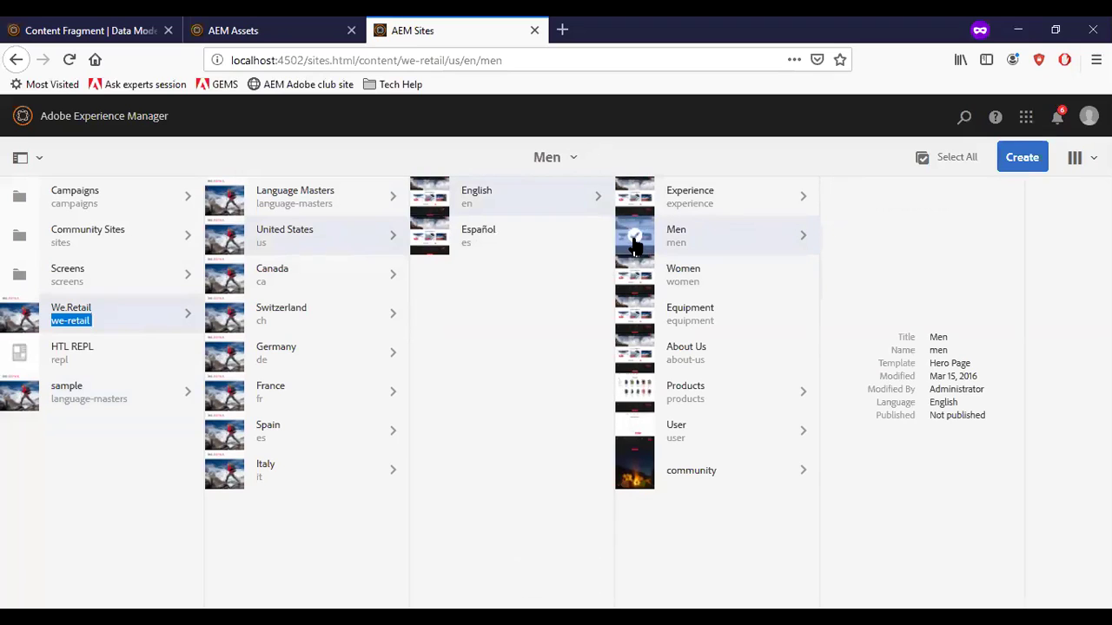
{"action": "left_click", "coordinate": [130, 120]}
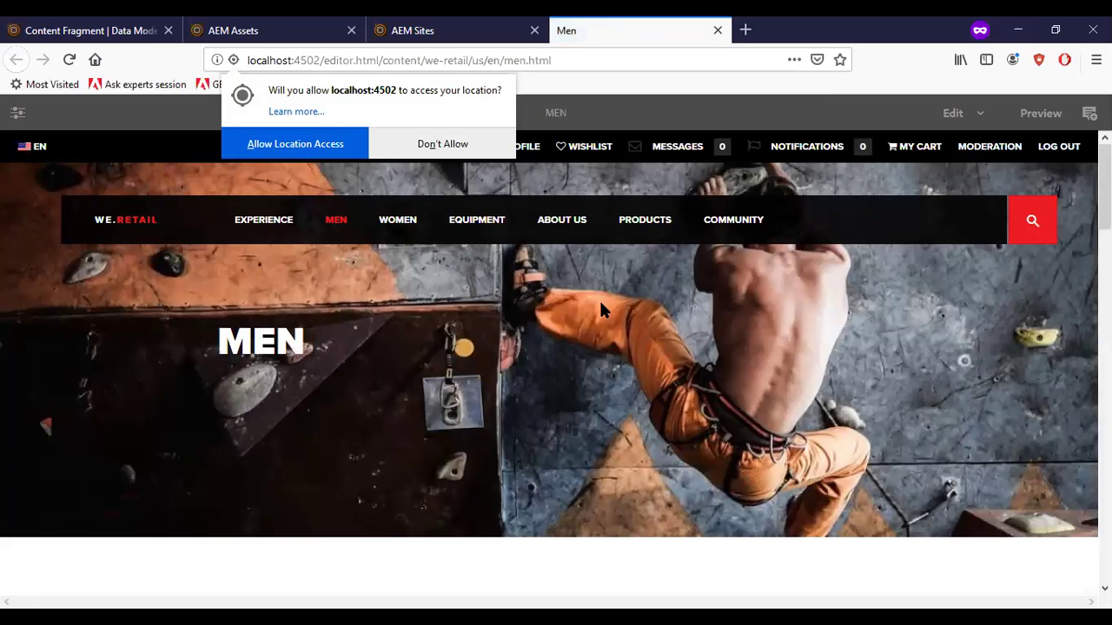
- Insert a Content Fragment component in the empty drop area below the article teasers of the Men page
{"action": "scroll", "coordinate": [600, 304], "scroll_direction": "down", "scroll_amount": 3}
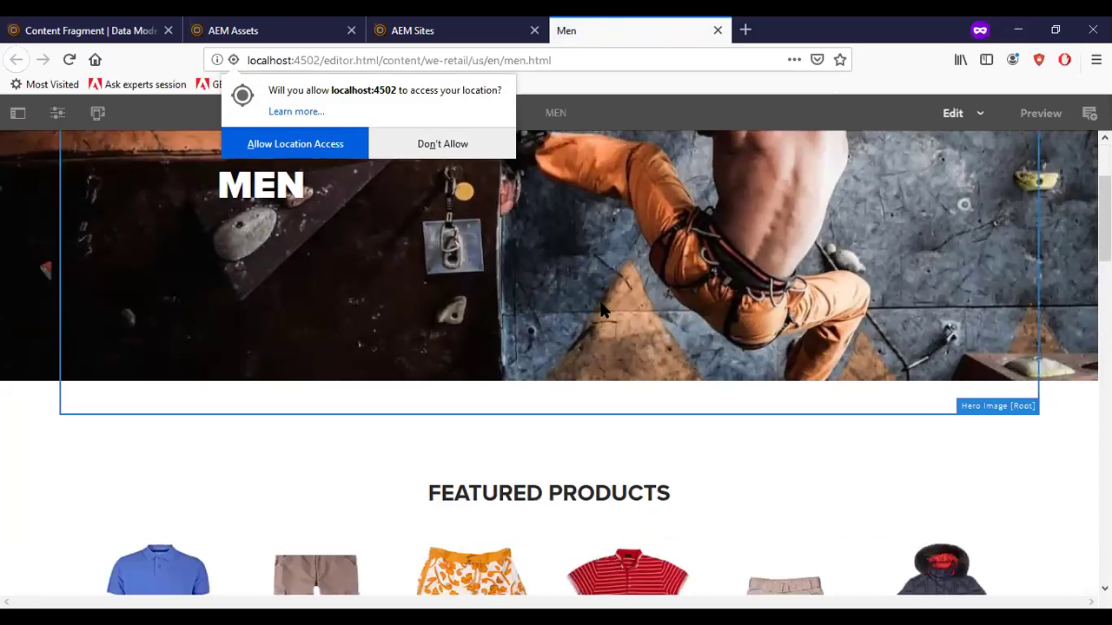
{"action": "scroll", "coordinate": [841, 290], "scroll_direction": "down", "scroll_amount": 15}
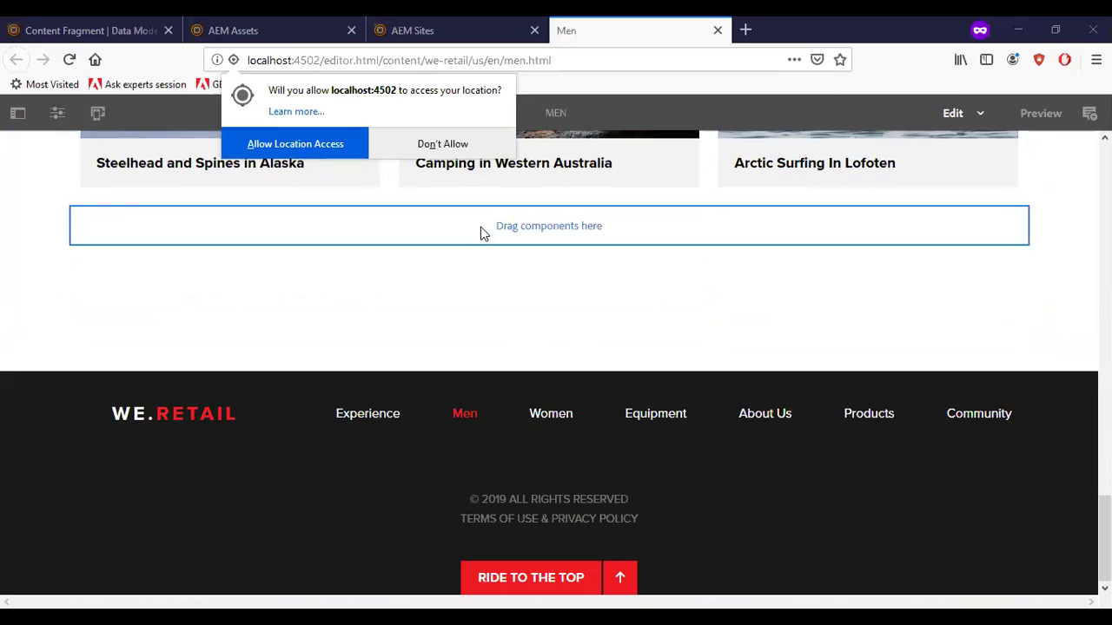
{"action": "double_click", "coordinate": [102, 213]}
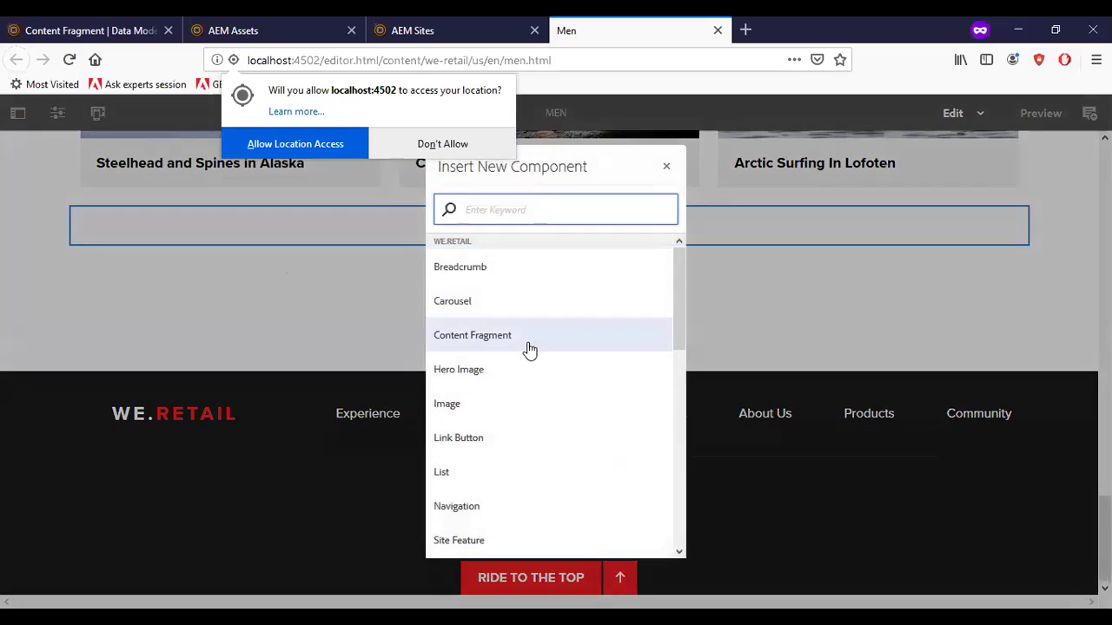
{"action": "left_click", "coordinate": [529, 349]}
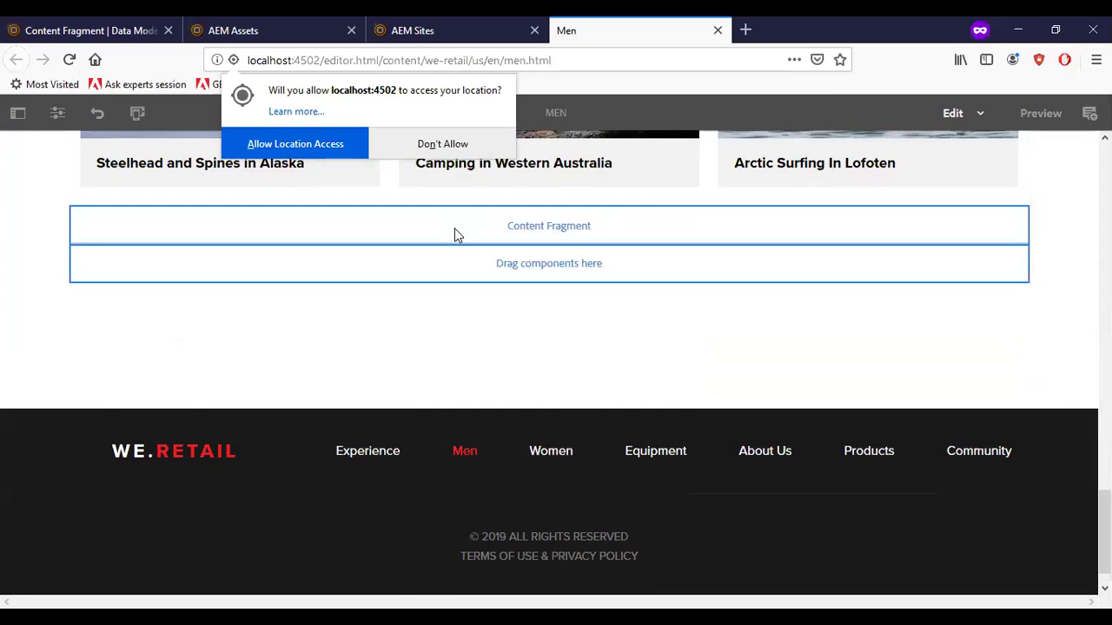
- Configure the new Content Fragment component to use my-cf-sample from the we-retail folder
{"action": "left_click", "coordinate": [454, 228]}
{"action": "left_click", "coordinate": [90, 186]}
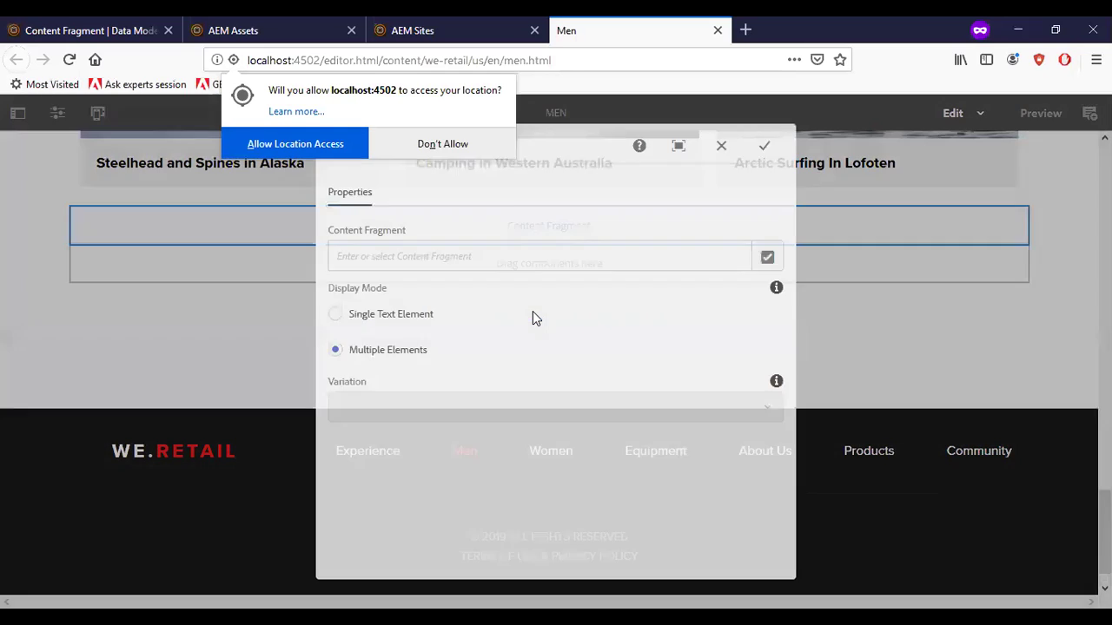
{"action": "left_click", "coordinate": [767, 258]}
{"action": "scroll", "coordinate": [226, 408], "scroll_direction": "down", "scroll_amount": 1}
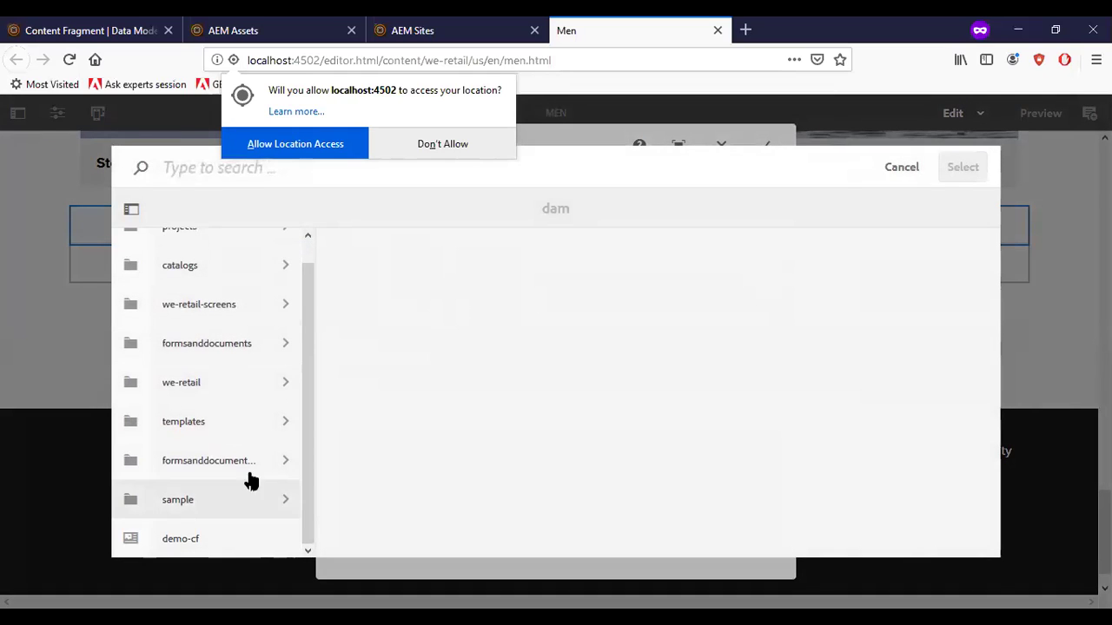
{"action": "scroll", "coordinate": [261, 434], "scroll_direction": "up", "scroll_amount": 1}
{"action": "left_click", "coordinate": [287, 410]}
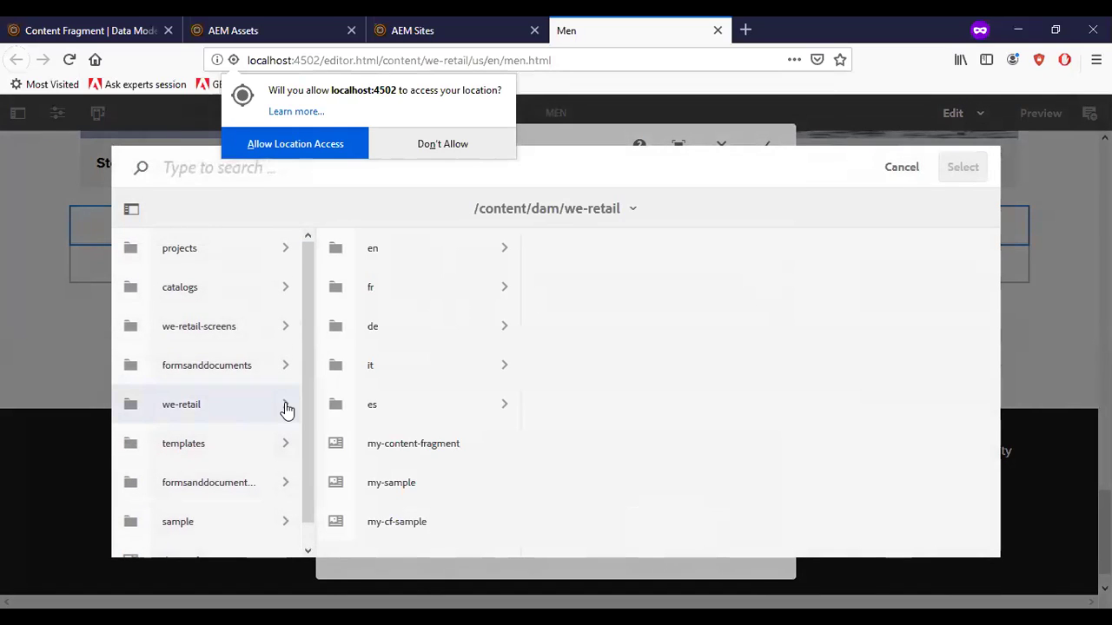
{"action": "left_click", "coordinate": [336, 521]}
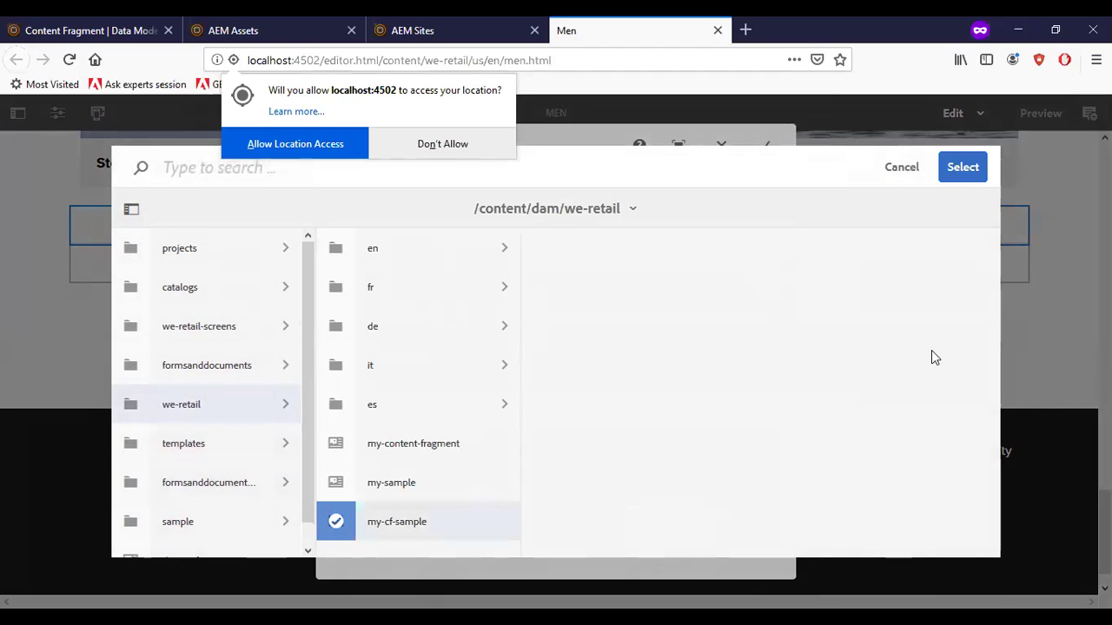
{"action": "left_click", "coordinate": [961, 180]}
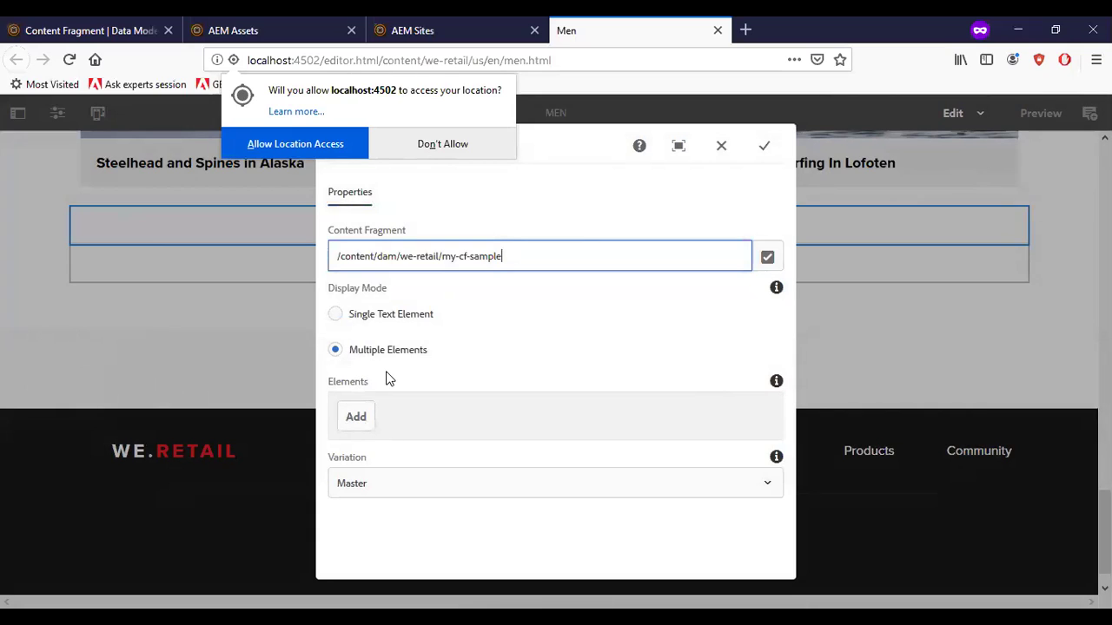
- Add the Title and Description elements to the component's displayed elements
{"action": "left_click", "coordinate": [357, 423]}
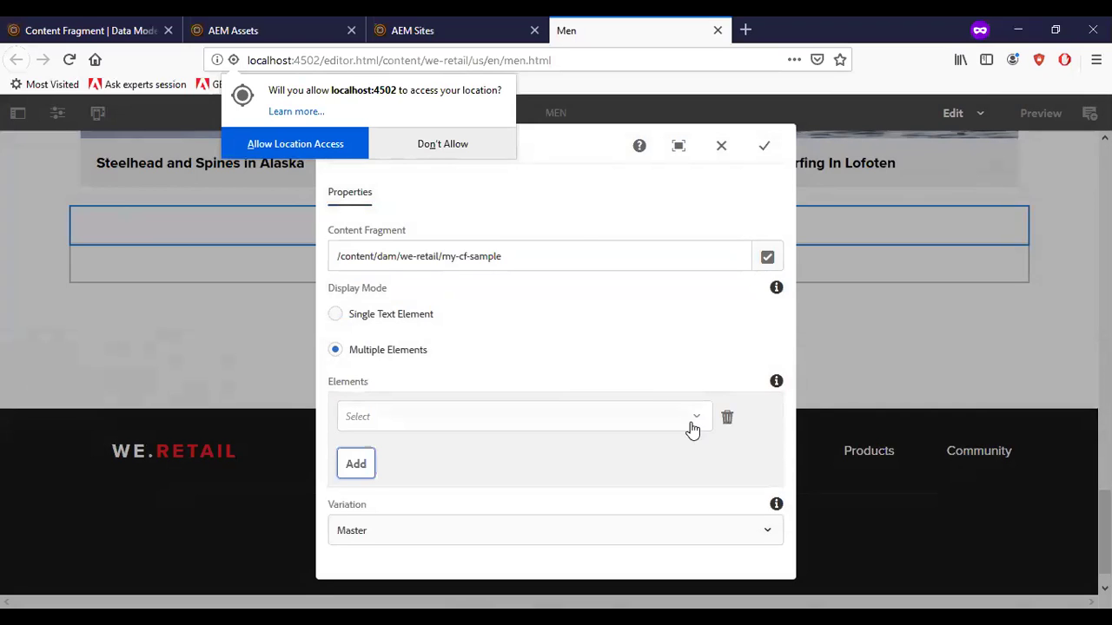
{"action": "left_click", "coordinate": [692, 419]}
{"action": "left_click", "coordinate": [487, 444]}
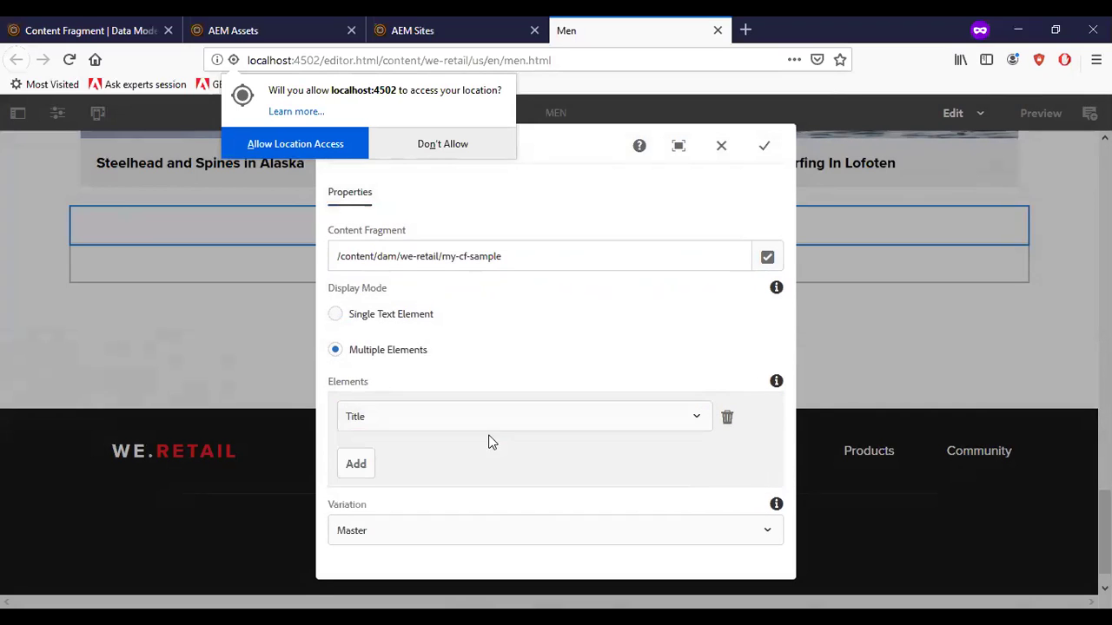
{"action": "left_click", "coordinate": [365, 469]}
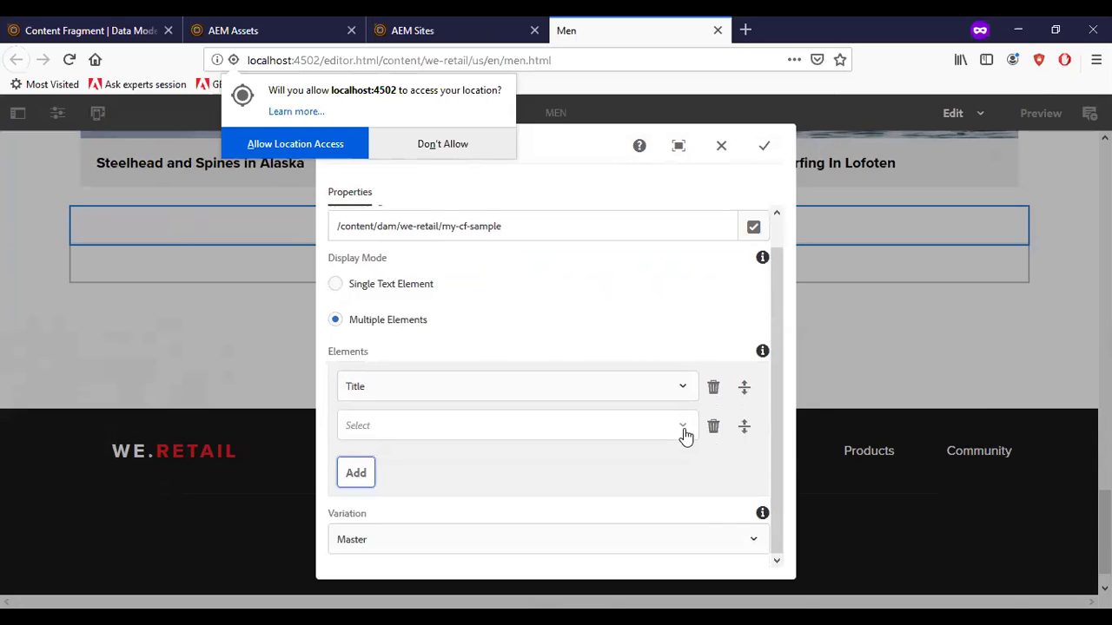
{"action": "left_click", "coordinate": [686, 434]}
{"action": "left_click", "coordinate": [460, 491]}
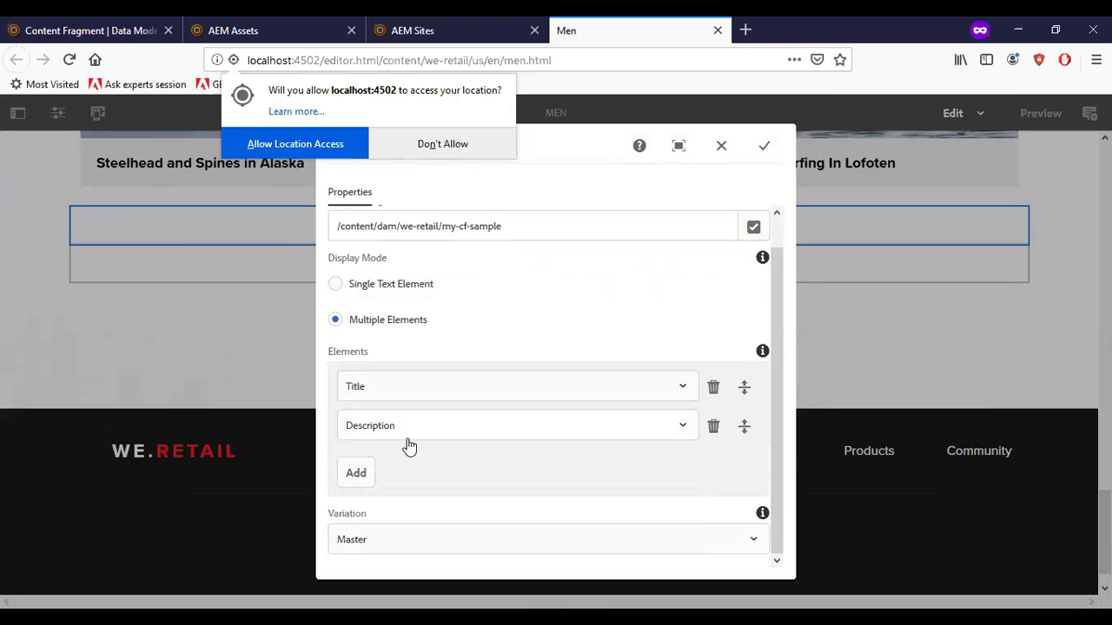
- Add the Date and List elements, review the component's settings and apply them
{"action": "left_click", "coordinate": [365, 479]}
{"action": "left_click", "coordinate": [683, 466]}
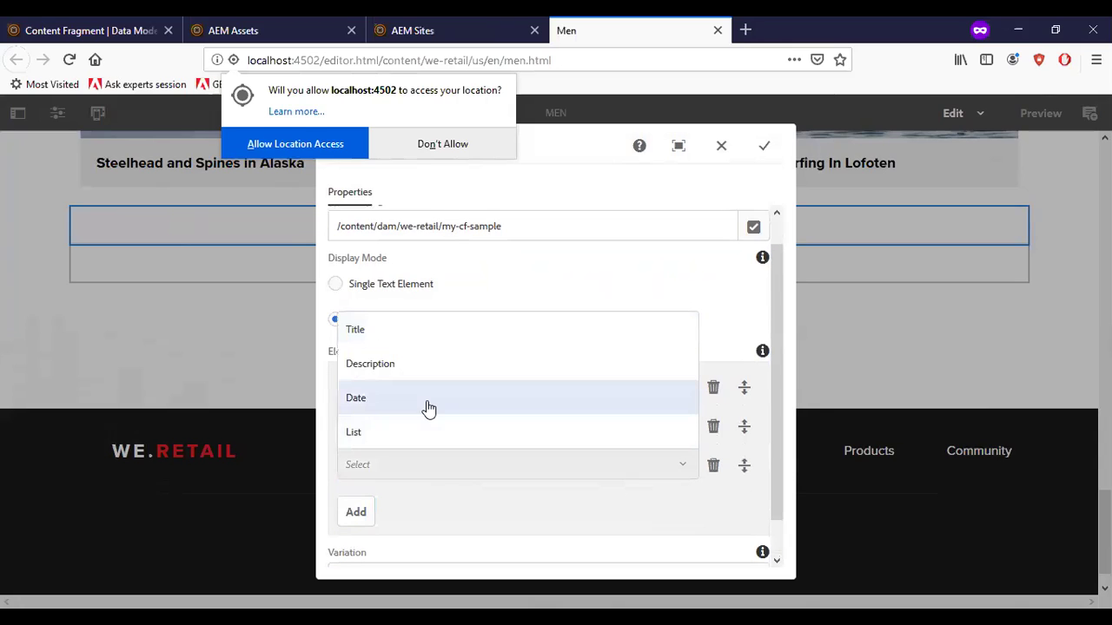
{"action": "left_click", "coordinate": [428, 406]}
{"action": "left_click", "coordinate": [349, 517]}
{"action": "left_click", "coordinate": [463, 512]}
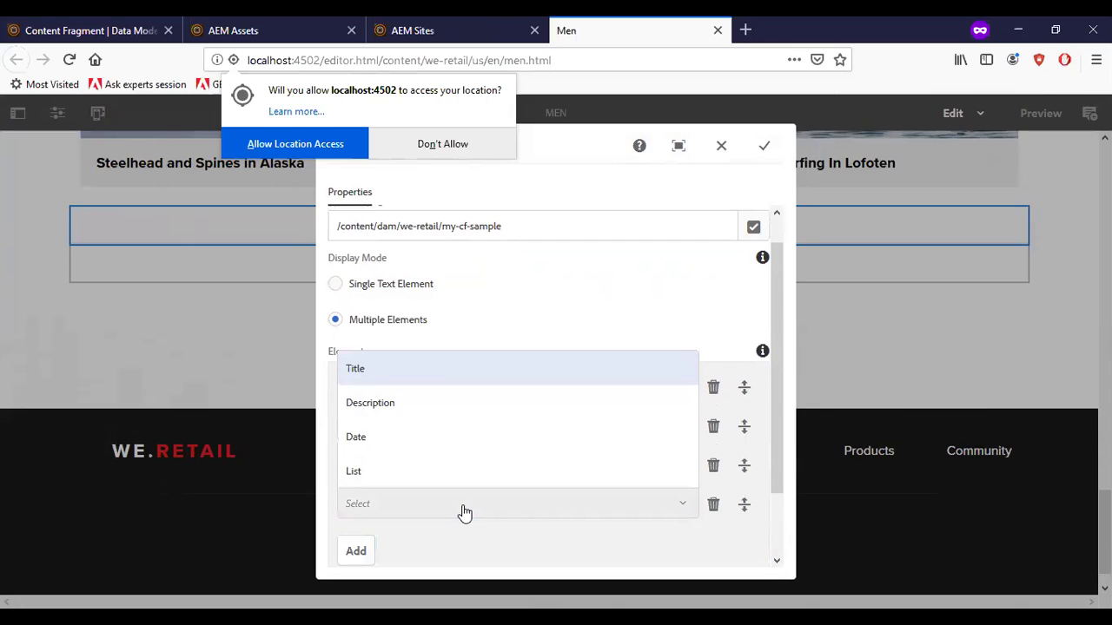
{"action": "left_click", "coordinate": [429, 474]}
{"action": "scroll", "coordinate": [521, 423], "scroll_direction": "down", "scroll_amount": 2}
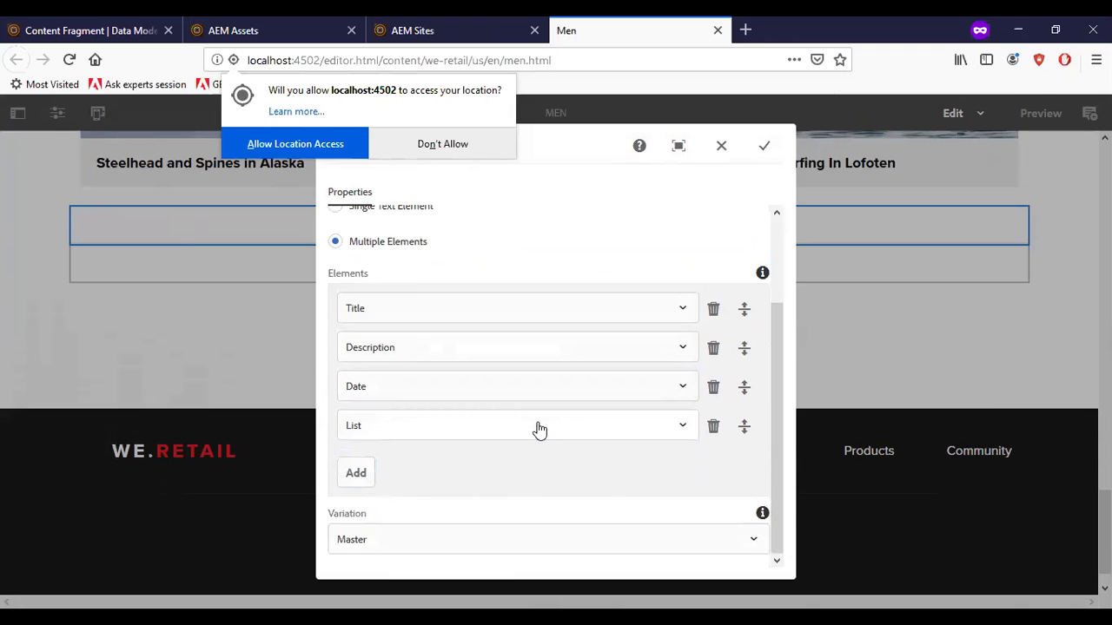
{"action": "scroll", "coordinate": [536, 429], "scroll_direction": "up", "scroll_amount": 2}
{"action": "scroll", "coordinate": [535, 432], "scroll_direction": "down", "scroll_amount": 2}
{"action": "scroll", "coordinate": [647, 397], "scroll_direction": "up", "scroll_amount": 2}
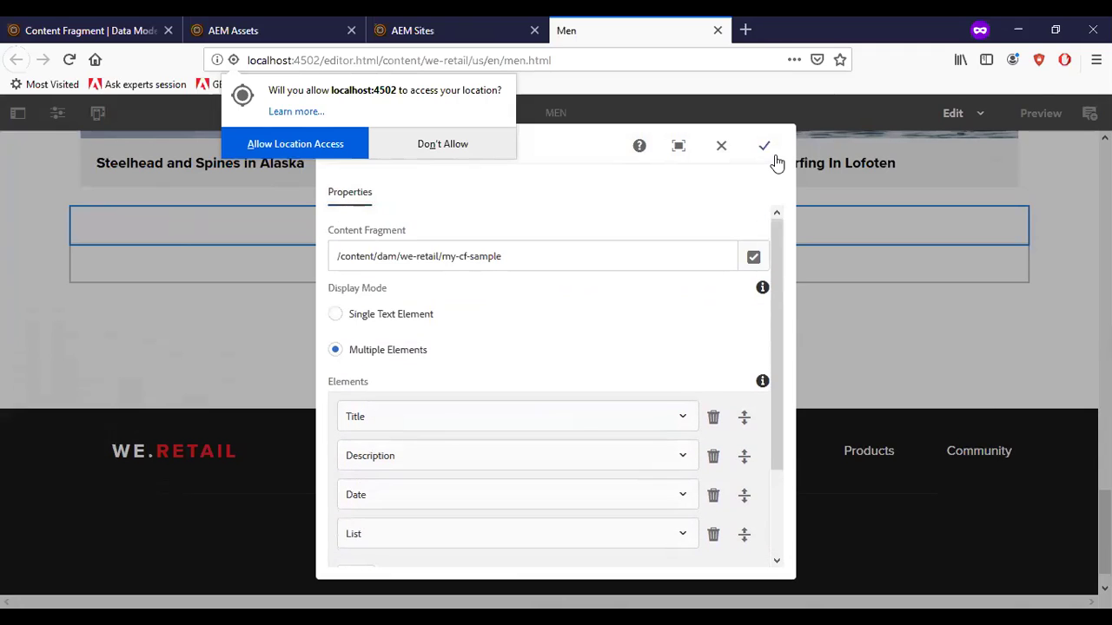
{"action": "left_click", "coordinate": [765, 146]}
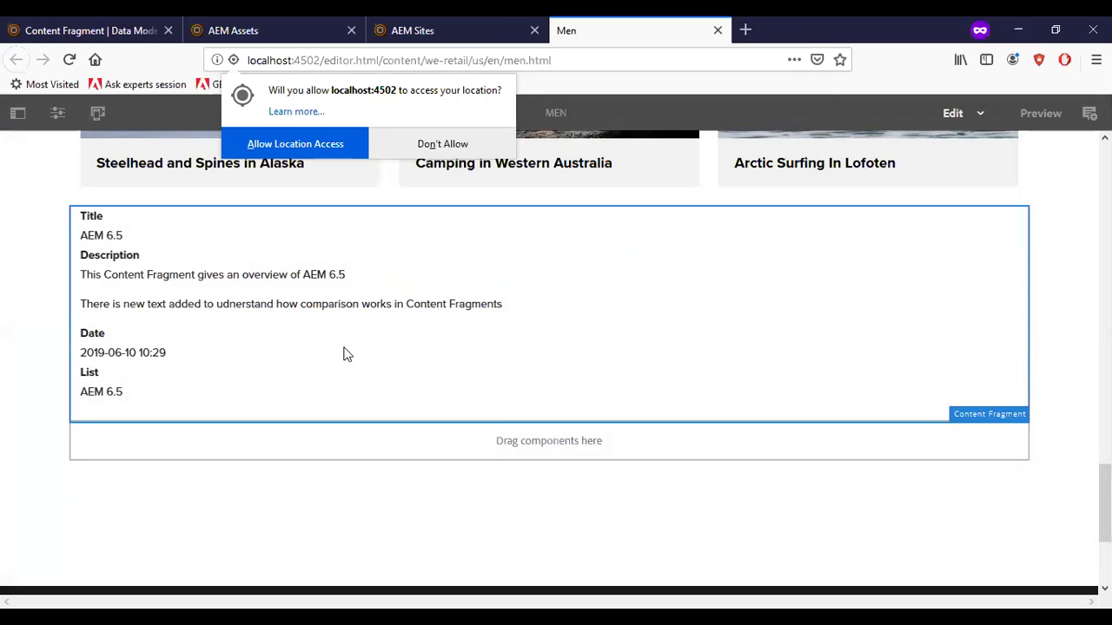
- Insert a second Content Fragment component in the drop area directly below the first one
{"action": "left_click", "coordinate": [314, 433]}
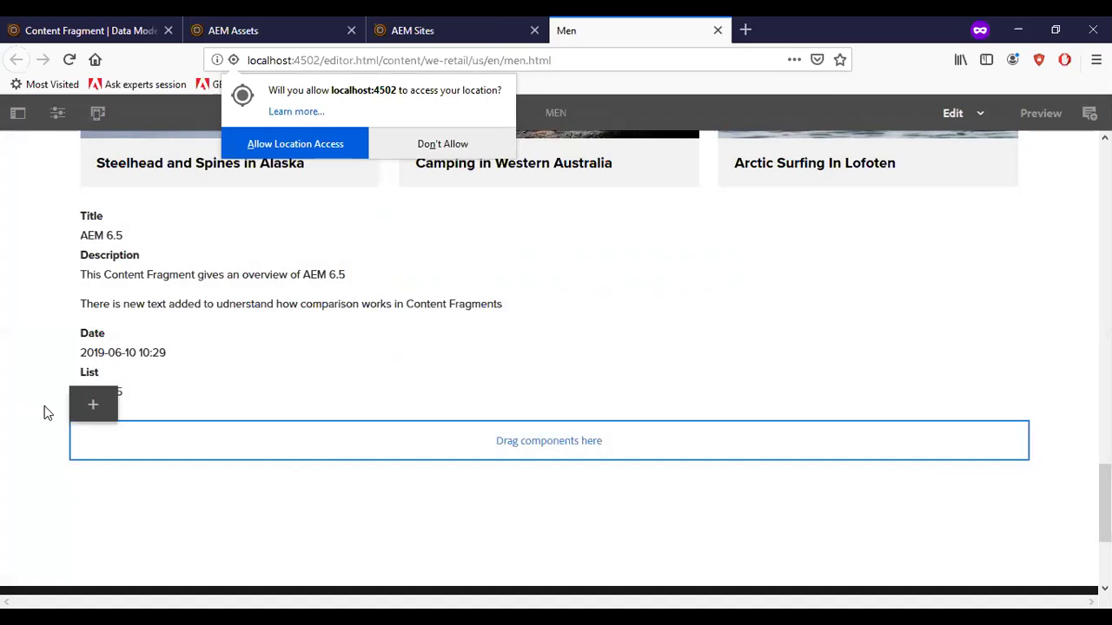
{"action": "left_click", "coordinate": [96, 408]}
{"action": "left_click", "coordinate": [517, 348]}
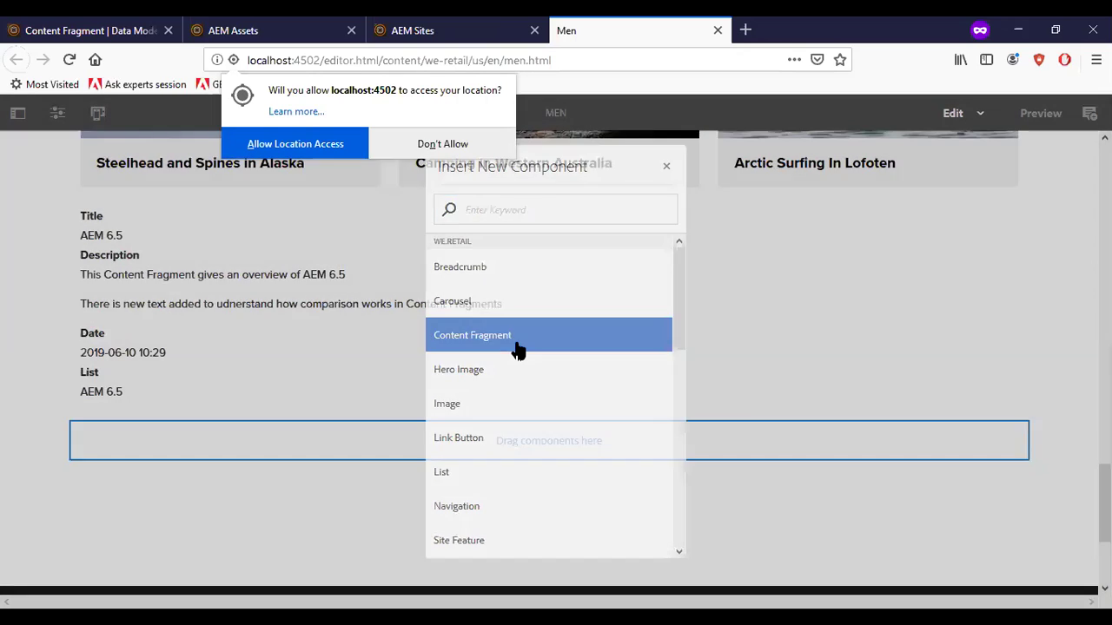
- Configure the second Content Fragment component to use my-cf-sample from the we-retail folder
{"action": "left_click", "coordinate": [135, 447]}
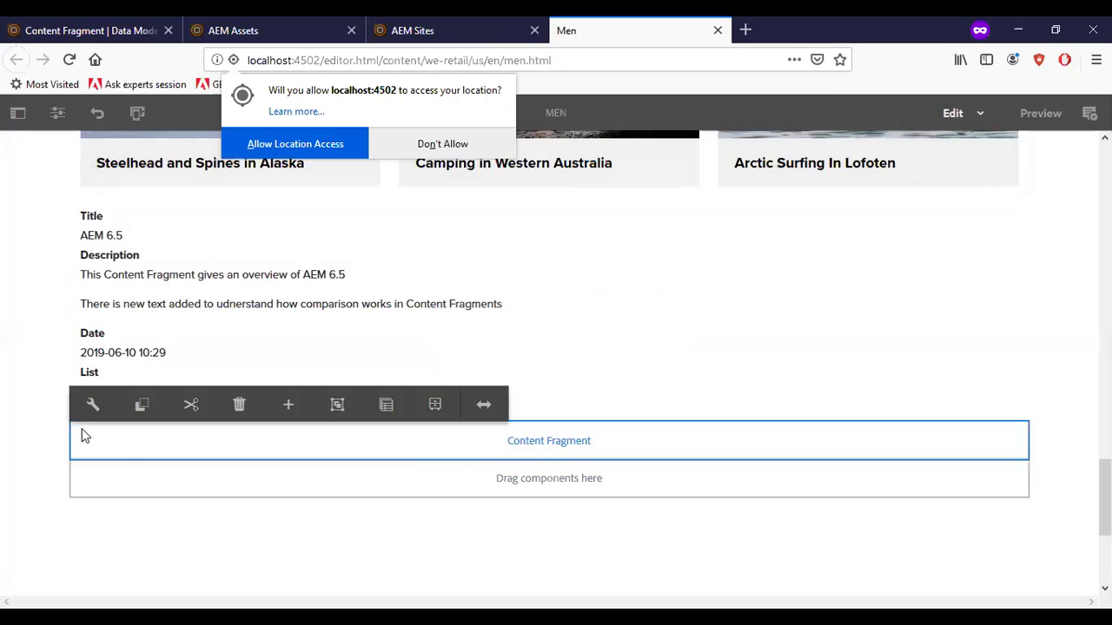
{"action": "left_click", "coordinate": [89, 408]}
{"action": "left_click", "coordinate": [767, 257]}
{"action": "scroll", "coordinate": [278, 488], "scroll_direction": "down", "scroll_amount": 1}
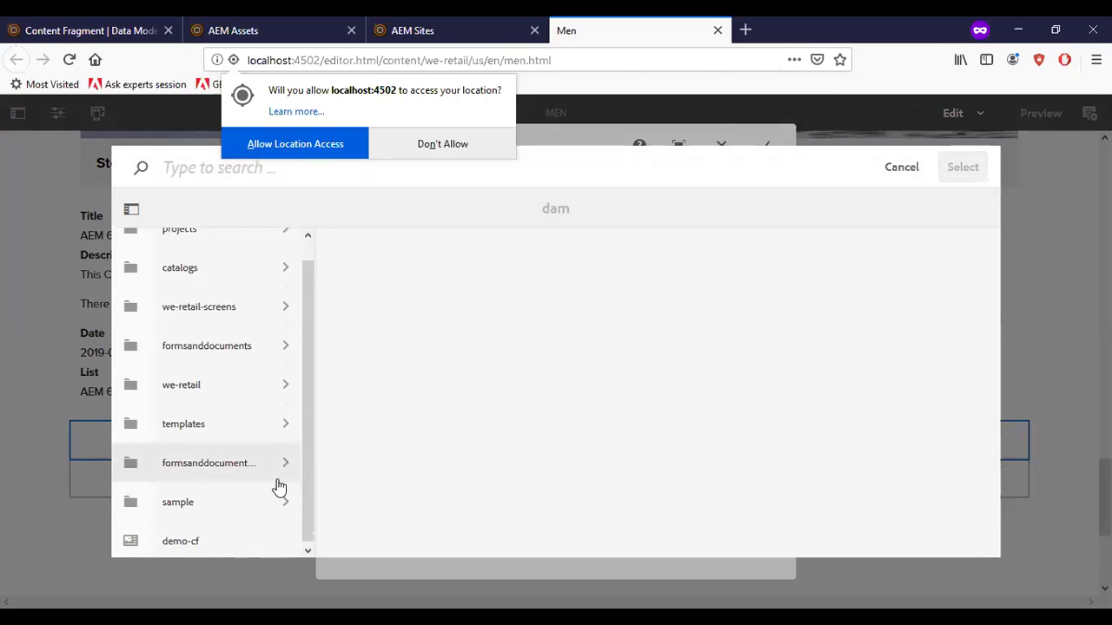
{"action": "left_click", "coordinate": [280, 391]}
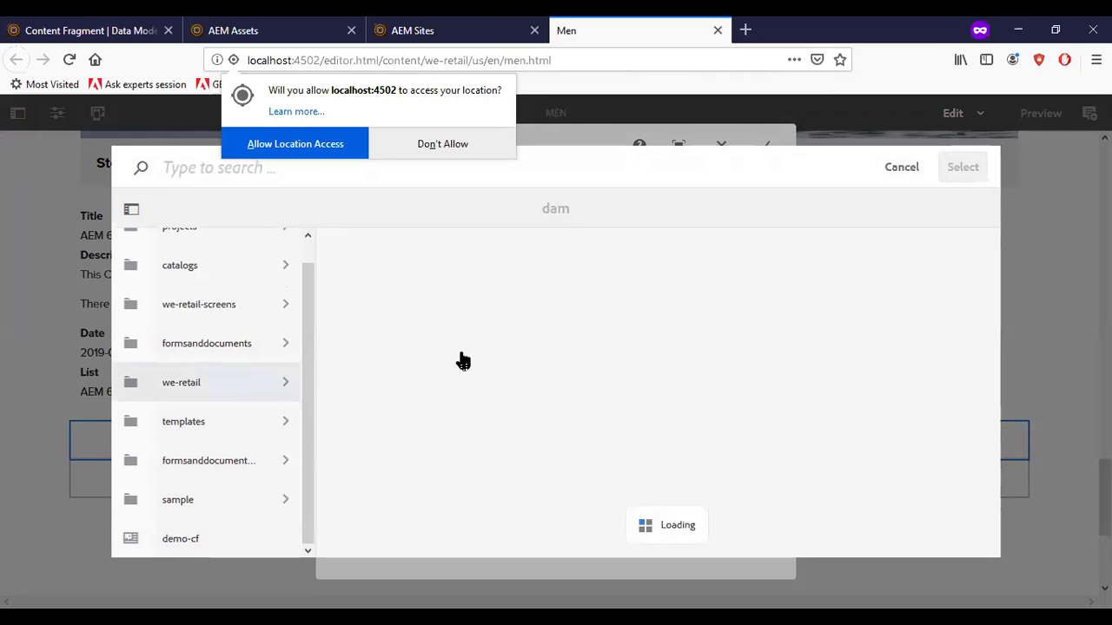
{"action": "left_click", "coordinate": [337, 527]}
{"action": "left_click", "coordinate": [966, 168]}
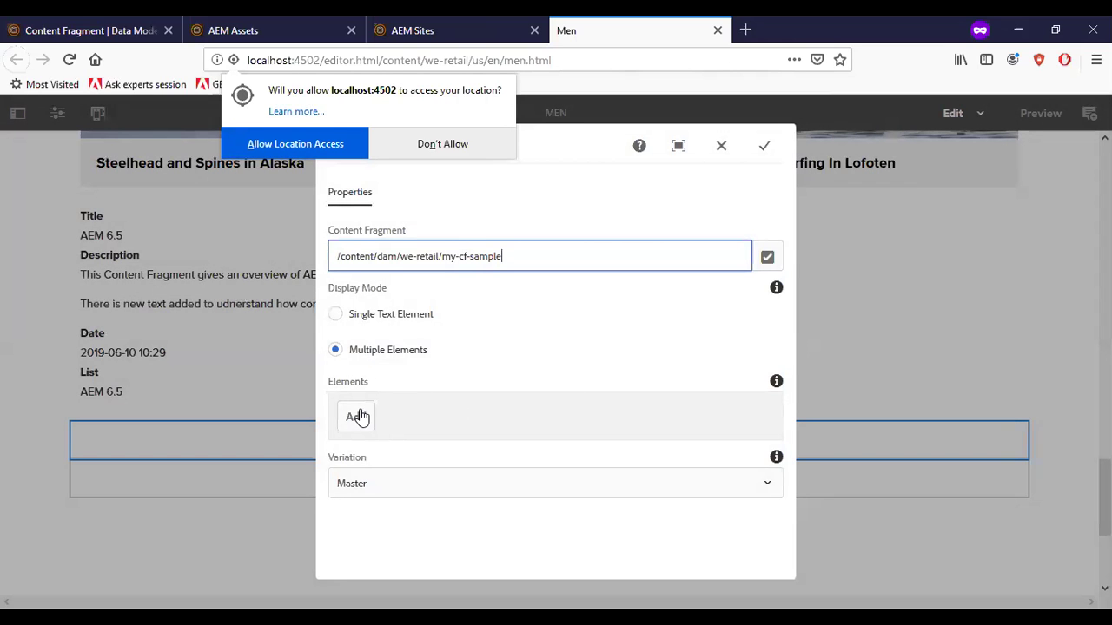
- Keep the second component's display mode on Multiple Elements and add the Title, Description and List elements
{"action": "left_click", "coordinate": [334, 314]}
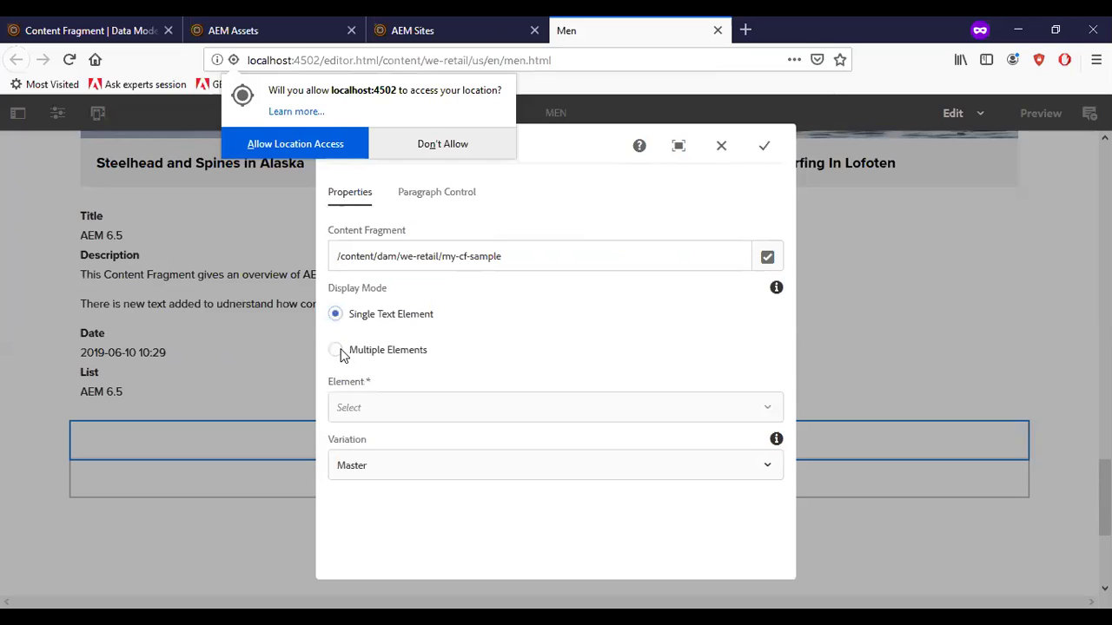
{"action": "left_click", "coordinate": [336, 350]}
{"action": "left_click", "coordinate": [355, 419]}
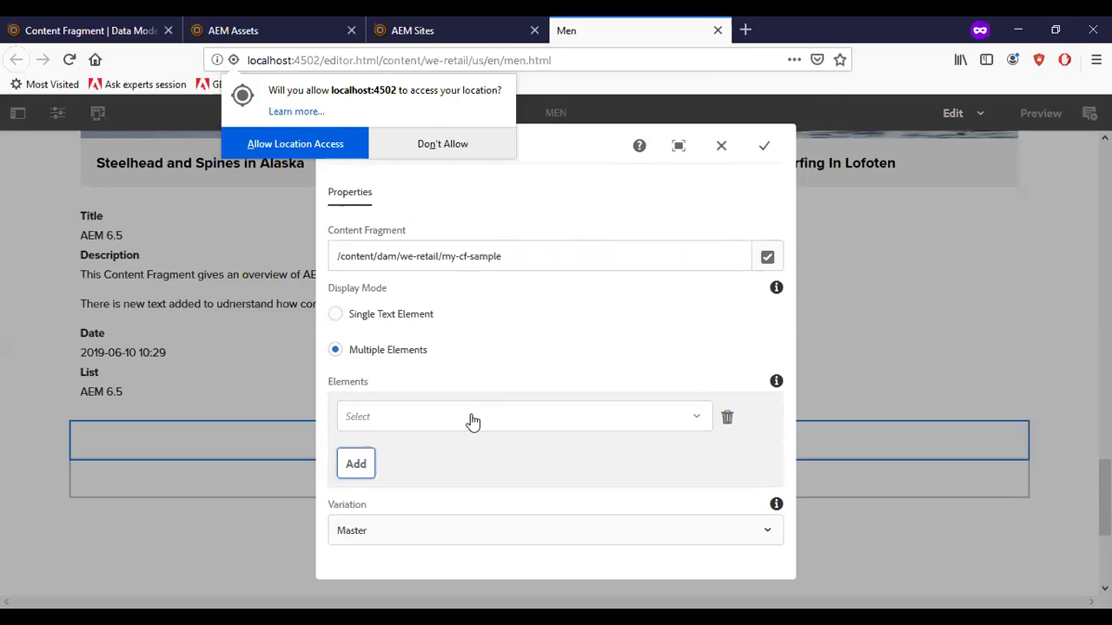
{"action": "left_click", "coordinate": [472, 421]}
{"action": "left_click", "coordinate": [438, 449]}
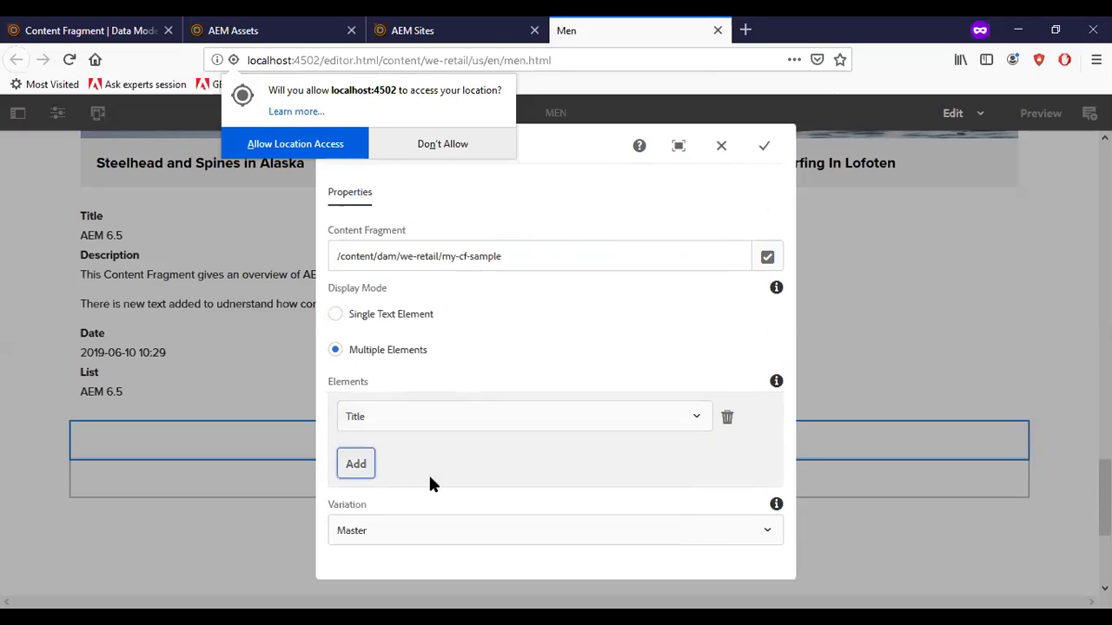
{"action": "left_click", "coordinate": [435, 455]}
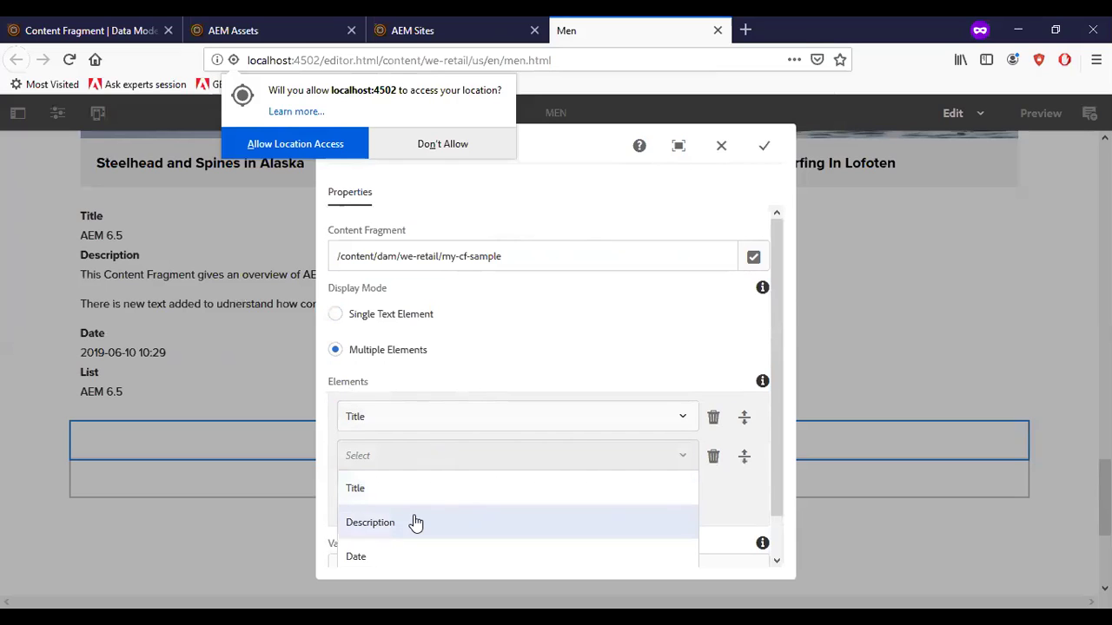
{"action": "left_click", "coordinate": [416, 522]}
{"action": "left_click", "coordinate": [356, 510]}
{"action": "scroll", "coordinate": [453, 389], "scroll_direction": "down", "scroll_amount": 2}
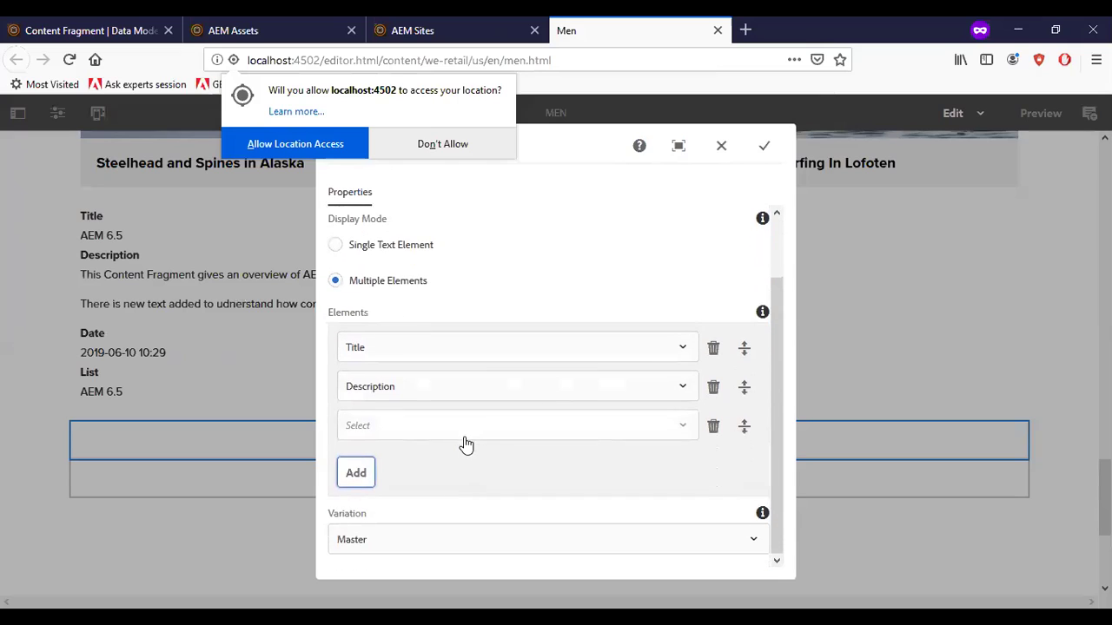
{"action": "left_click", "coordinate": [465, 426]}
{"action": "scroll", "coordinate": [412, 554], "scroll_direction": "down", "scroll_amount": 1}
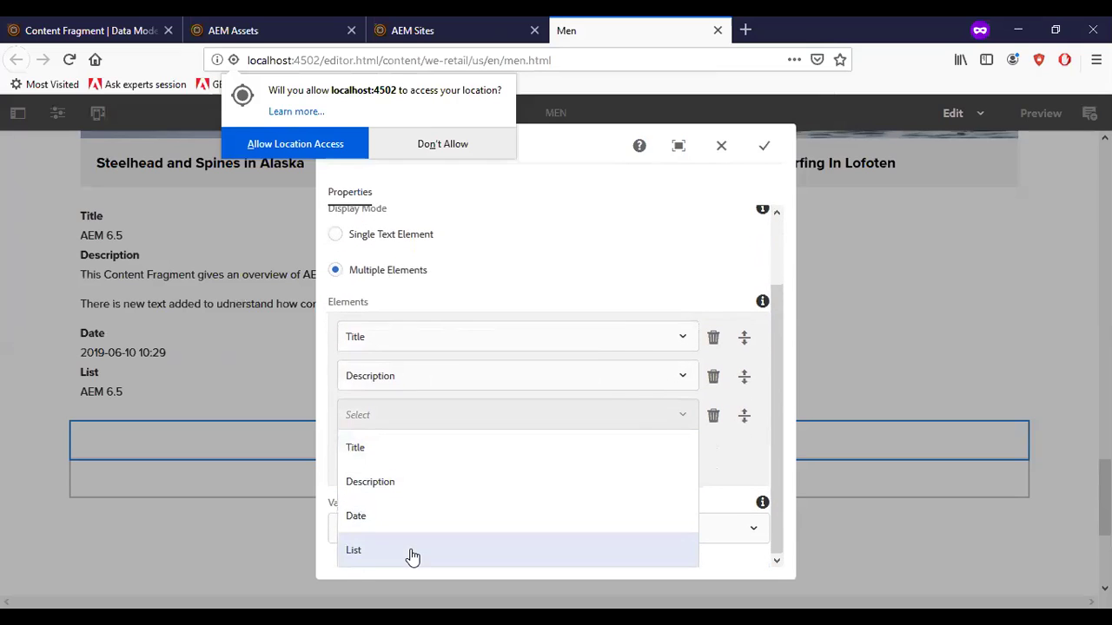
{"action": "left_click", "coordinate": [412, 553]}
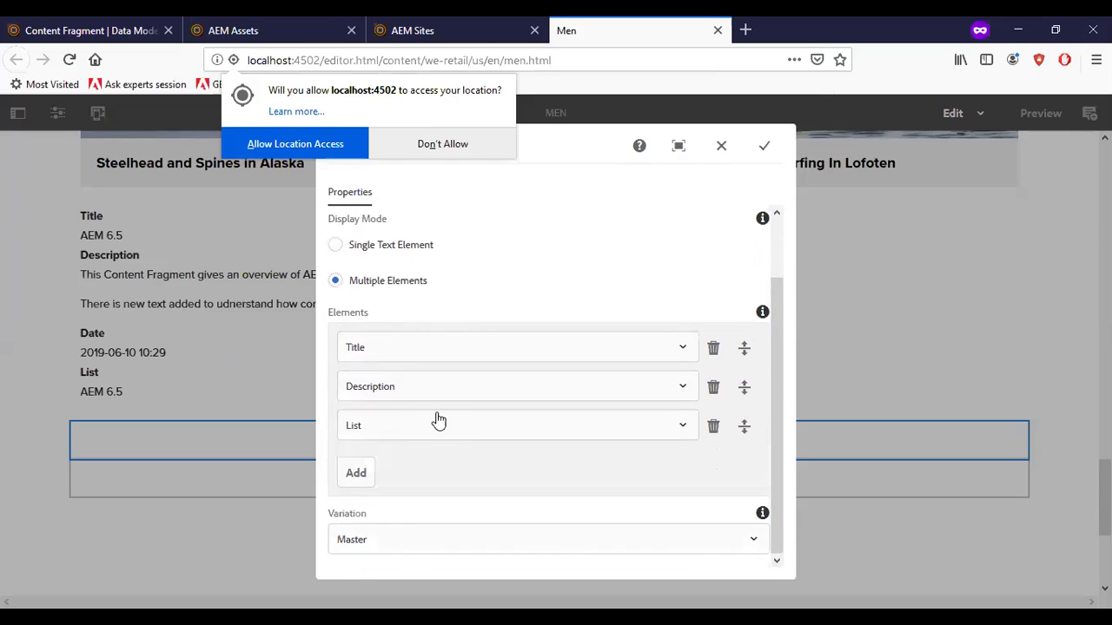
- Set the second component's variation to AEM 6.4 and apply its settings
{"action": "left_click", "coordinate": [406, 544]}
{"action": "left_click", "coordinate": [416, 476]}
{"action": "left_click", "coordinate": [755, 161]}
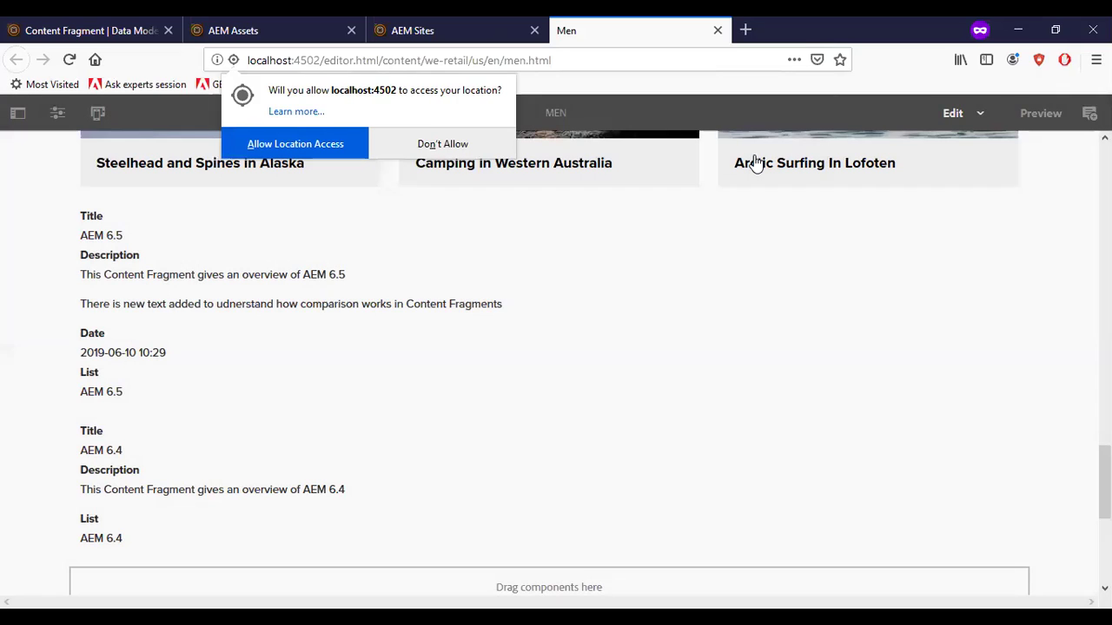
- Insert a third Content Fragment component in the drop area below the AEM 6.4 fragment
{"action": "scroll", "coordinate": [555, 379], "scroll_direction": "down", "scroll_amount": 2}
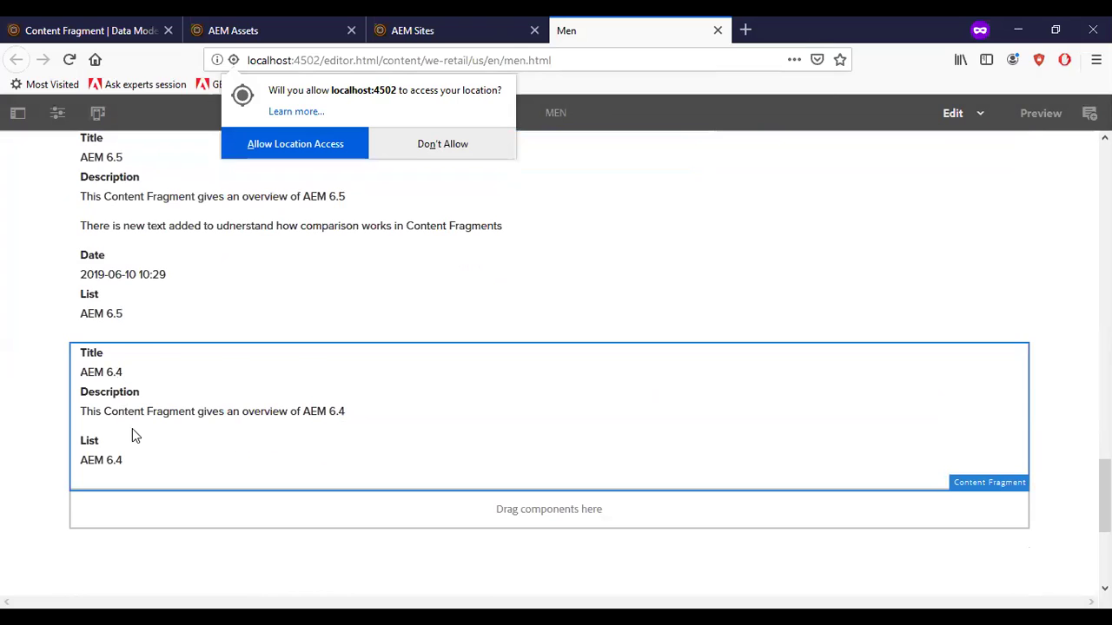
{"action": "double_click", "coordinate": [187, 514]}
{"action": "left_click", "coordinate": [484, 339]}
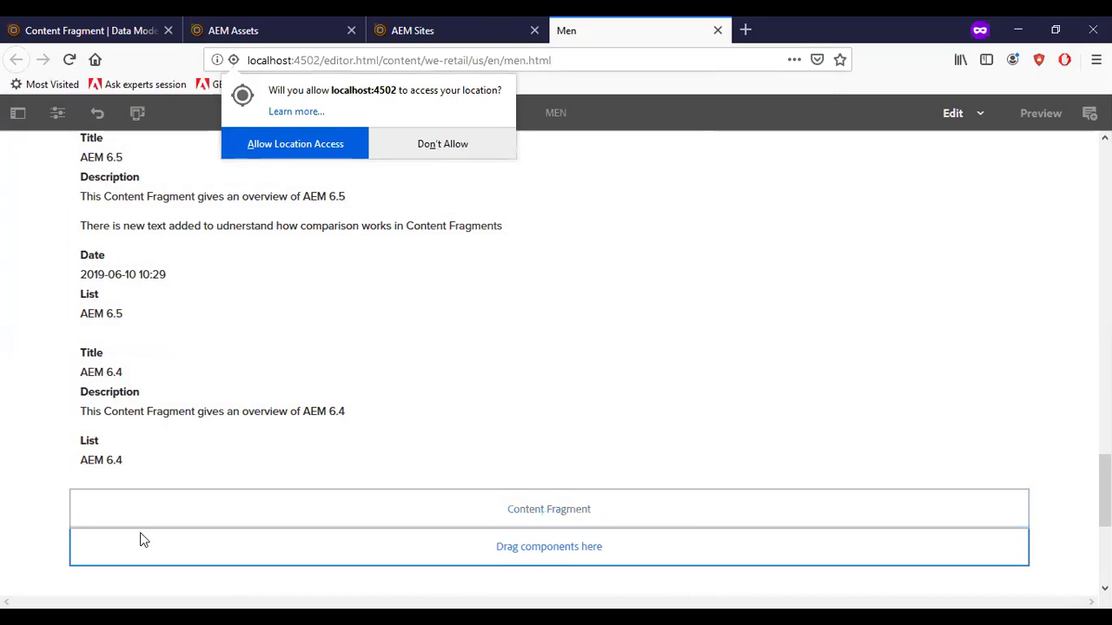
- Configure the third Content Fragment component to use my-cf-sample from the we-retail folder
{"action": "left_click", "coordinate": [148, 517]}
{"action": "left_click", "coordinate": [93, 472]}
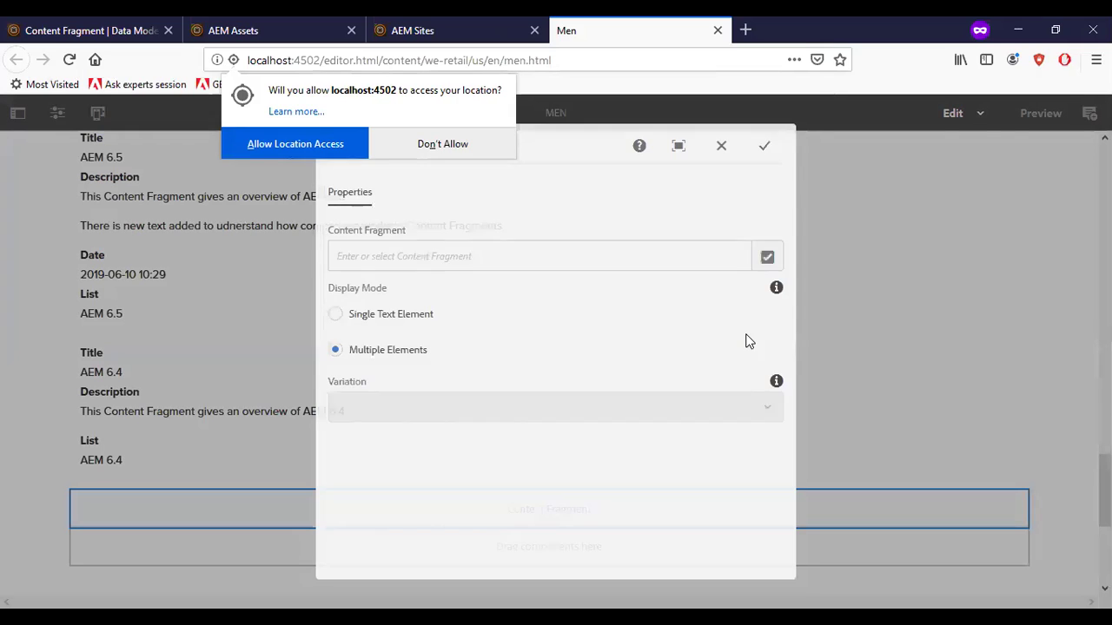
{"action": "left_click", "coordinate": [770, 259]}
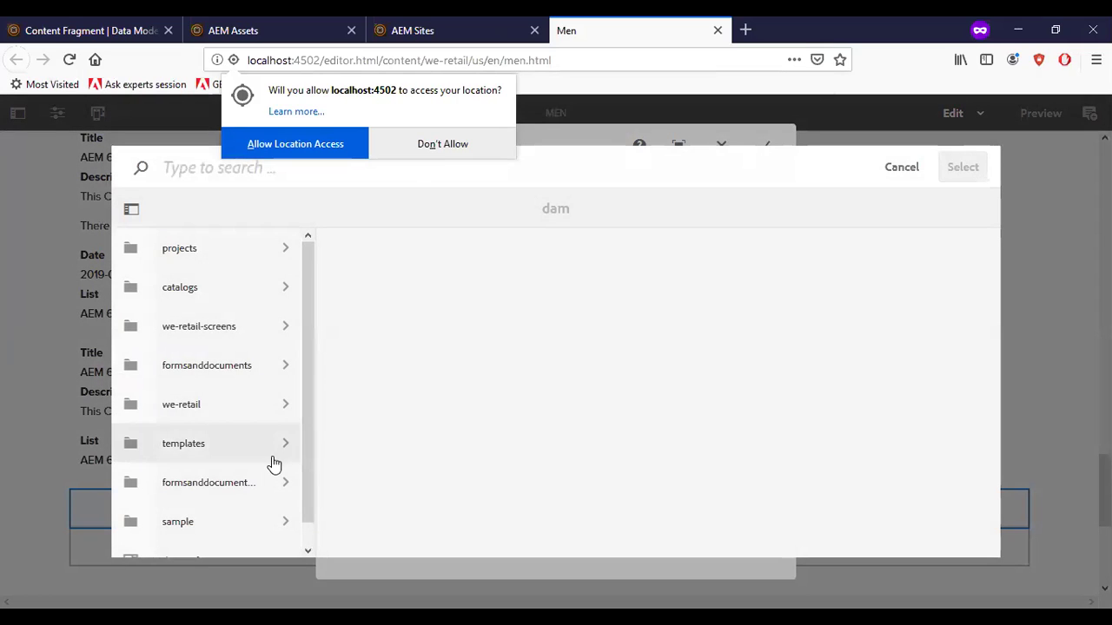
{"action": "scroll", "coordinate": [274, 482], "scroll_direction": "down", "scroll_amount": 1}
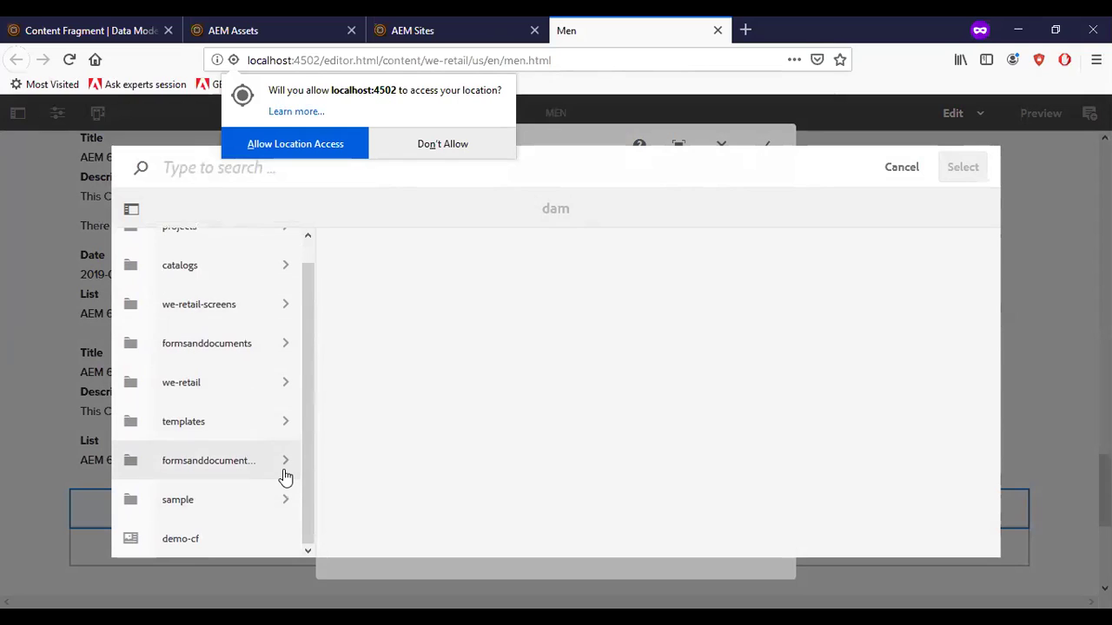
{"action": "left_click", "coordinate": [285, 387]}
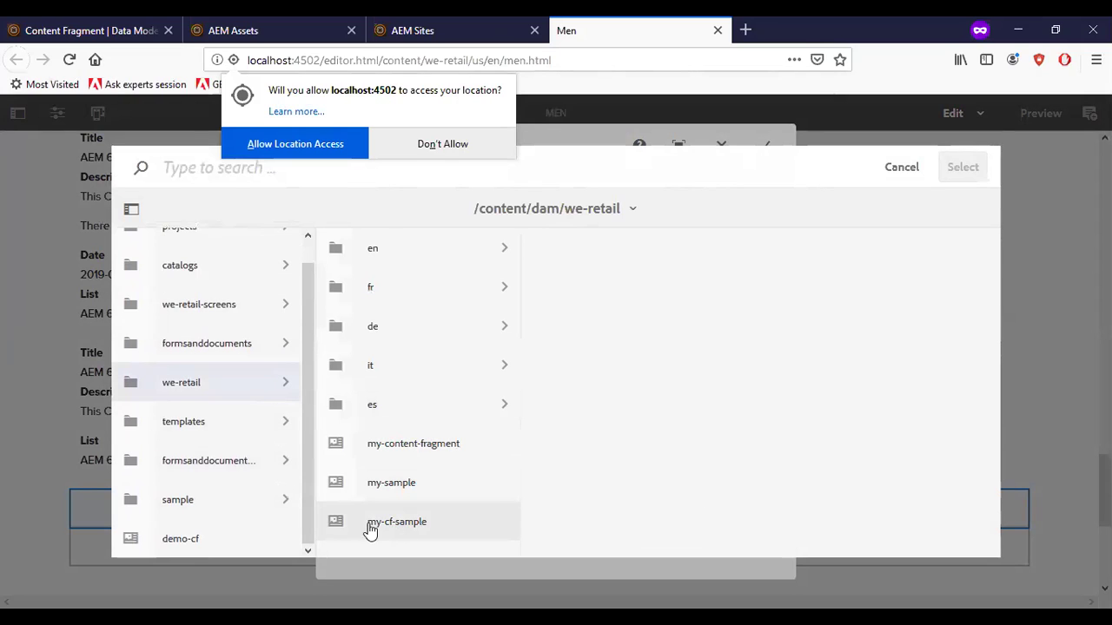
{"action": "left_click", "coordinate": [338, 522]}
{"action": "left_click", "coordinate": [961, 167]}
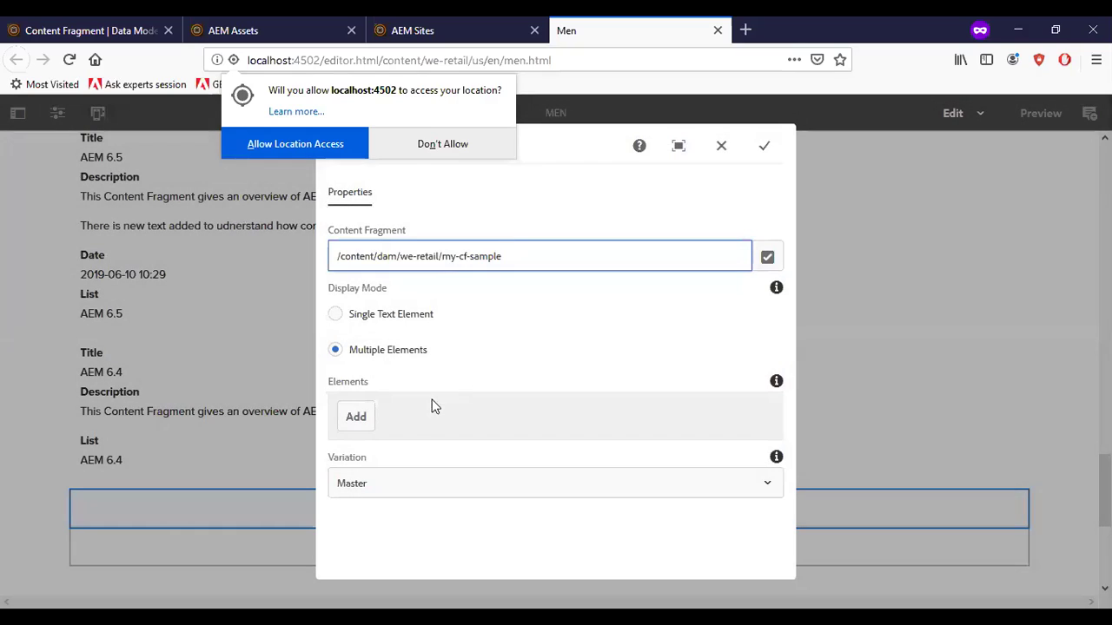
- Add the Title, Description and List elements to the third component's displayed elements
{"action": "left_click", "coordinate": [356, 417]}
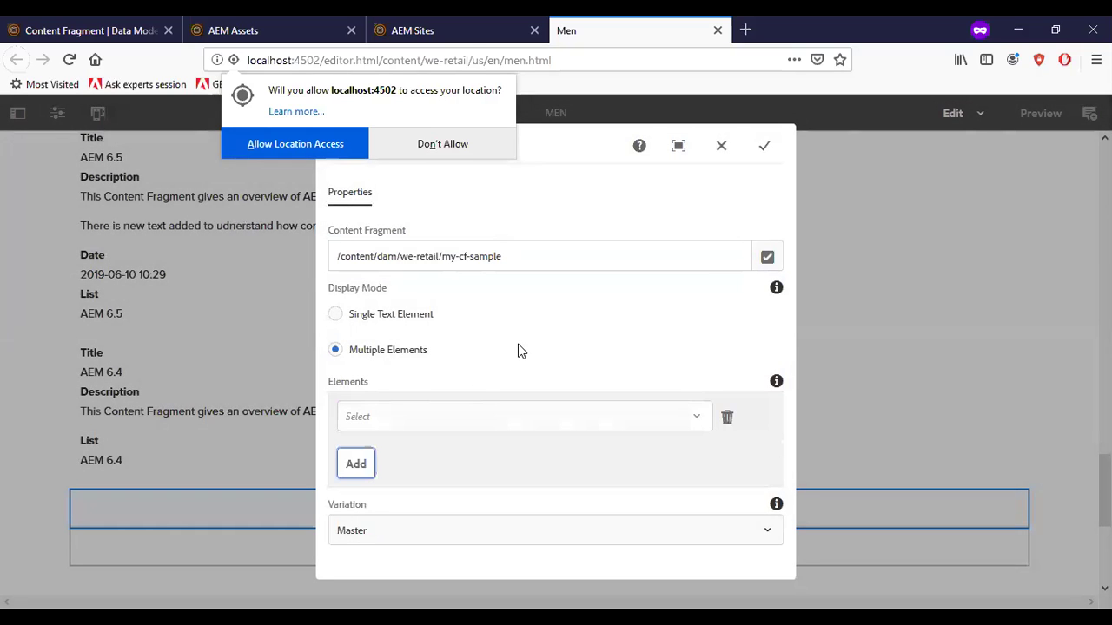
{"action": "left_click", "coordinate": [484, 417]}
{"action": "left_click", "coordinate": [464, 449]}
{"action": "left_click", "coordinate": [356, 466]}
{"action": "scroll", "coordinate": [464, 461], "scroll_direction": "down", "scroll_amount": 1}
{"action": "left_click", "coordinate": [471, 425]}
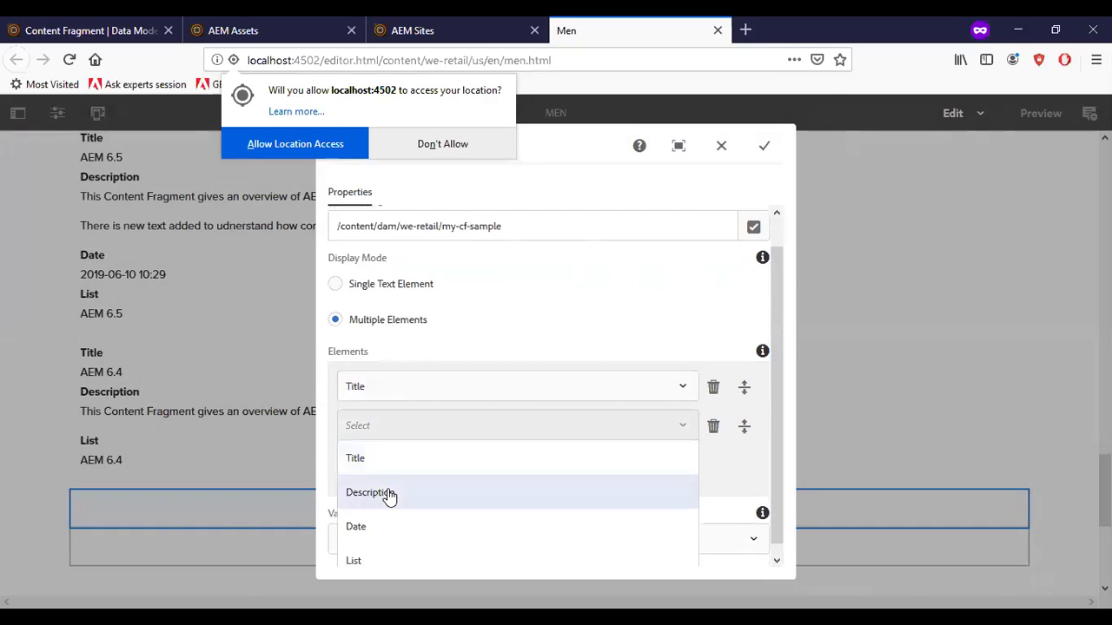
{"action": "left_click", "coordinate": [389, 495]}
{"action": "left_click", "coordinate": [356, 474]}
{"action": "scroll", "coordinate": [518, 443], "scroll_direction": "down", "scroll_amount": 1}
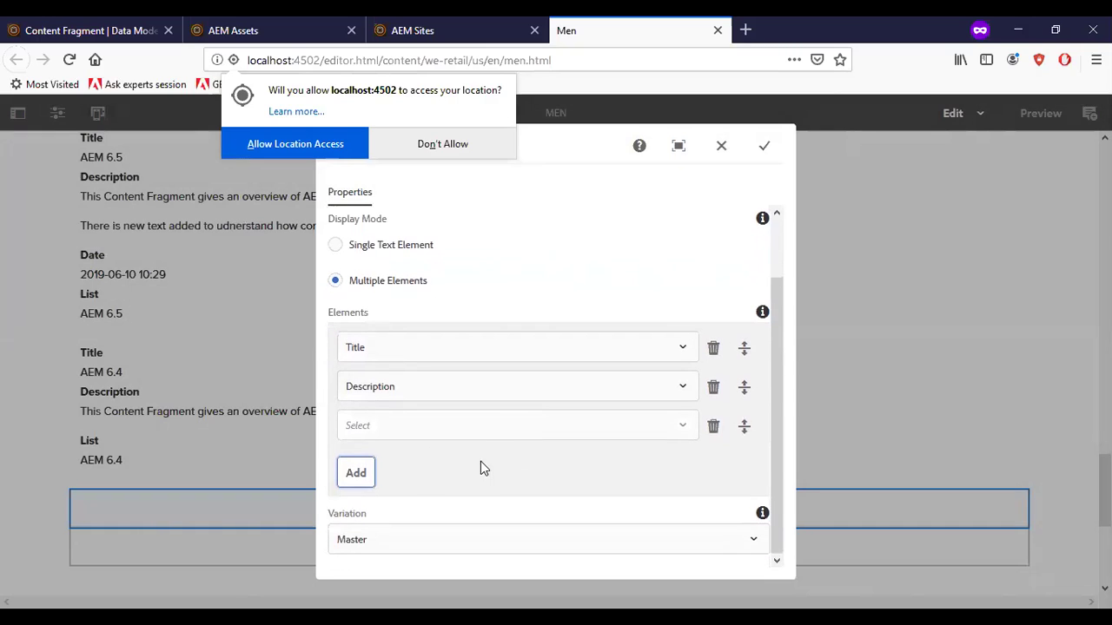
{"action": "left_click", "coordinate": [436, 430]}
{"action": "left_click", "coordinate": [390, 563]}
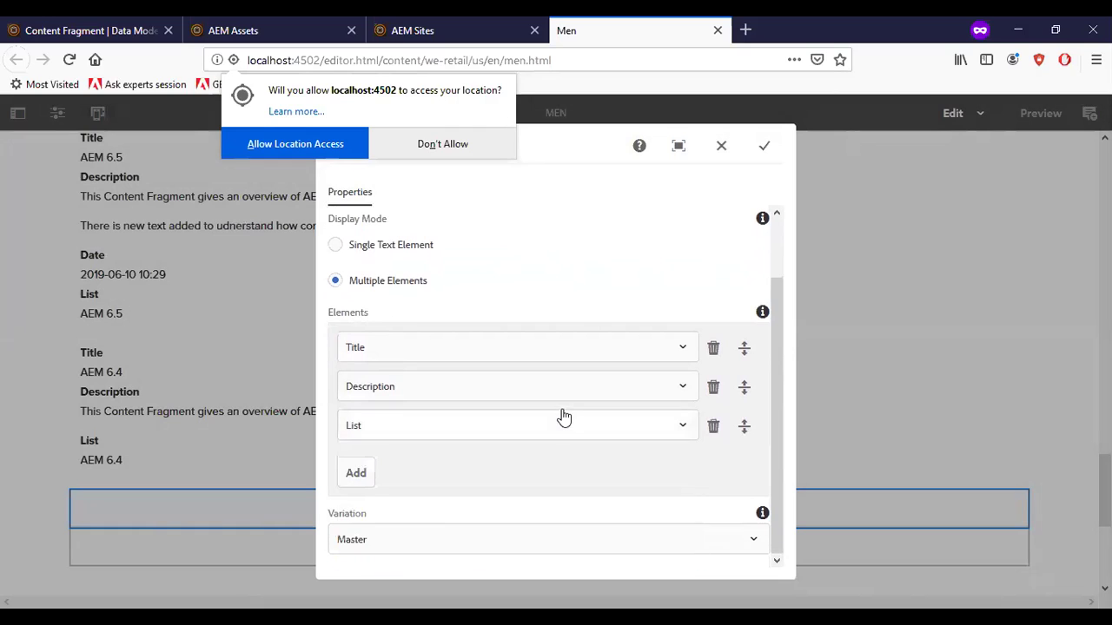
- Set the third component's variation to AEM 6.3 and apply its settings
{"action": "left_click", "coordinate": [486, 539]}
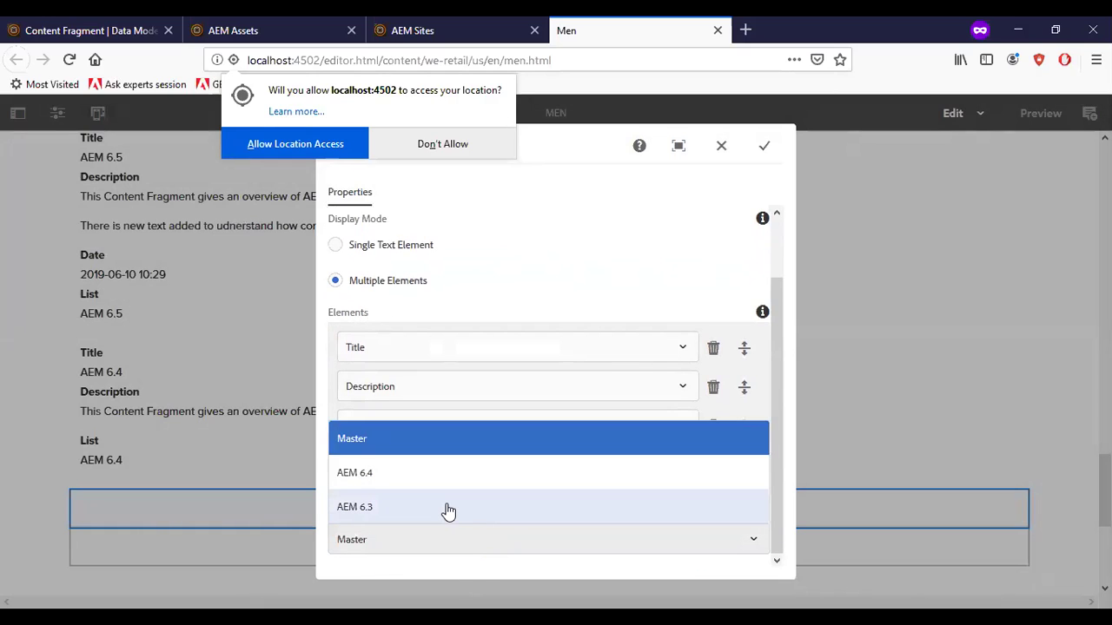
{"action": "left_click", "coordinate": [449, 510]}
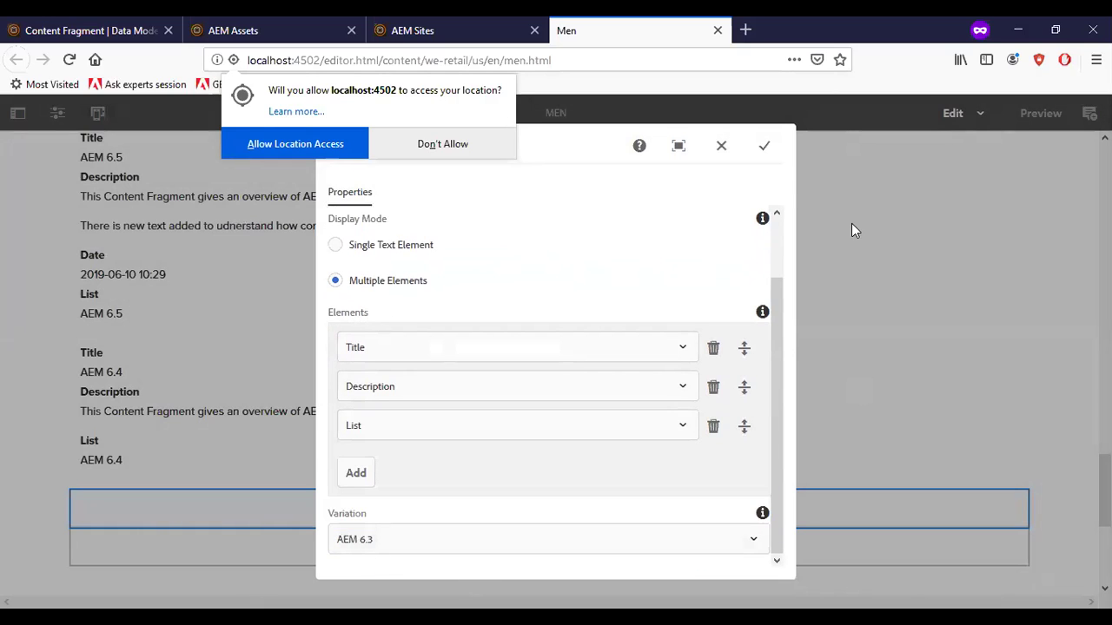
{"action": "left_click", "coordinate": [773, 157]}
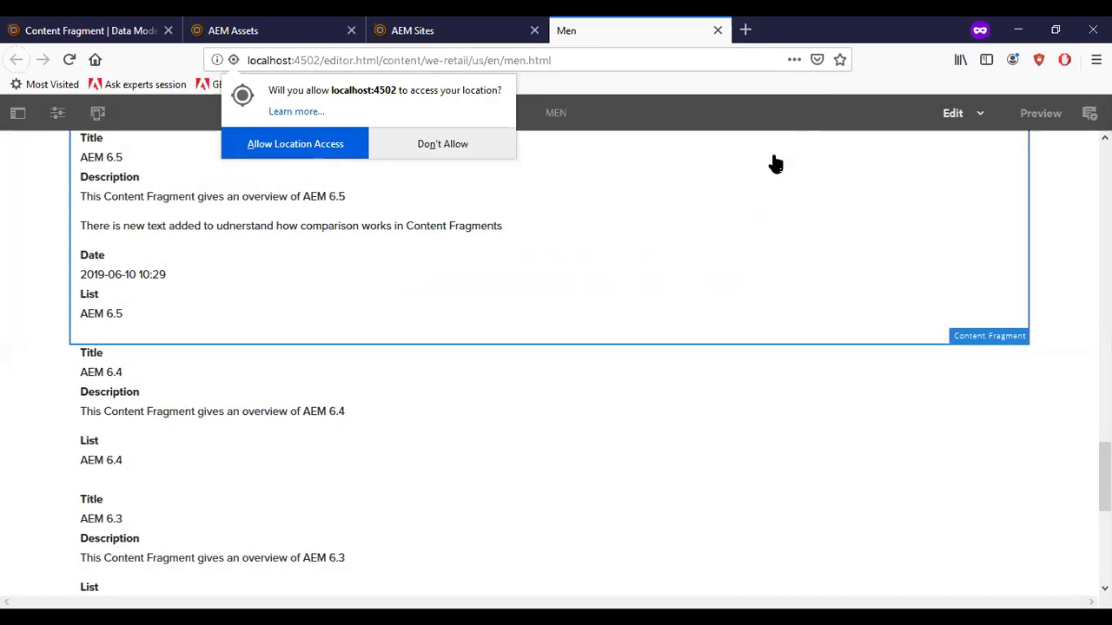
- Preview the Men page and review the three content fragments below the top stories
{"action": "scroll", "coordinate": [956, 312], "scroll_direction": "up", "scroll_amount": 2}
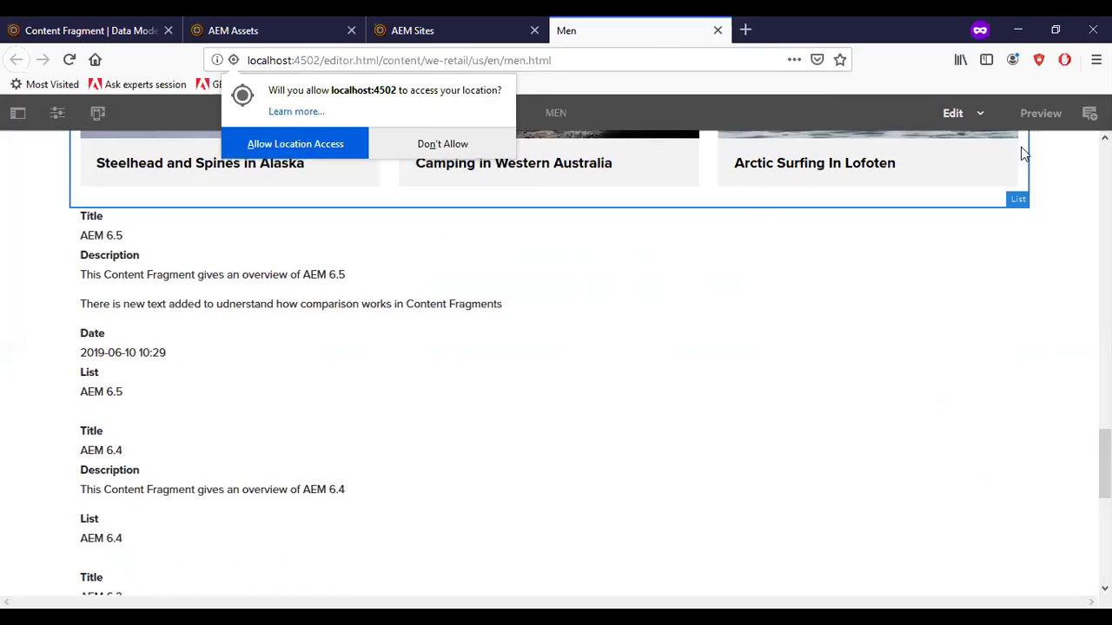
{"action": "left_click", "coordinate": [1039, 117]}
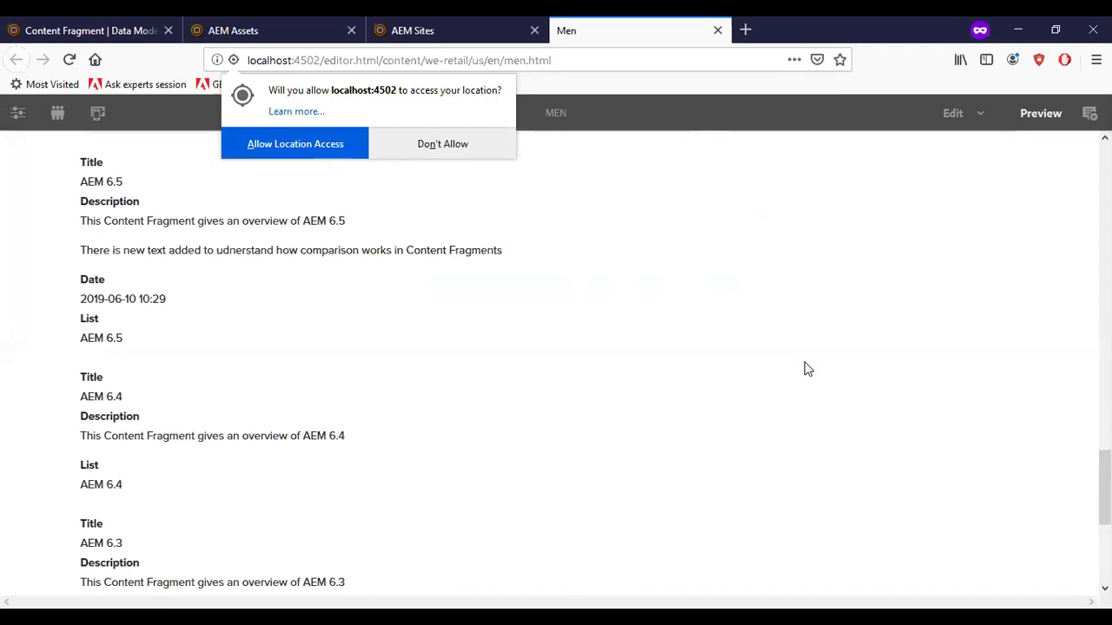
{"action": "scroll", "coordinate": [804, 362], "scroll_direction": "up", "scroll_amount": 10}
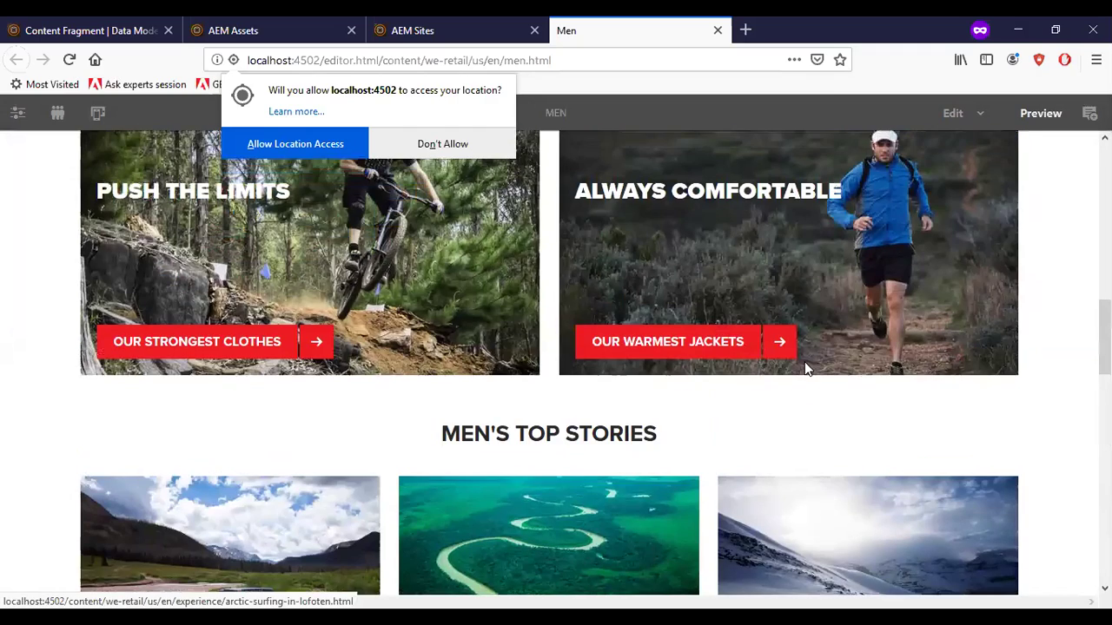
{"action": "scroll", "coordinate": [804, 363], "scroll_direction": "down", "scroll_amount": 10}
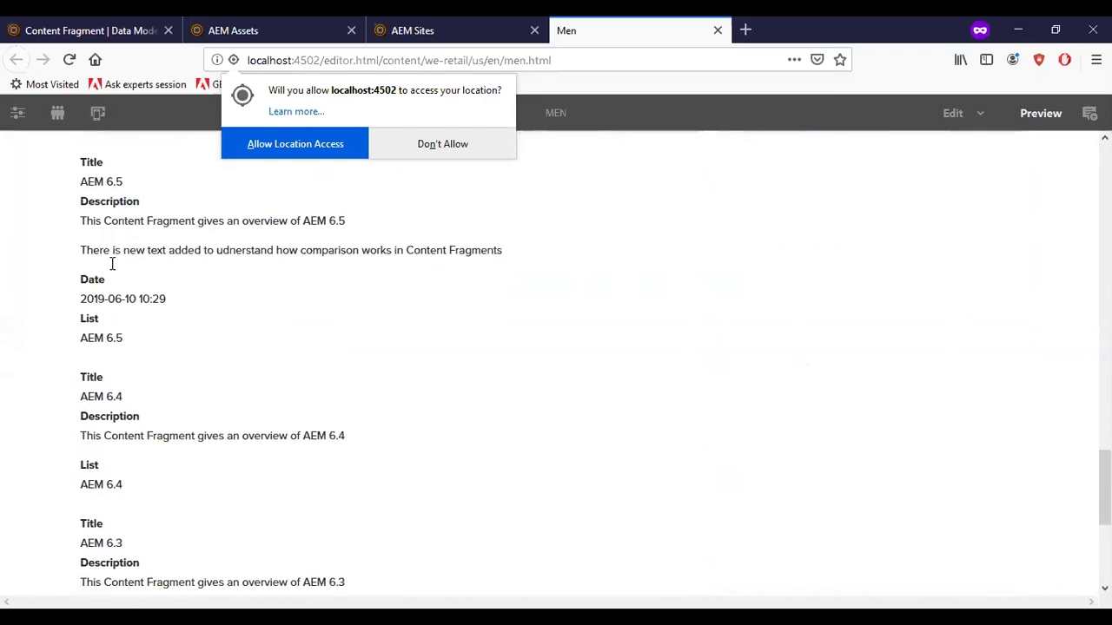
{"action": "scroll", "coordinate": [199, 379], "scroll_direction": "down", "scroll_amount": 3}
{"action": "scroll", "coordinate": [236, 422], "scroll_direction": "up", "scroll_amount": 3}
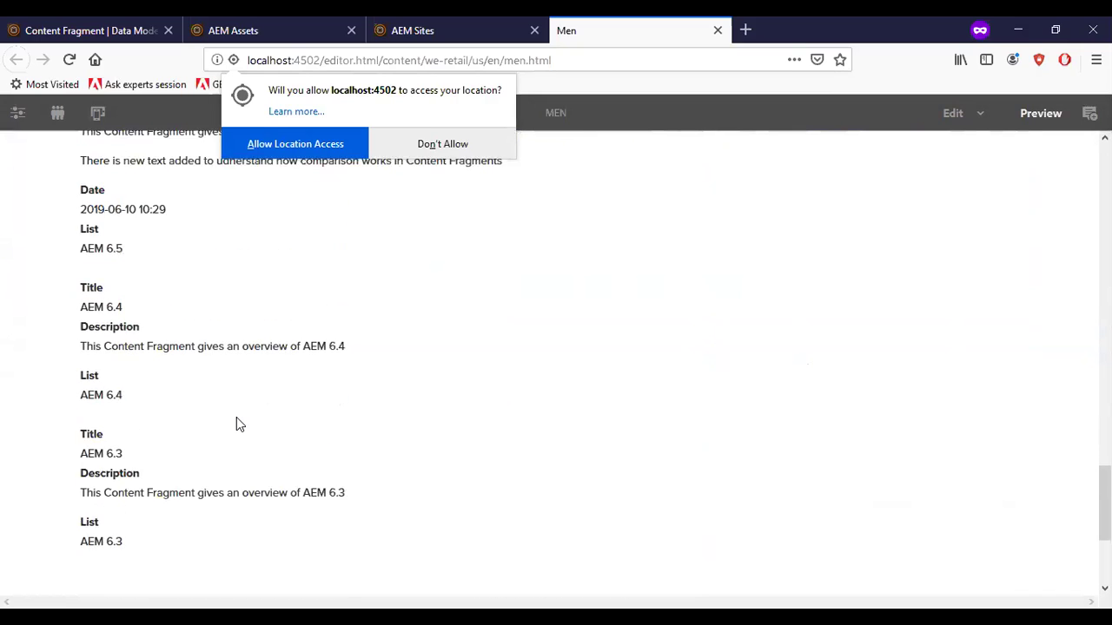
{"action": "scroll", "coordinate": [236, 417], "scroll_direction": "up", "scroll_amount": 1}
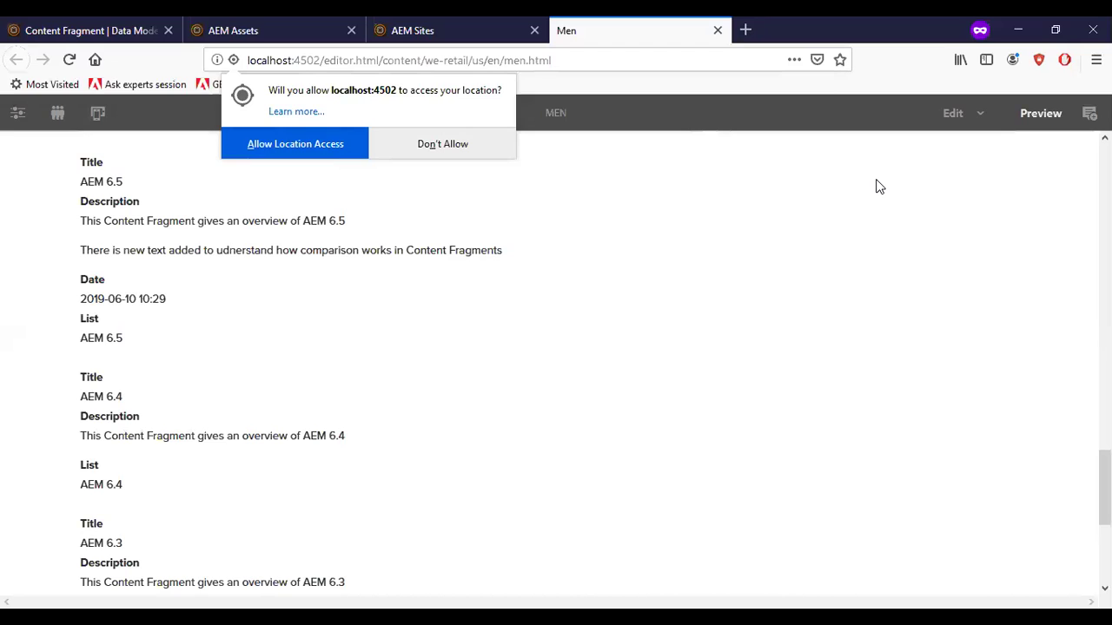
- Copy the Men page's address into a new browser tab
{"action": "left_click", "coordinate": [345, 62]}
{"action": "key", "text": "ctrl+c"}
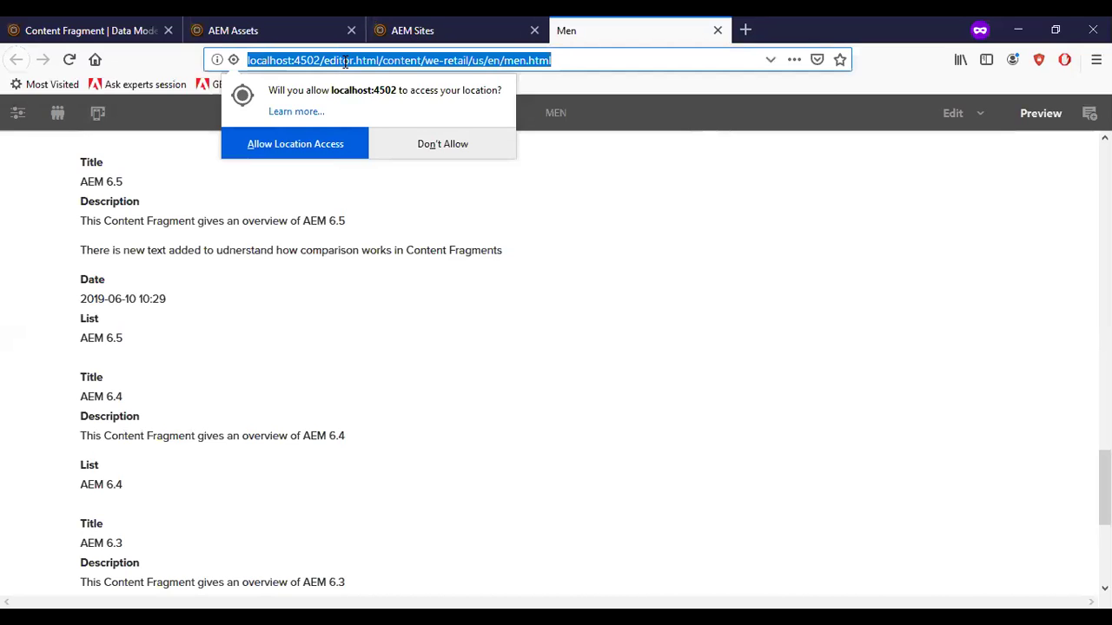
{"action": "left_click", "coordinate": [745, 32]}
{"action": "key", "text": "ctrl+v"}
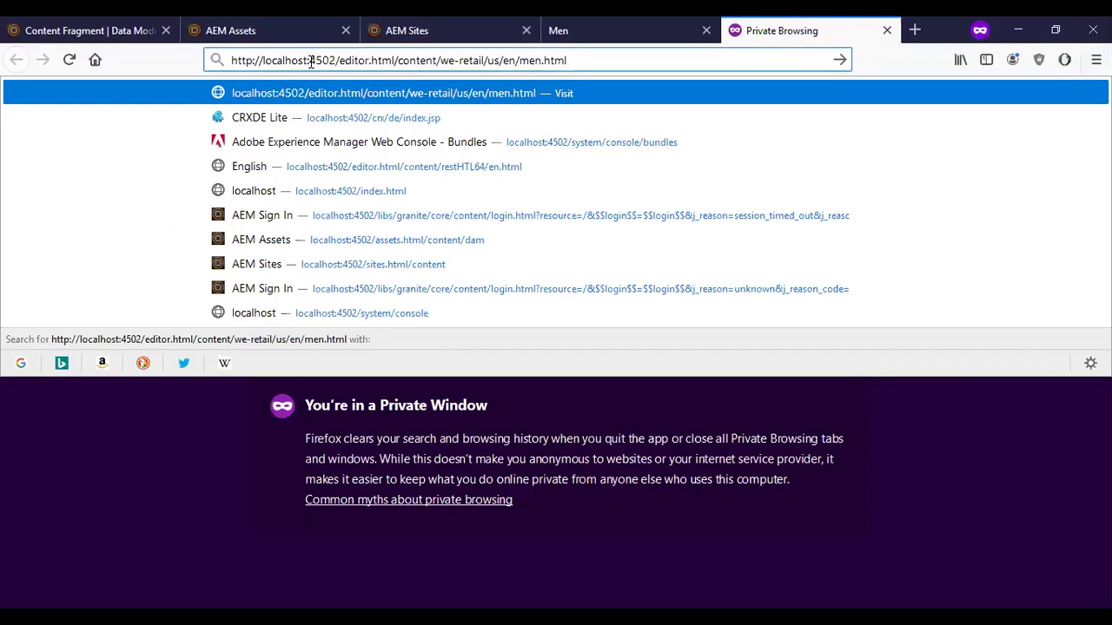
{"action": "left_click_drag", "start_coordinate": [338, 61], "coordinate": [408, 57]}
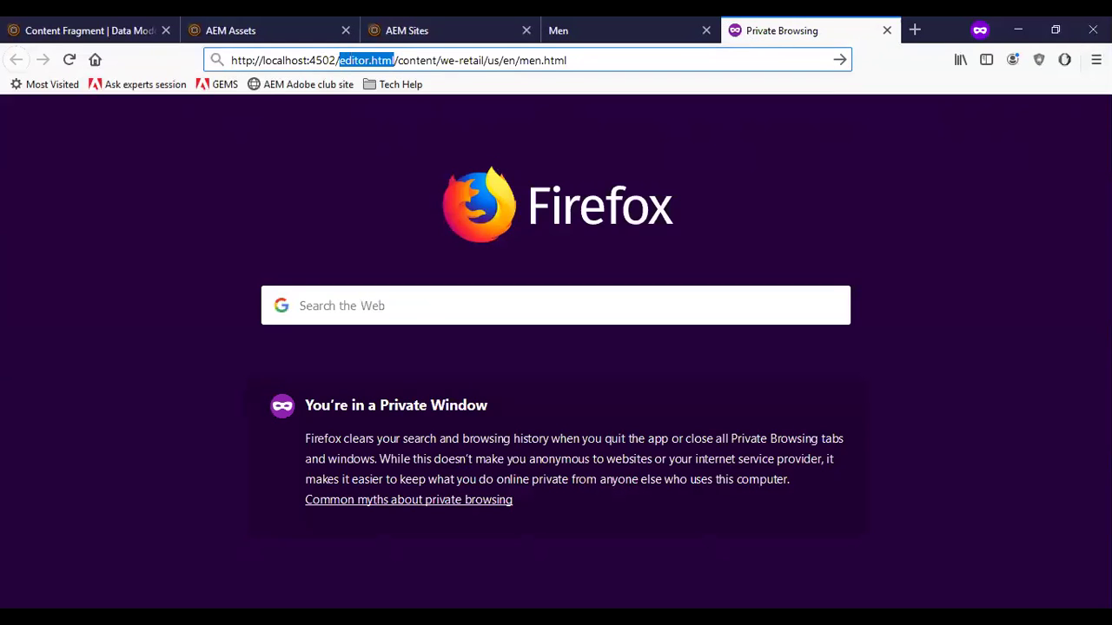
{"action": "key", "text": "BackSpace"}
{"action": "left_click", "coordinate": [507, 60]}
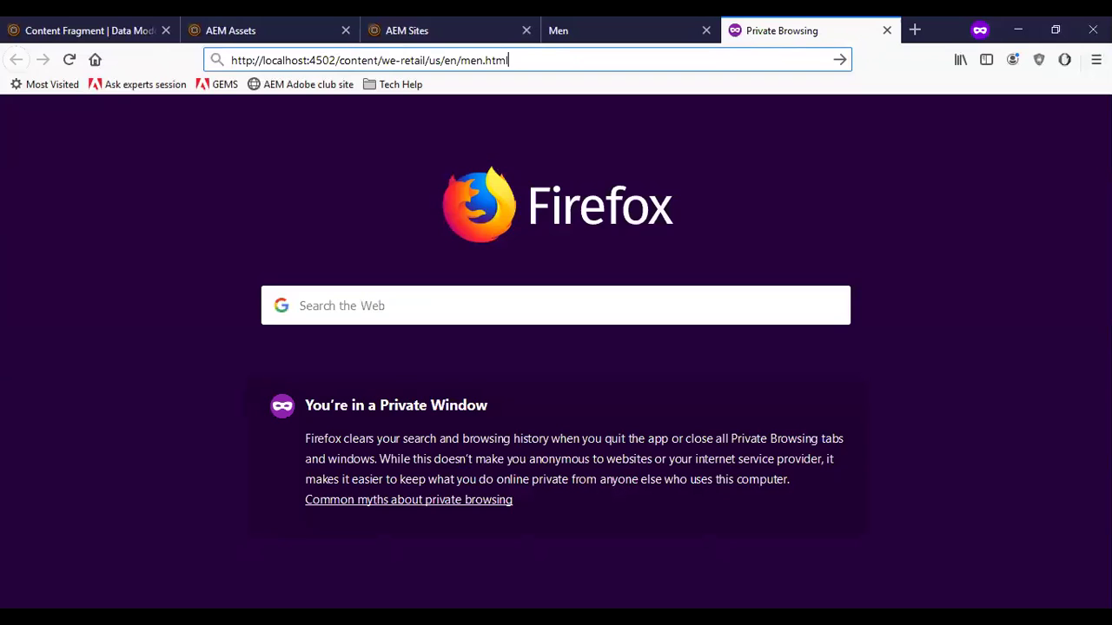
{"action": "key", "text": "BackSpace"}
{"action": "key", "text": "BackSpace"}
{"action": "key", "text": "BackSpace"}
{"action": "key", "text": "BackSpace"}
{"action": "type", "text": "model.json"}
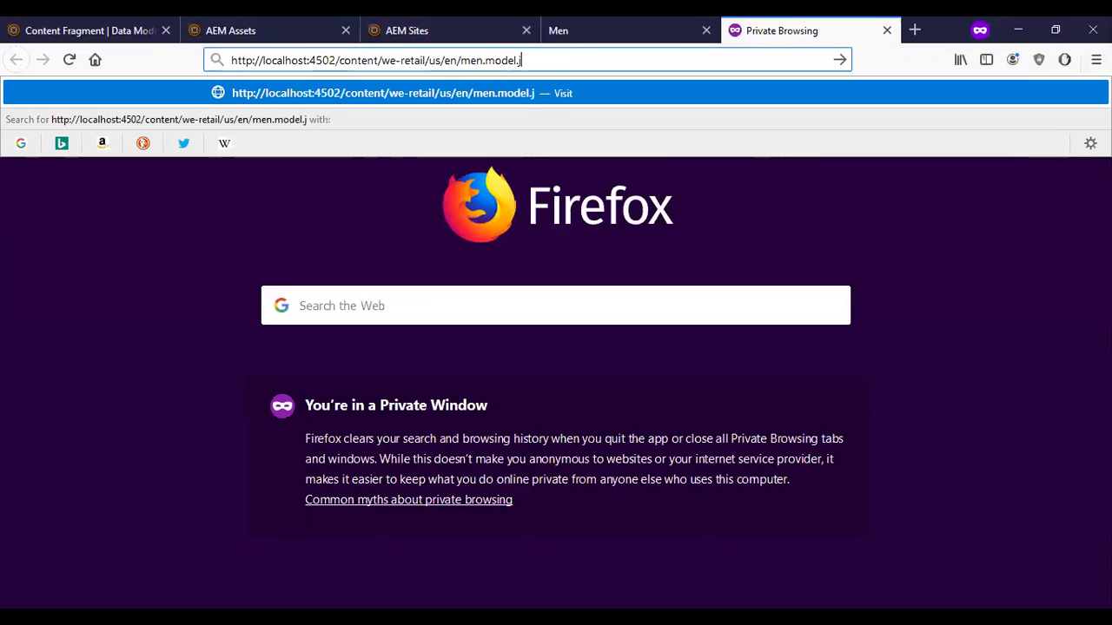
{"action": "key", "text": "Return"}
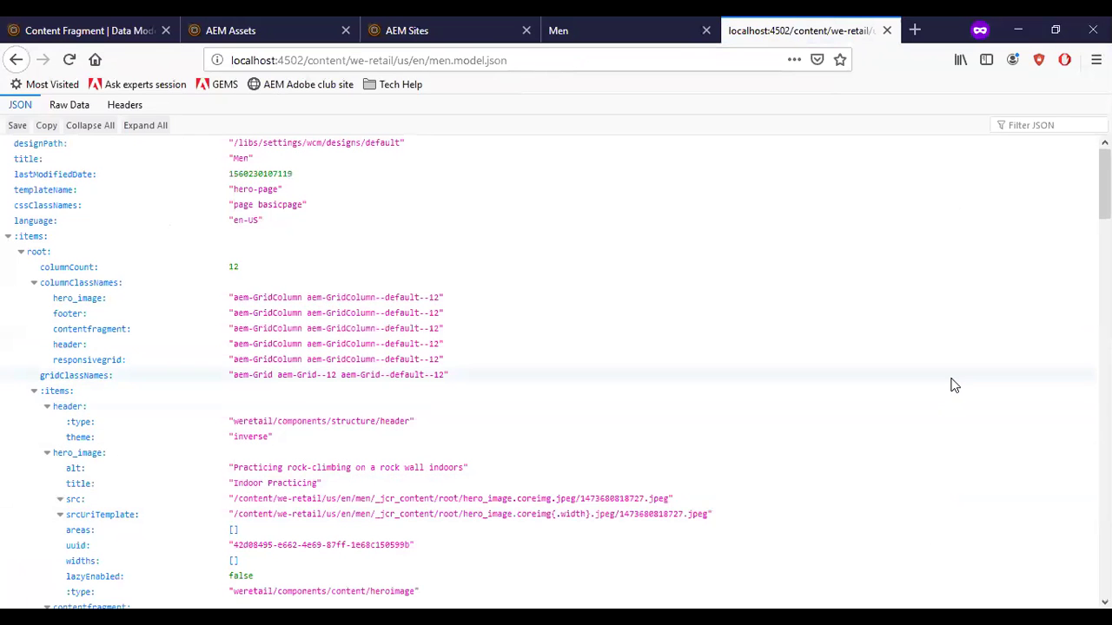
- Search the page's JSON output for "contentf" to locate the content fragment entries
{"action": "scroll", "coordinate": [953, 385], "scroll_direction": "down", "scroll_amount": 2}
{"action": "key", "text": "ctrl+f"}
{"action": "type", "text": "contentf"}
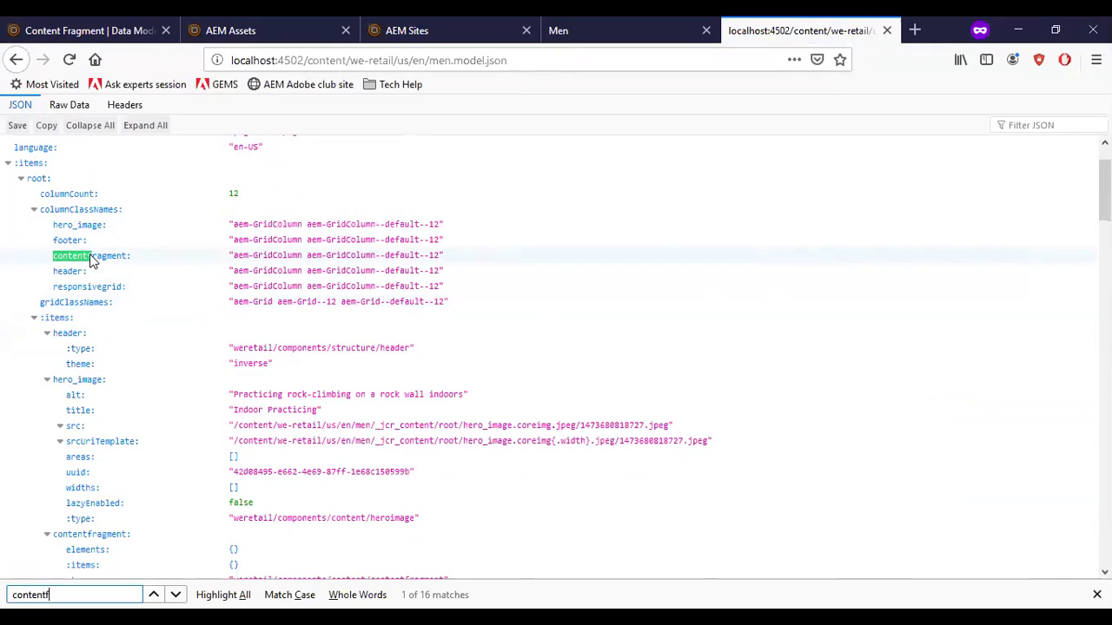
- Refine the JSON search to "contentfr" and step through the matches to examine the three content fragment entries under the responsivegrid's columnClassNames
{"action": "type", "text": "r"}
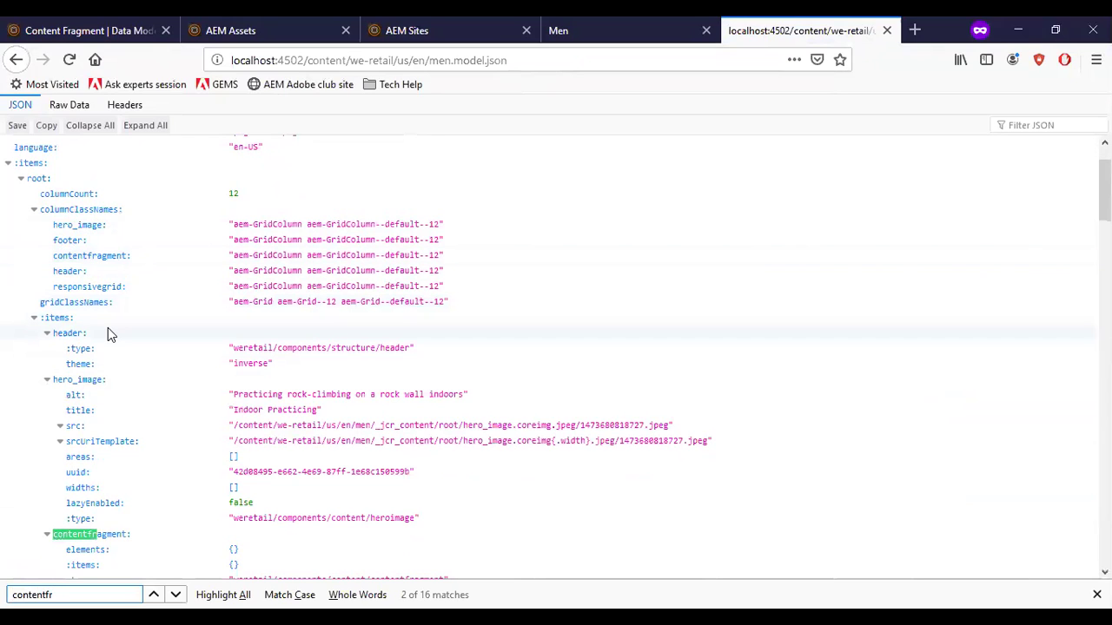
{"action": "scroll", "coordinate": [108, 327], "scroll_direction": "down", "scroll_amount": 3}
{"action": "key", "text": "Return"}
{"action": "key", "text": "Return"}
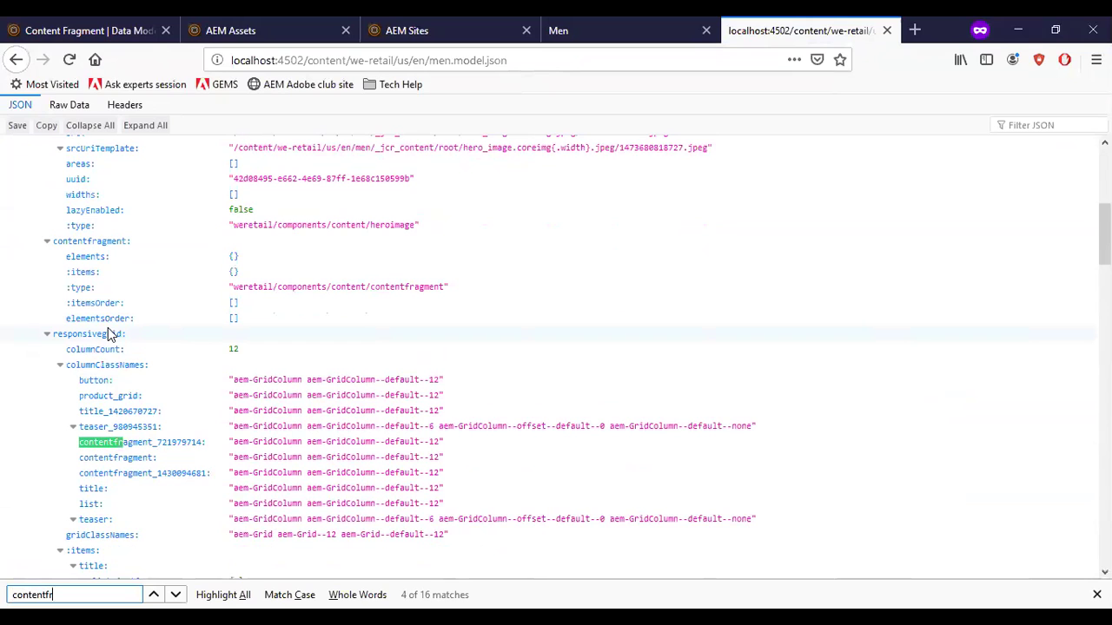
{"action": "key", "text": "Return"}
{"action": "key", "text": "Return"}
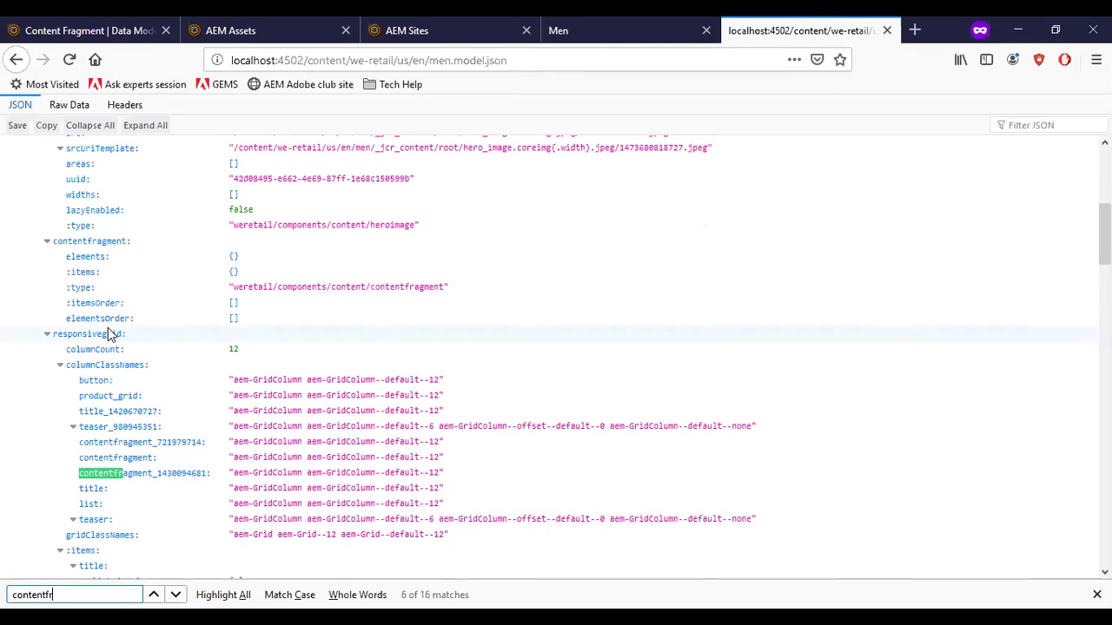
{"action": "left_click_drag", "start_coordinate": [79, 442], "coordinate": [124, 443]}
{"action": "left_click_drag", "start_coordinate": [196, 475], "coordinate": [197, 477]}
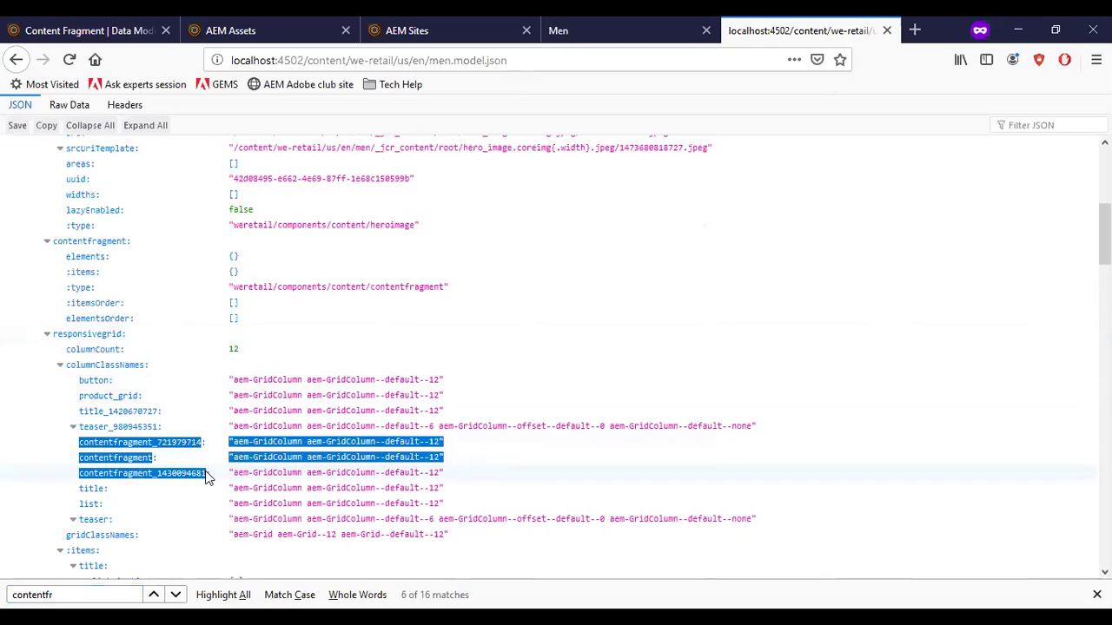
{"action": "left_click_drag", "start_coordinate": [207, 471], "coordinate": [259, 464]}
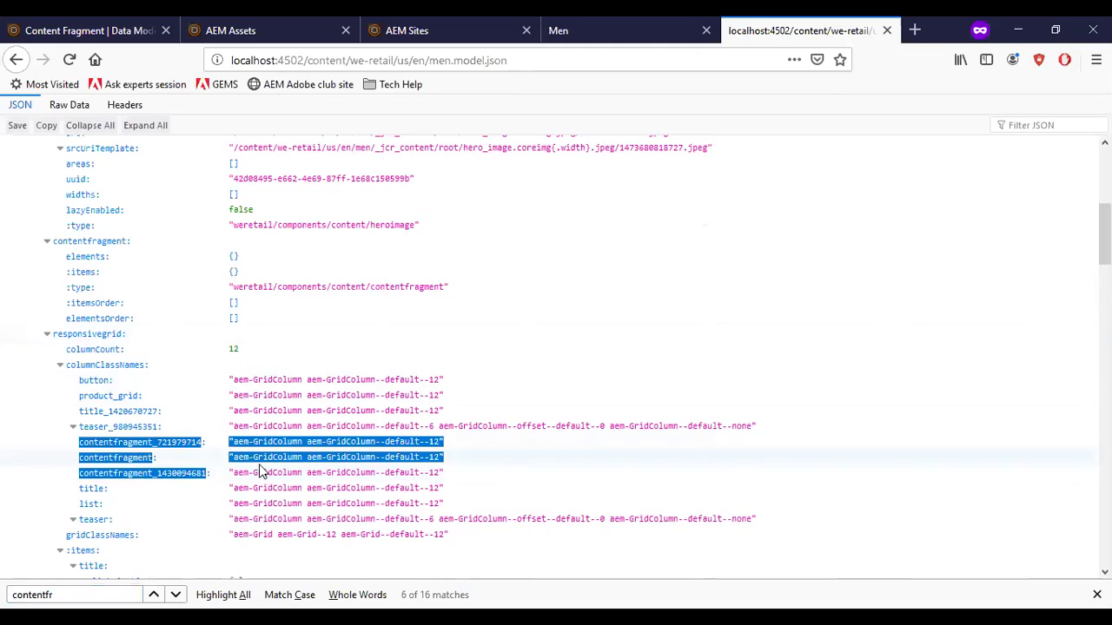
- Open CRXDE Lite at localhost:4502/crx/de/index.jsp in a new browser tab
{"action": "left_click", "coordinate": [311, 60]}
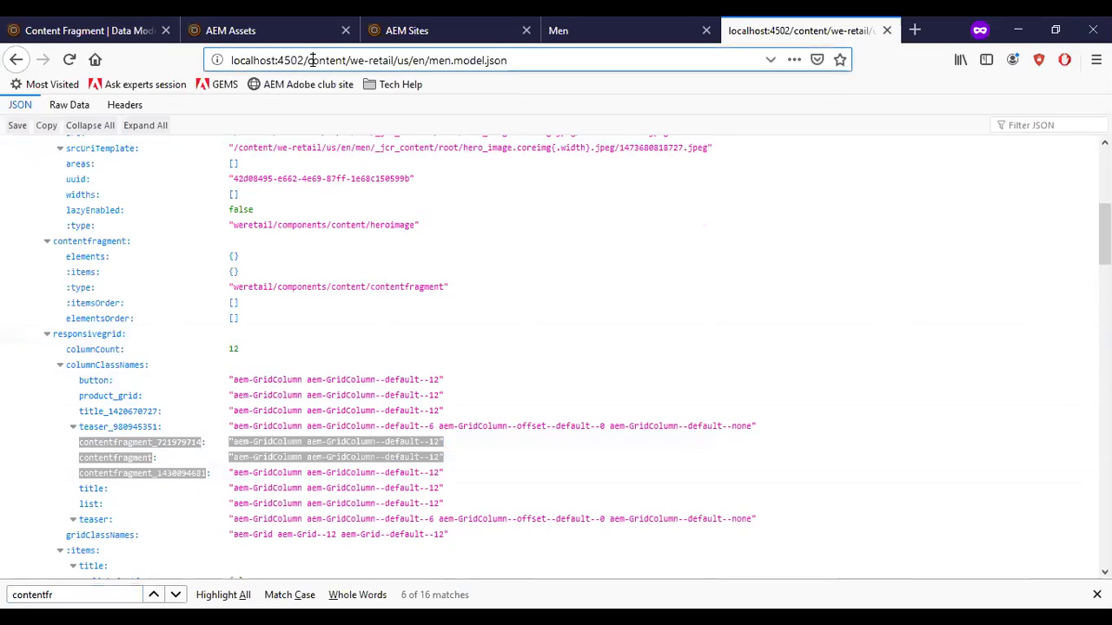
{"action": "left_click", "coordinate": [311, 60]}
{"action": "key", "text": "shift+Home"}
{"action": "key", "text": "ctrl+c"}
{"action": "left_click", "coordinate": [915, 31]}
{"action": "key", "text": "ctrl+v"}
{"action": "key", "text": "Return"}
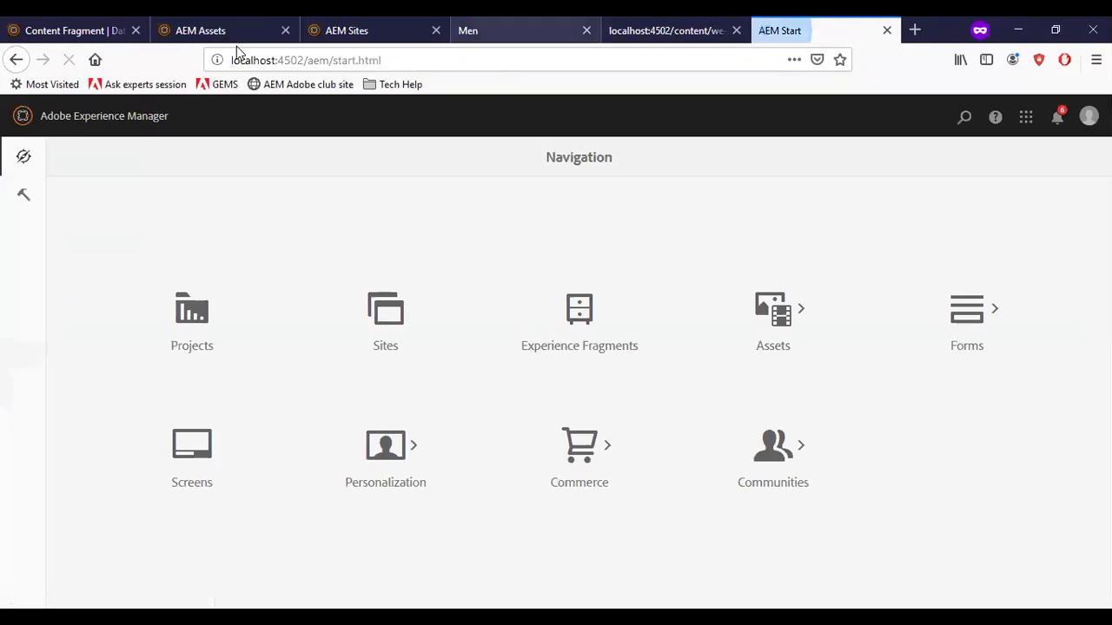
{"action": "left_click_drag", "start_coordinate": [310, 60], "coordinate": [546, 43]}
{"action": "type", "text": "cr"}
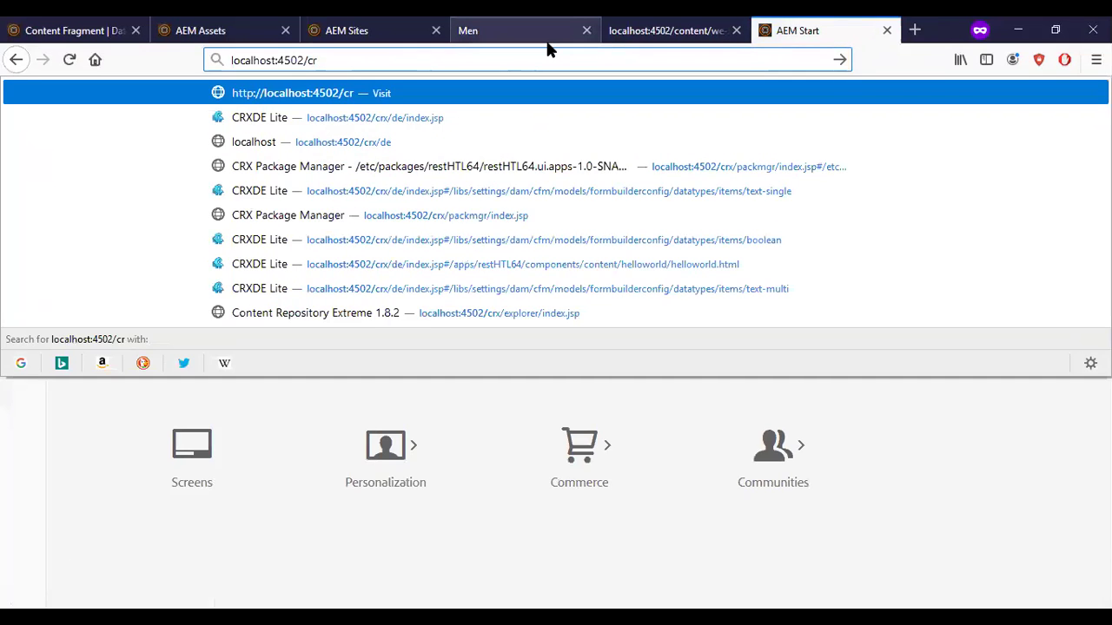
{"action": "key", "text": "Down"}
{"action": "key", "text": "Return"}
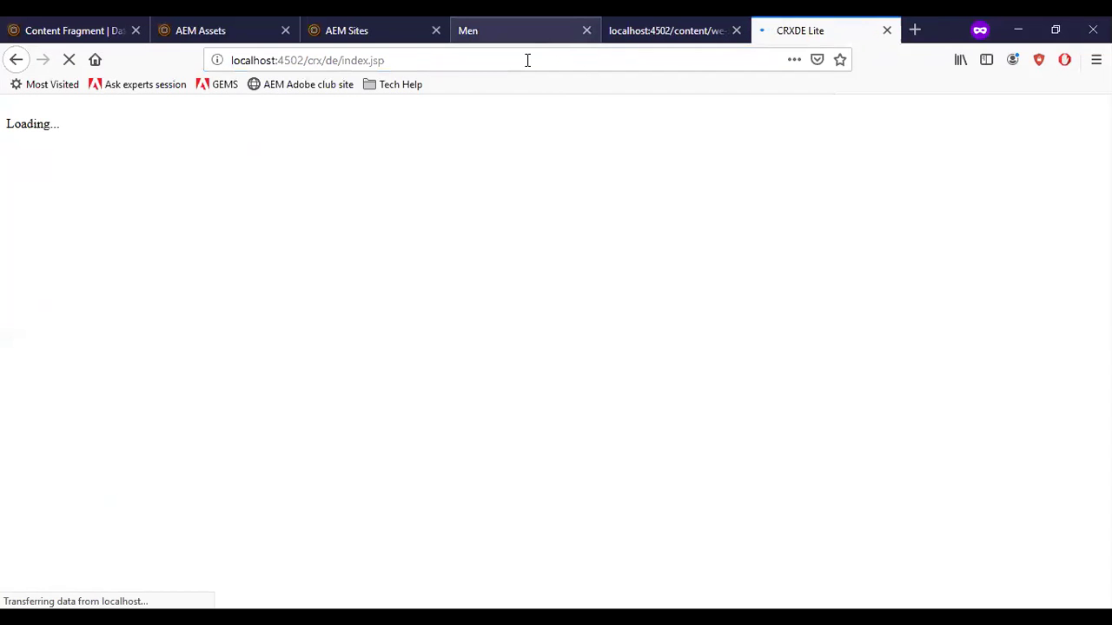
- Copy the path /content/we-retail/us/en/men from the JSON page's address and go to that node in CRXDE Lite
{"action": "left_click", "coordinate": [625, 27]}
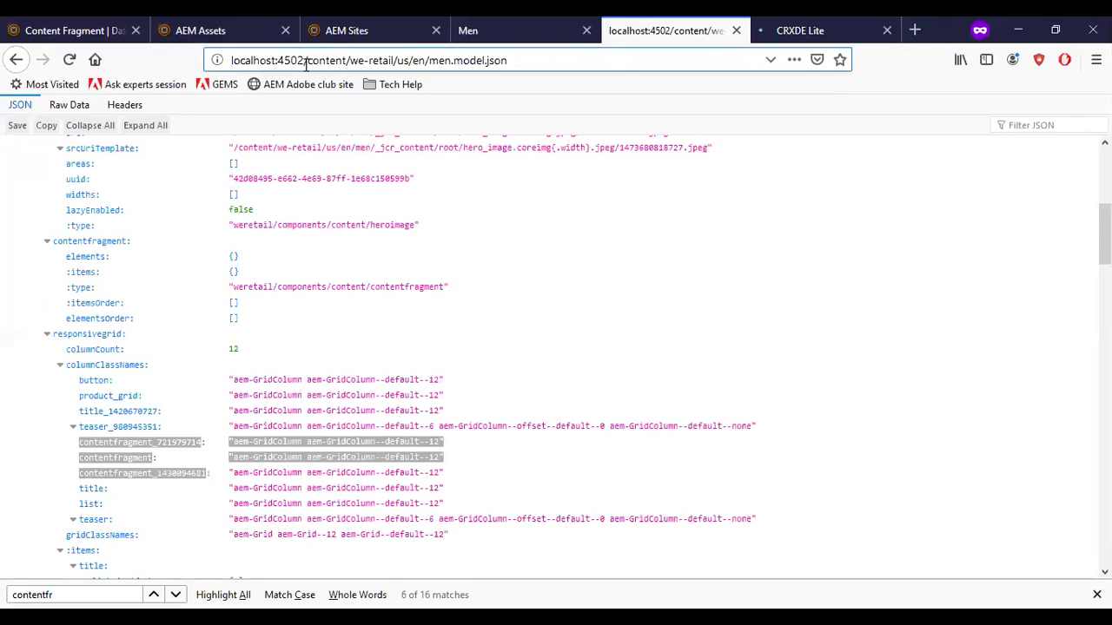
{"action": "left_click_drag", "start_coordinate": [305, 63], "coordinate": [452, 49]}
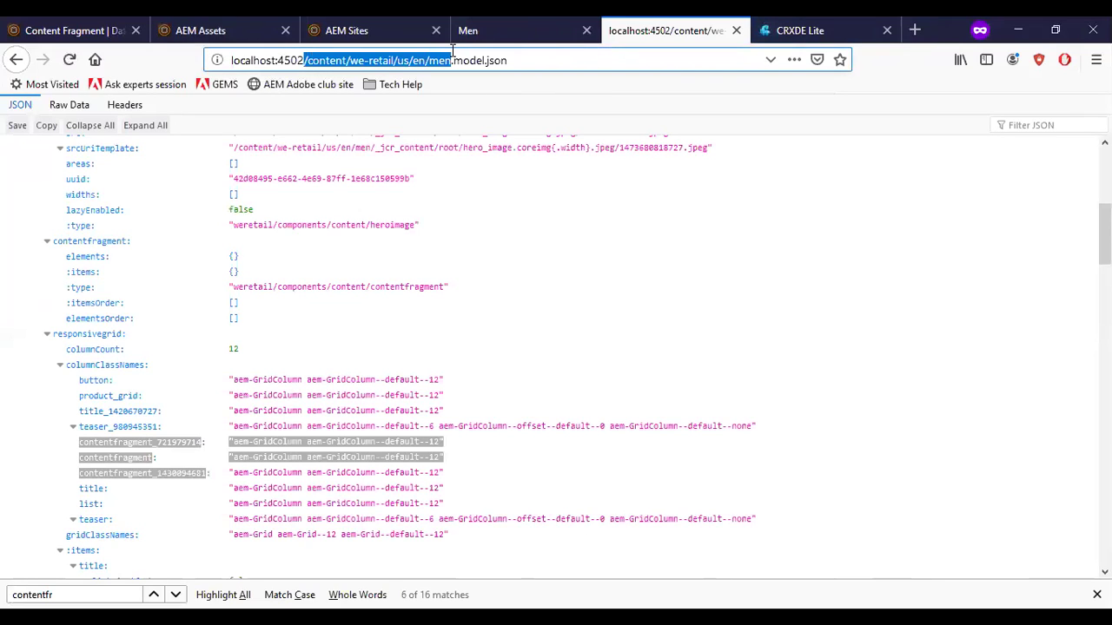
{"action": "left_click", "coordinate": [762, 22]}
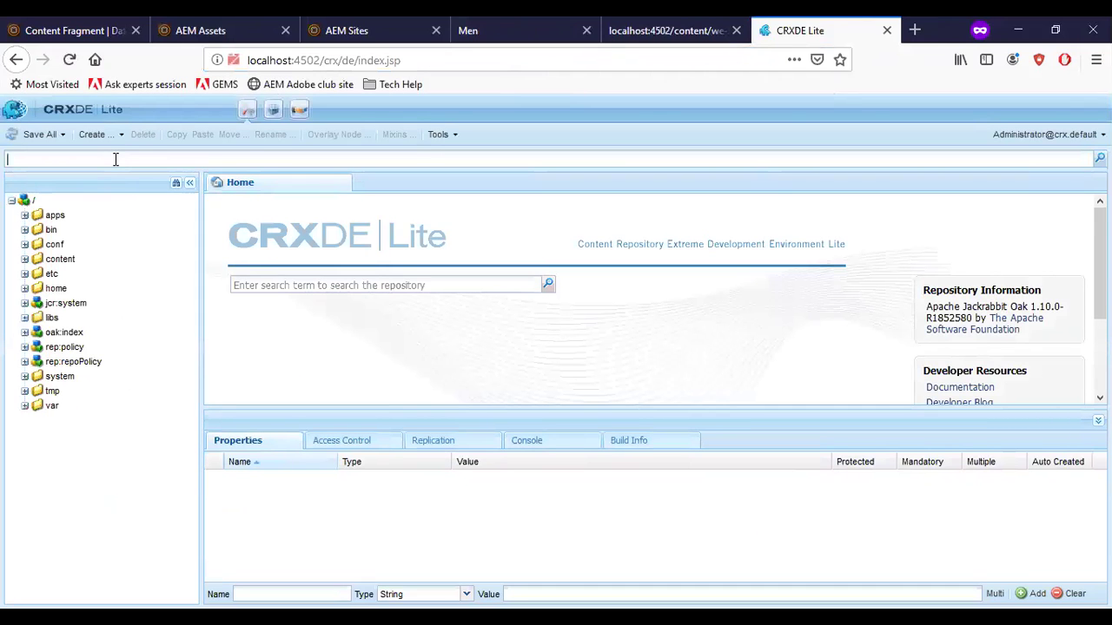
{"action": "key", "text": "ctrl+v"}
{"action": "key", "text": "Return"}
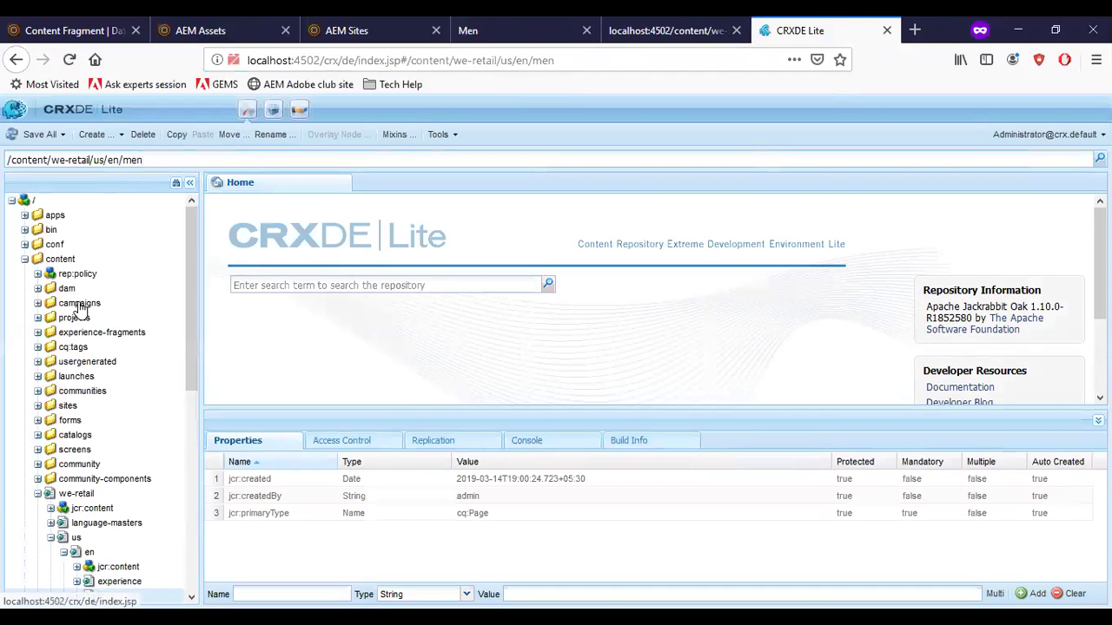
- Expand the men node through jcr:content and root down to the children of responsivegrid
{"action": "left_click", "coordinate": [77, 459]}
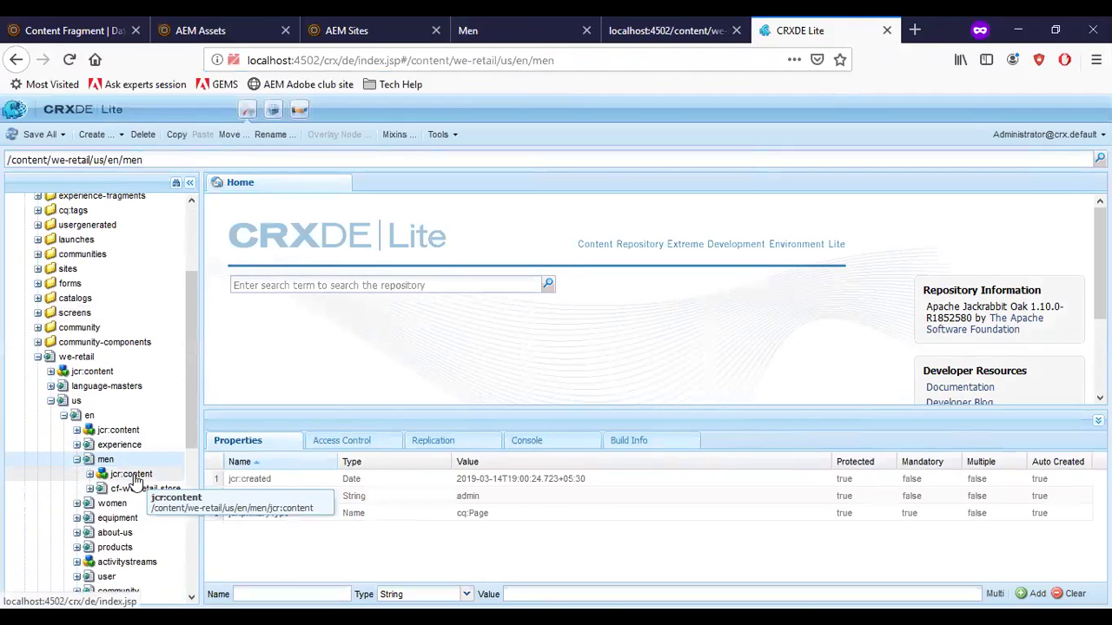
{"action": "double_click", "coordinate": [131, 475]}
{"action": "double_click", "coordinate": [130, 489]}
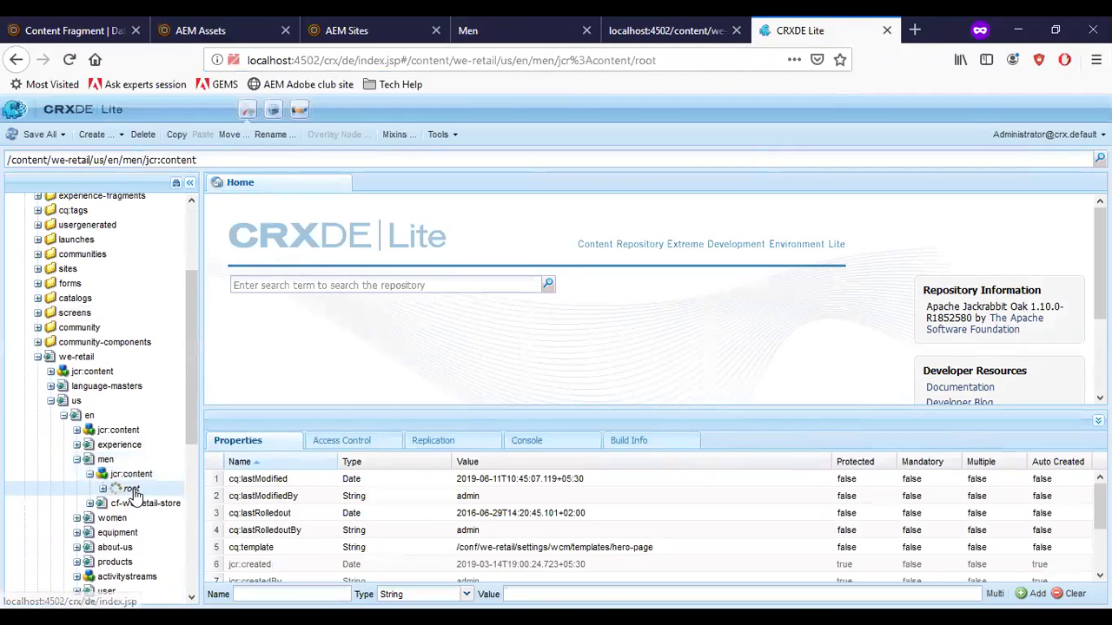
{"action": "scroll", "coordinate": [160, 456], "scroll_direction": "down", "scroll_amount": 2}
{"action": "left_click_drag", "start_coordinate": [200, 464], "coordinate": [258, 469]}
{"action": "double_click", "coordinate": [179, 453]}
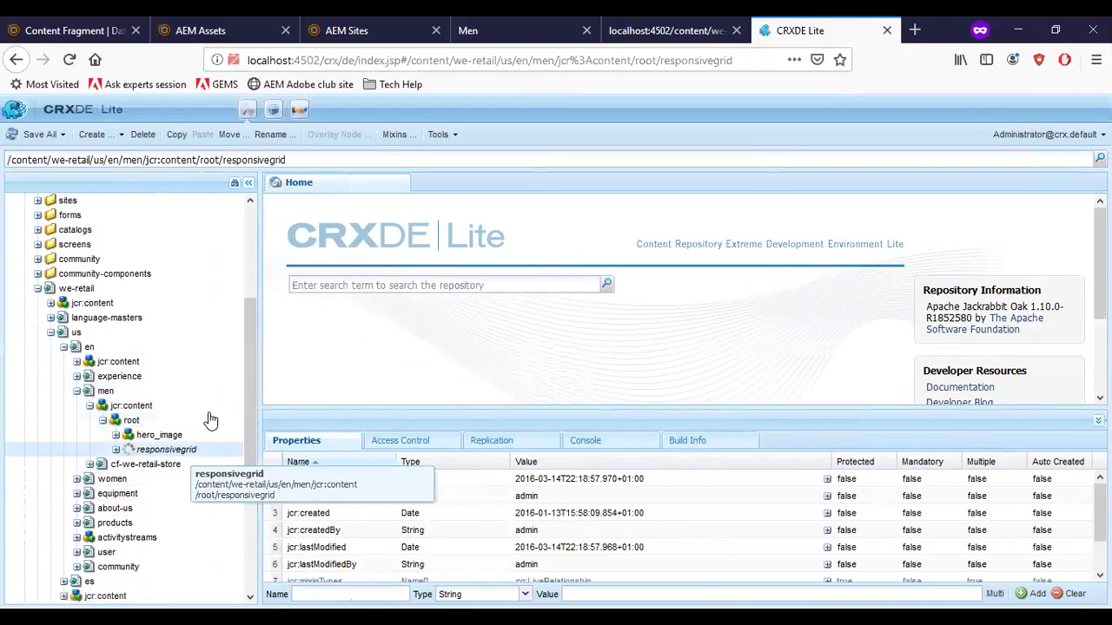
{"action": "scroll", "coordinate": [208, 457], "scroll_direction": "down", "scroll_amount": 4}
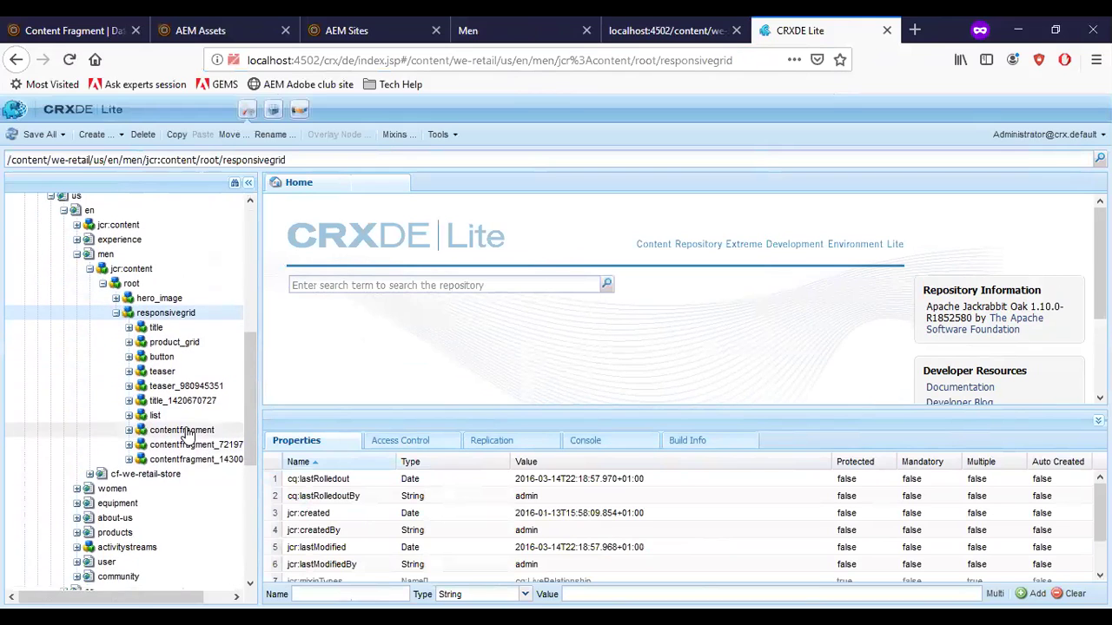
- Copy the repository path of the contentfragment node under responsivegrid and duplicate the browser tab with the Men page's JSON model
{"action": "left_click", "coordinate": [198, 429]}
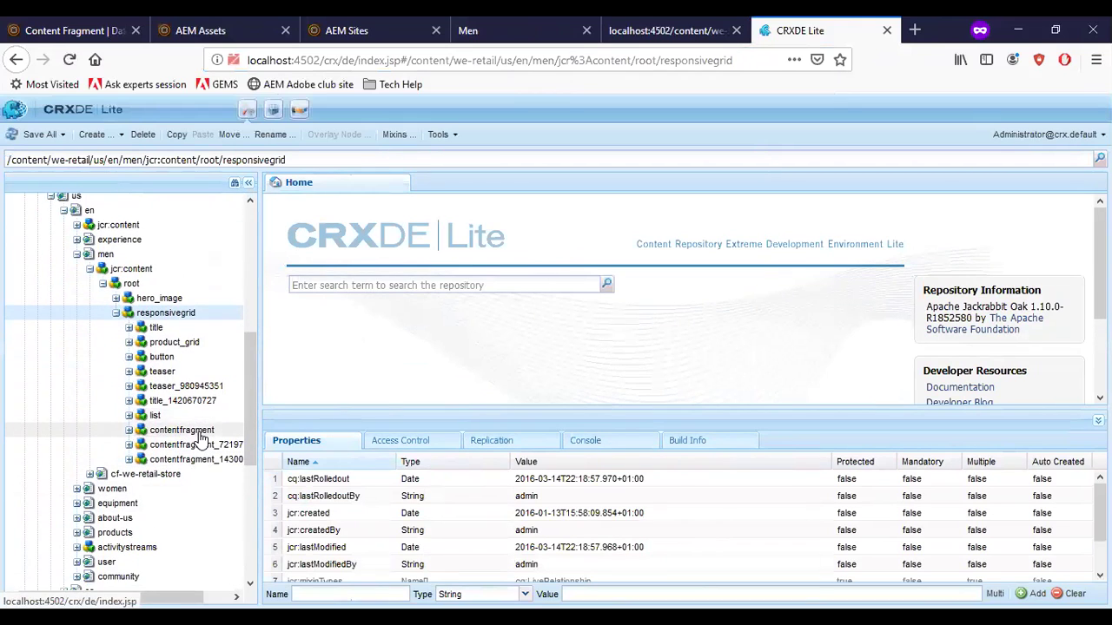
{"action": "left_click", "coordinate": [399, 161]}
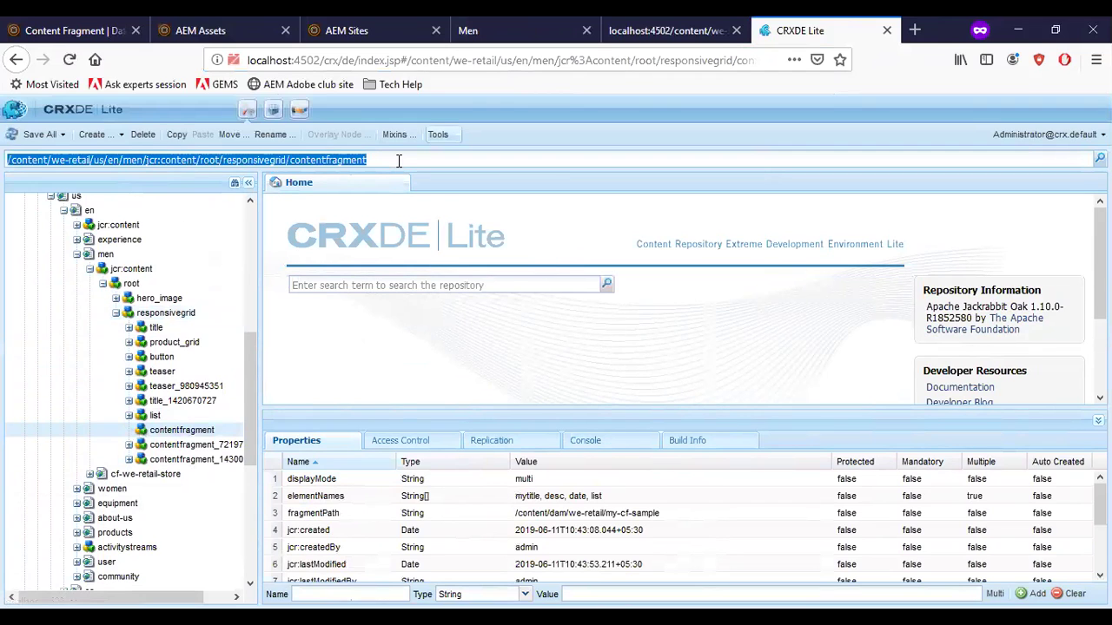
{"action": "left_click", "coordinate": [637, 27]}
{"action": "right_click", "coordinate": [639, 27]}
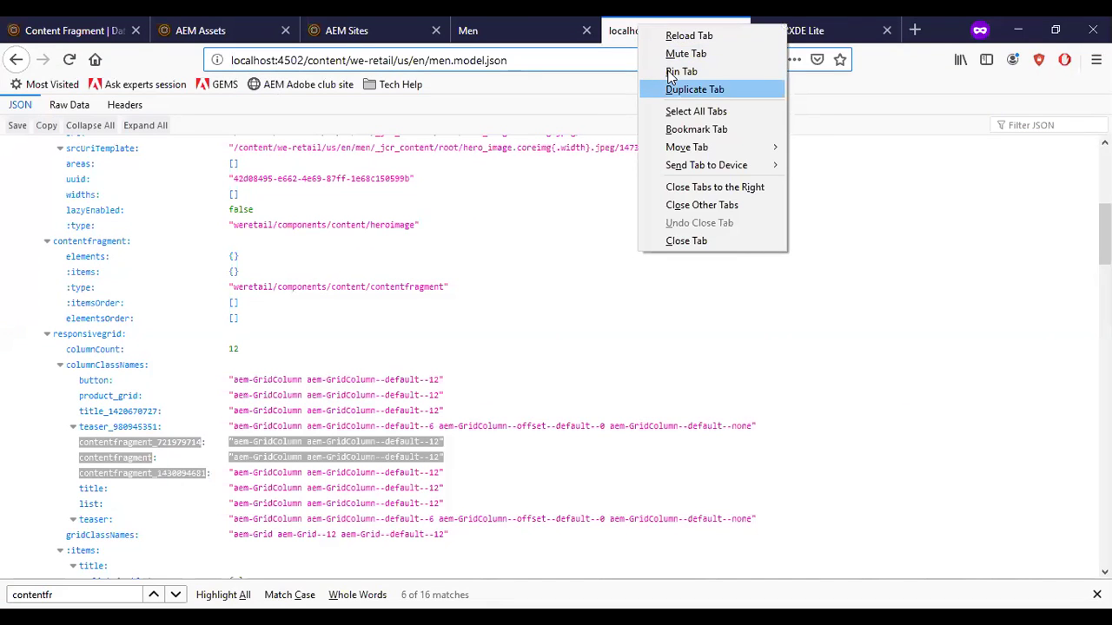
{"action": "left_click", "coordinate": [677, 88]}
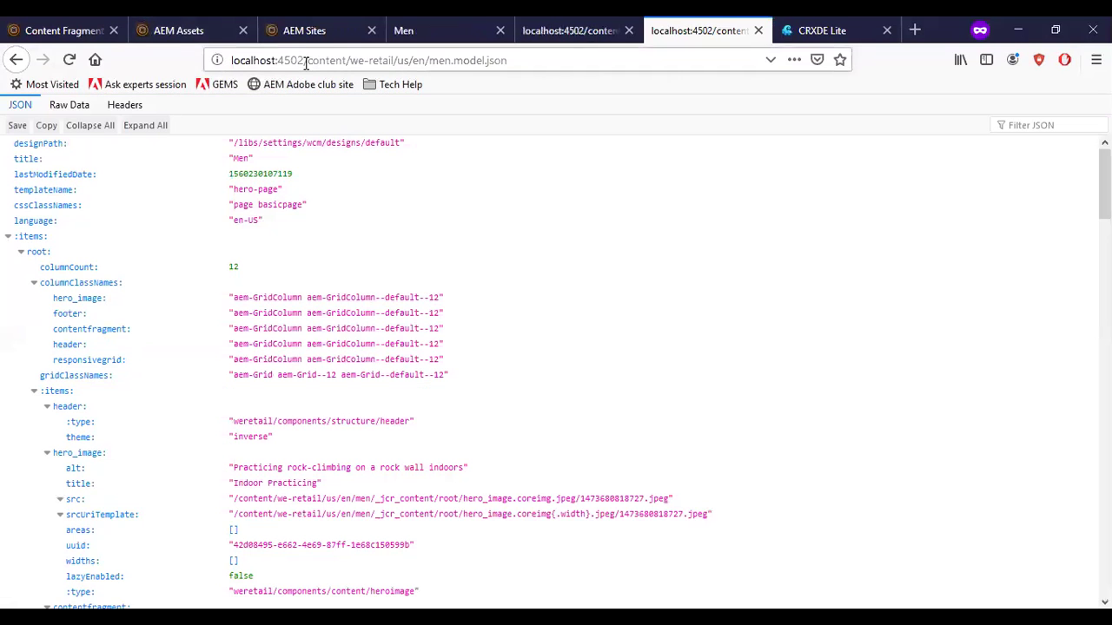
- Load localhost:4502/content/we-retail/us/en/men/jcr:content/root/responsivegrid/contentfragment.model.json in the duplicated tab
{"action": "left_click_drag", "start_coordinate": [306, 63], "coordinate": [515, 60]}
{"action": "key", "text": "ctrl+v"}
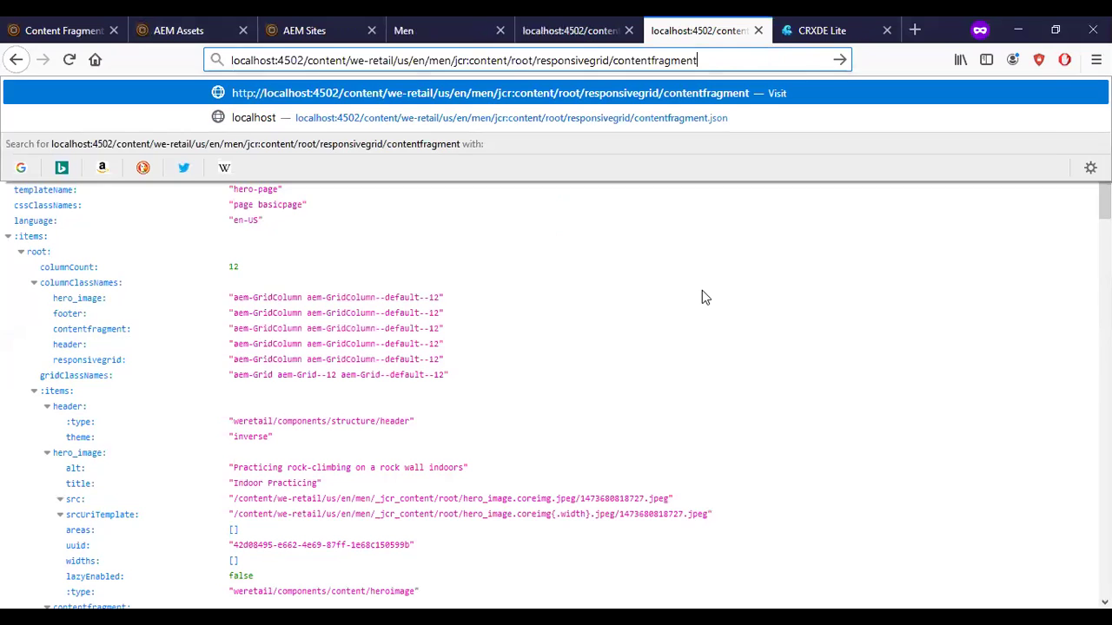
{"action": "type", "text": ".model"}
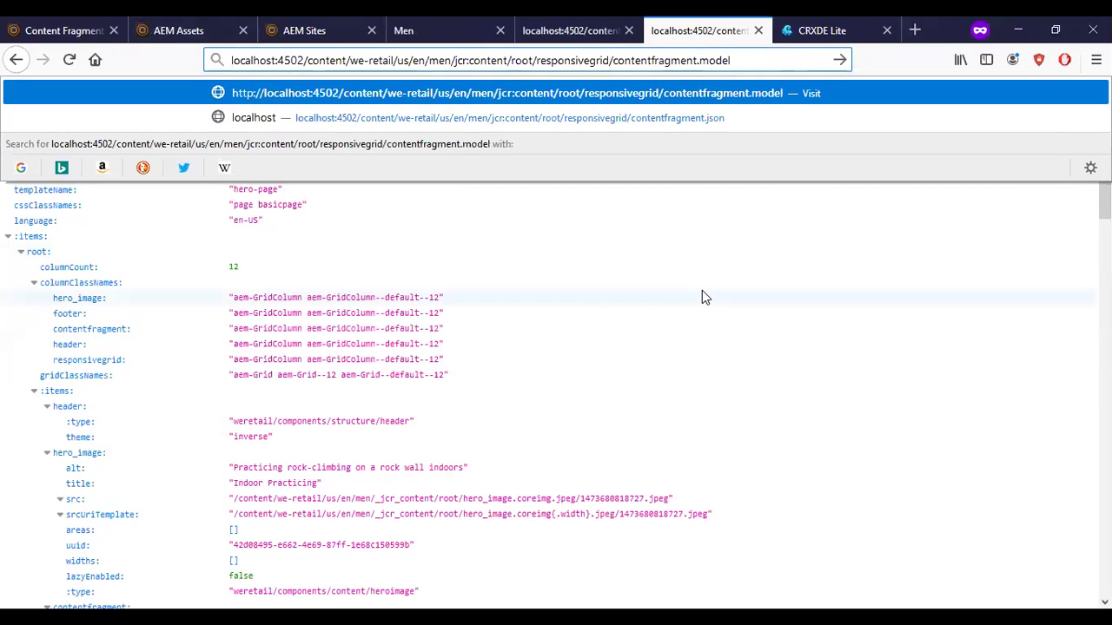
{"action": "type", "text": ".json"}
{"action": "key", "text": "Return"}
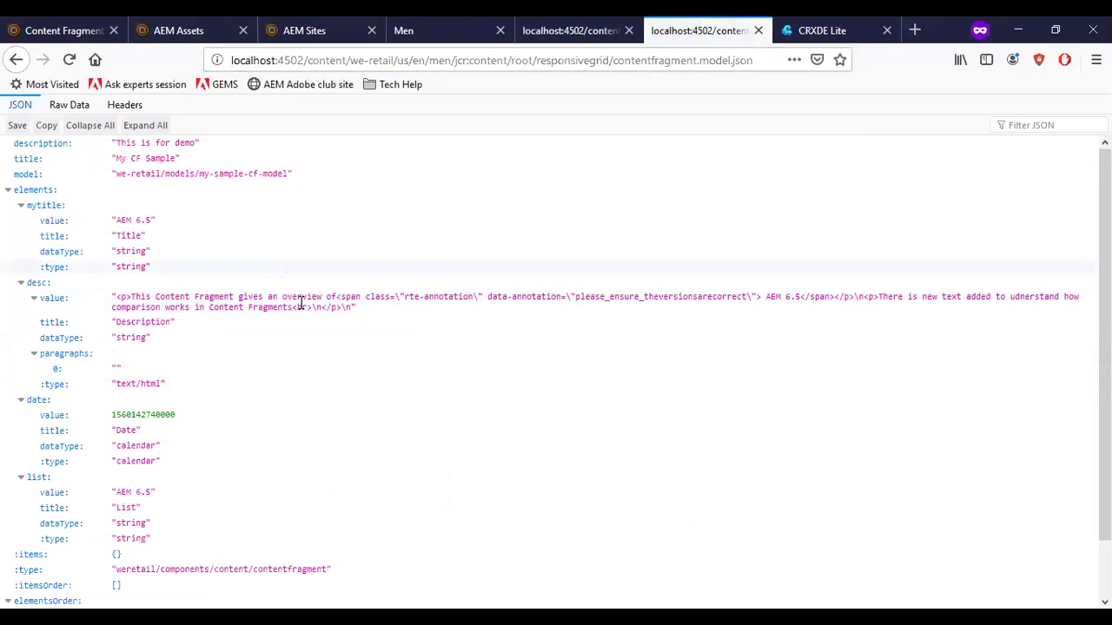
- Examine the content fragment's JSON model, including the desc and mytitle values and the elementsOrder entries
{"action": "left_click_drag", "start_coordinate": [131, 296], "coordinate": [294, 308]}
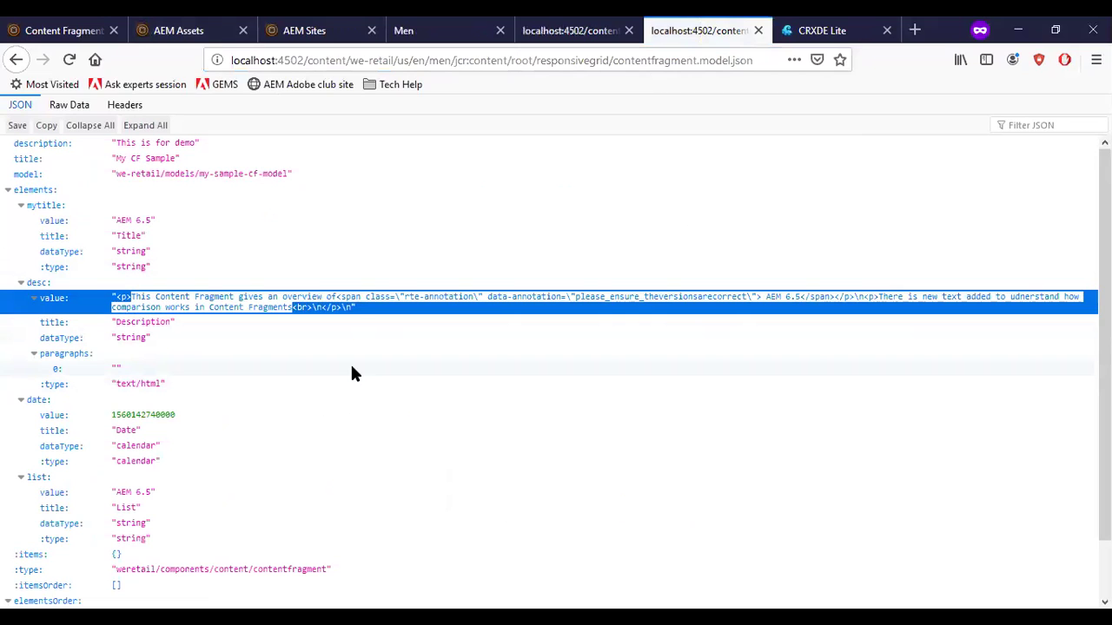
{"action": "left_click", "coordinate": [777, 303]}
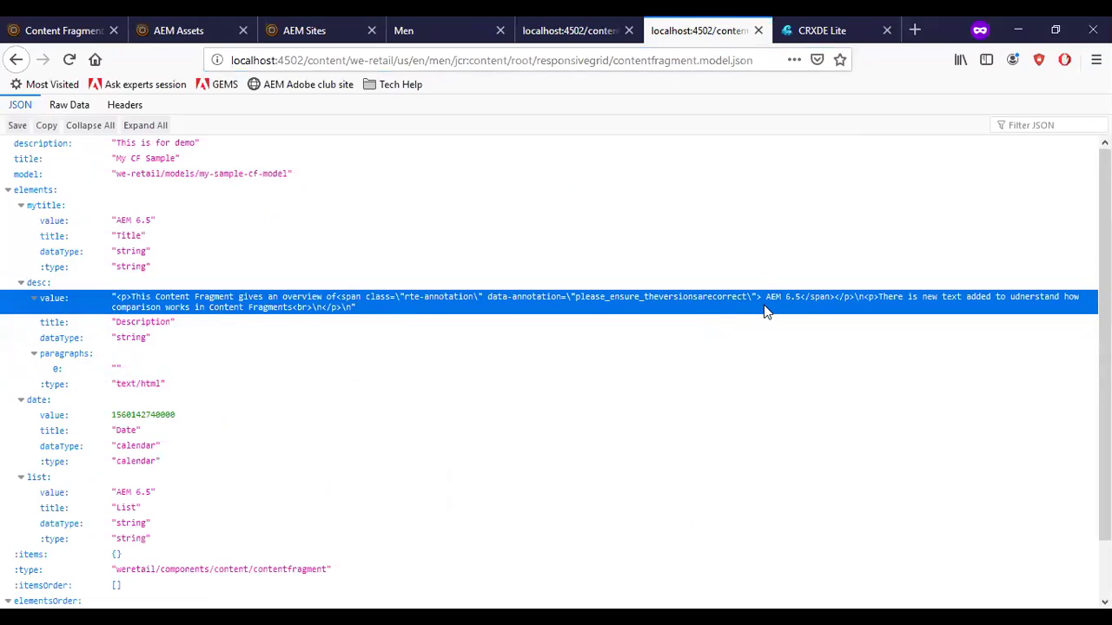
{"action": "triple_click", "coordinate": [770, 302]}
{"action": "left_click", "coordinate": [770, 302]}
{"action": "left_click_drag", "start_coordinate": [114, 219], "coordinate": [154, 220]}
{"action": "scroll", "coordinate": [204, 373], "scroll_direction": "down", "scroll_amount": 1}
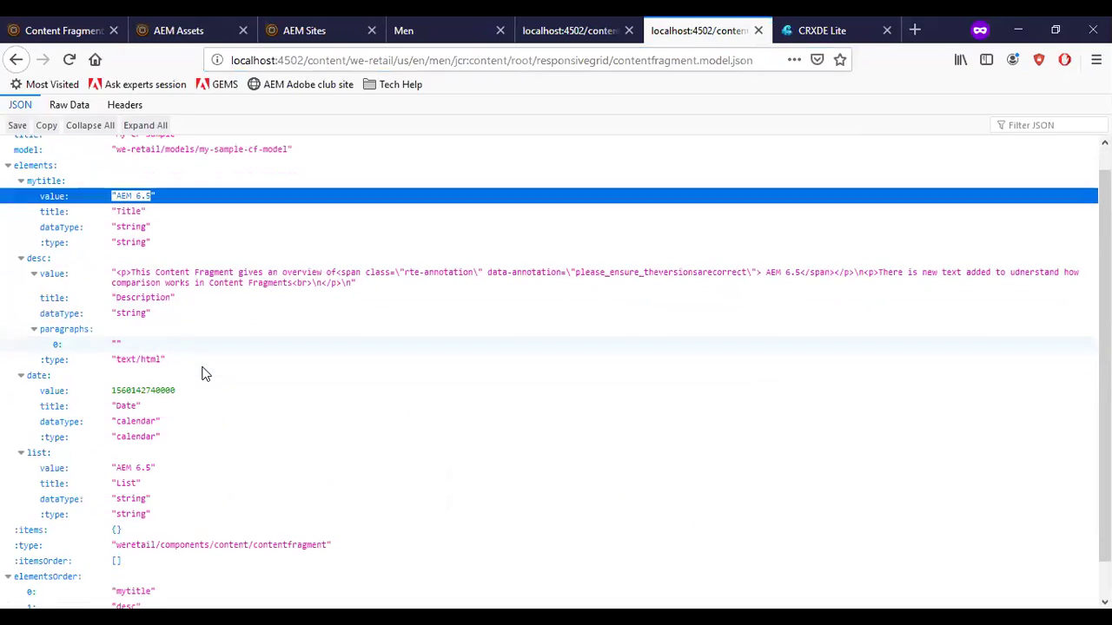
{"action": "scroll", "coordinate": [204, 373], "scroll_direction": "down", "scroll_amount": 1}
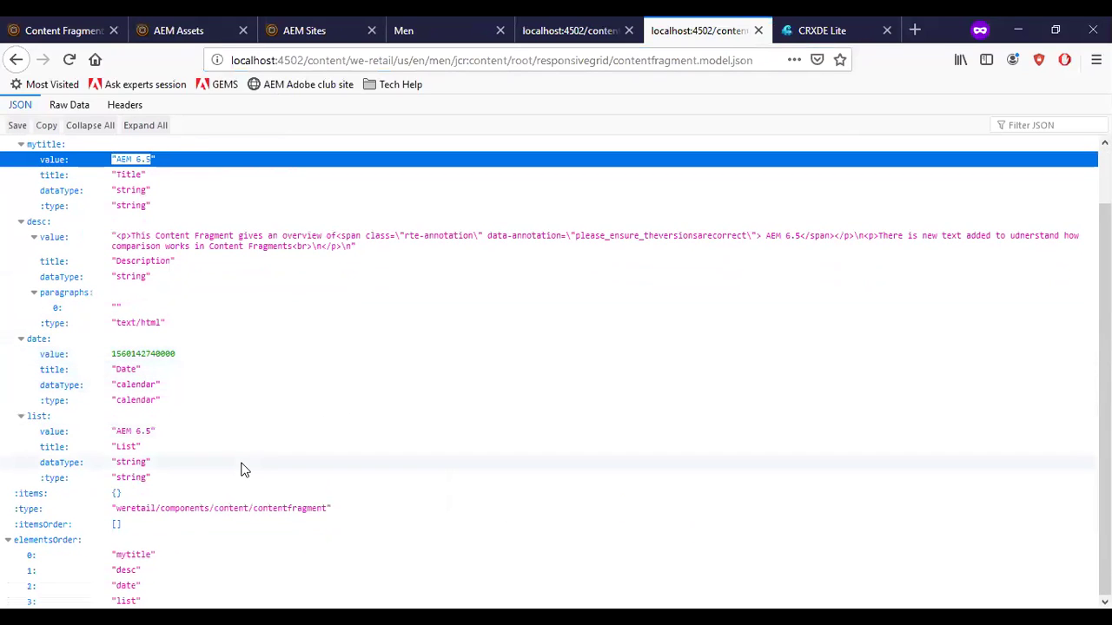
{"action": "double_click", "coordinate": [135, 557]}
{"action": "double_click", "coordinate": [129, 571]}
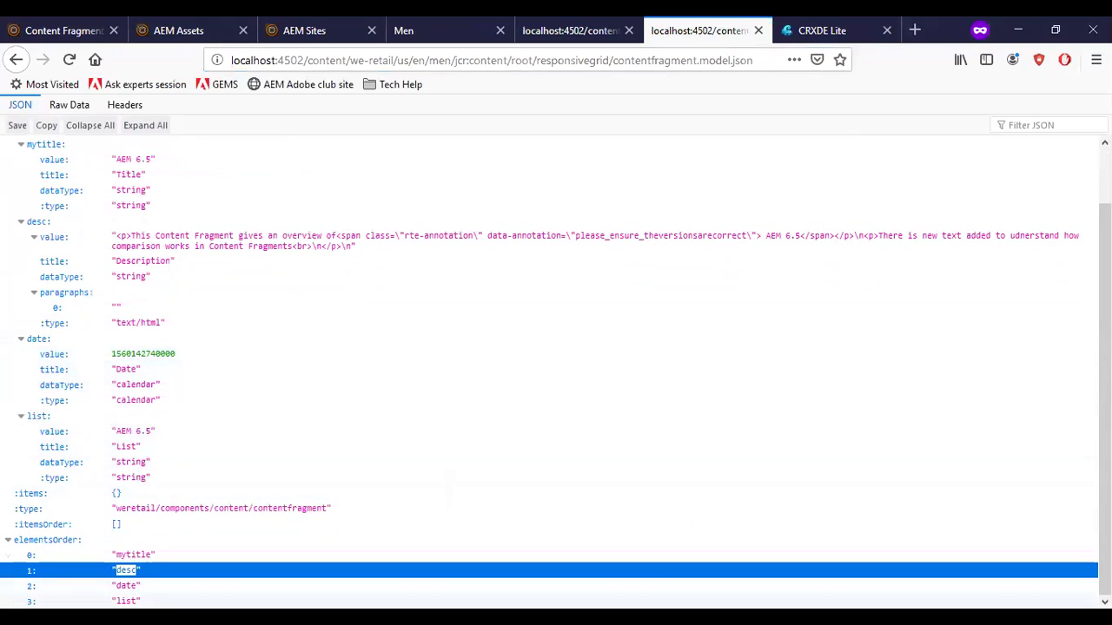
{"action": "double_click", "coordinate": [126, 585]}
{"action": "scroll", "coordinate": [293, 339], "scroll_direction": "up", "scroll_amount": 1}
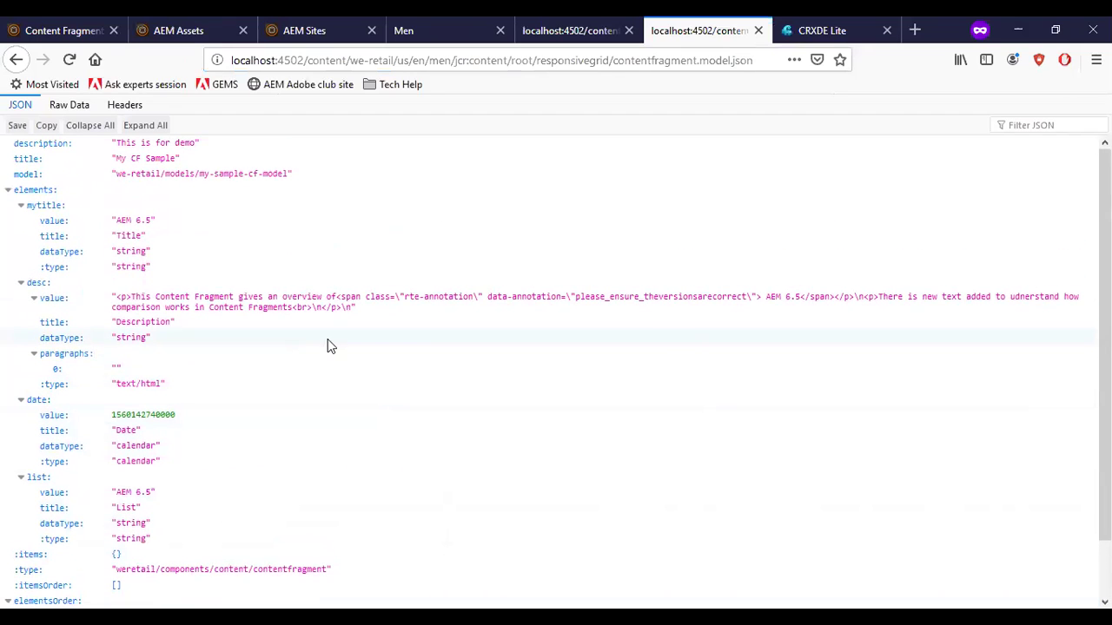
- Switch to CRXDE Lite and copy the repository path of the contentfragment_721979714 node
{"action": "left_click", "coordinate": [808, 30]}
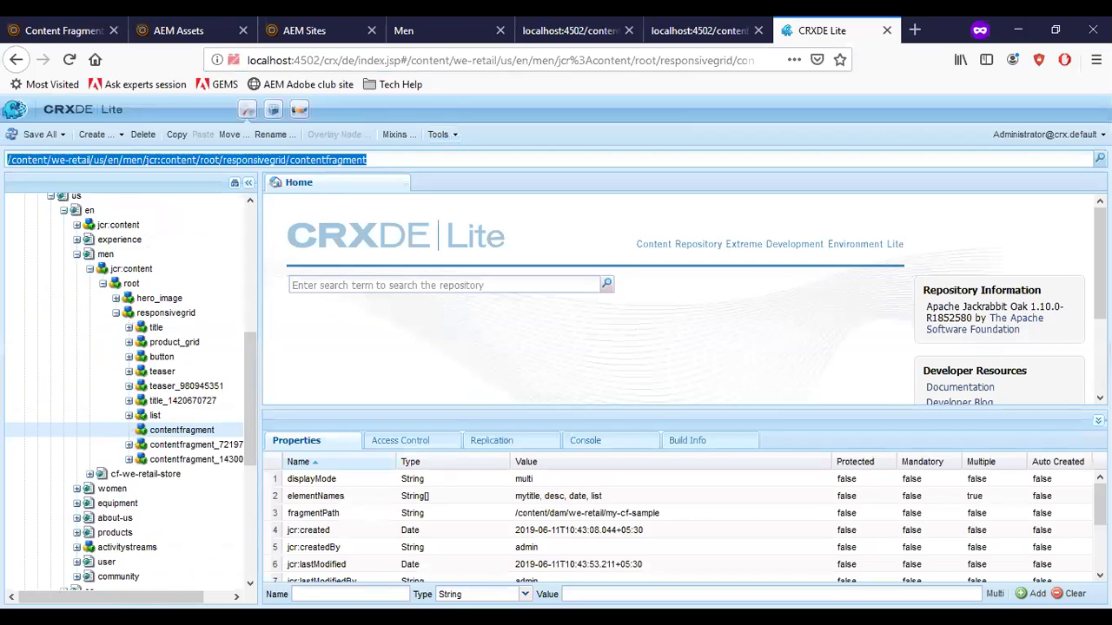
{"action": "left_click", "coordinate": [196, 445]}
{"action": "left_click", "coordinate": [432, 158]}
{"action": "key", "text": "ctrl+c"}
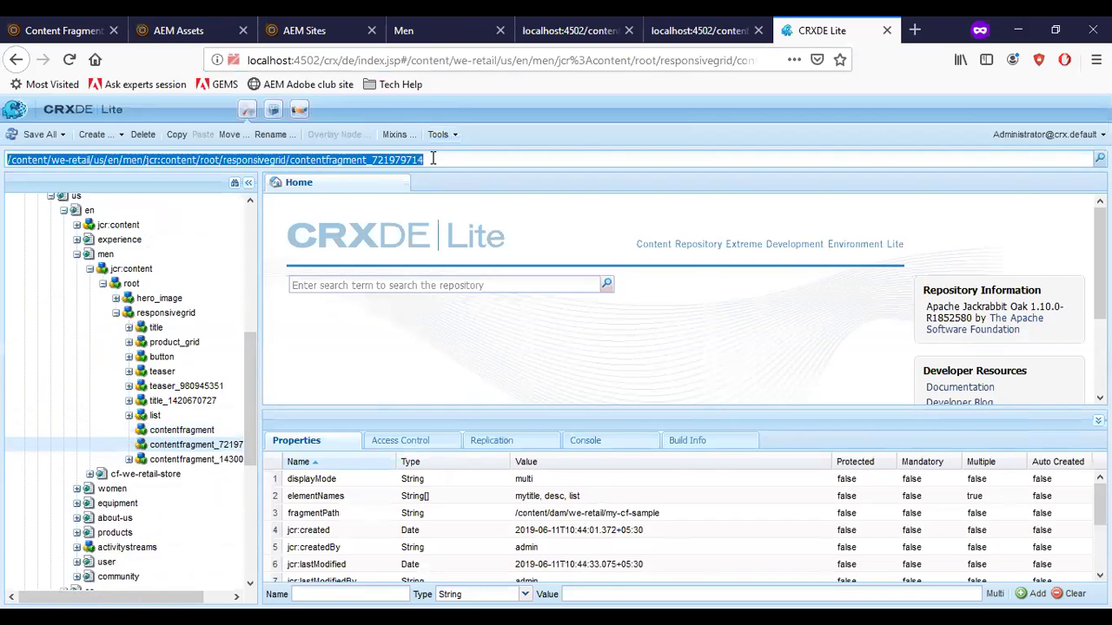
- Load localhost:4502/content/we-retail/us/en/men/jcr:content/root/responsivegrid/contentfragment_721979714.model.json in the tab showing the first fragment's JSON model
{"action": "key", "text": "ctrl+shift+Tab"}
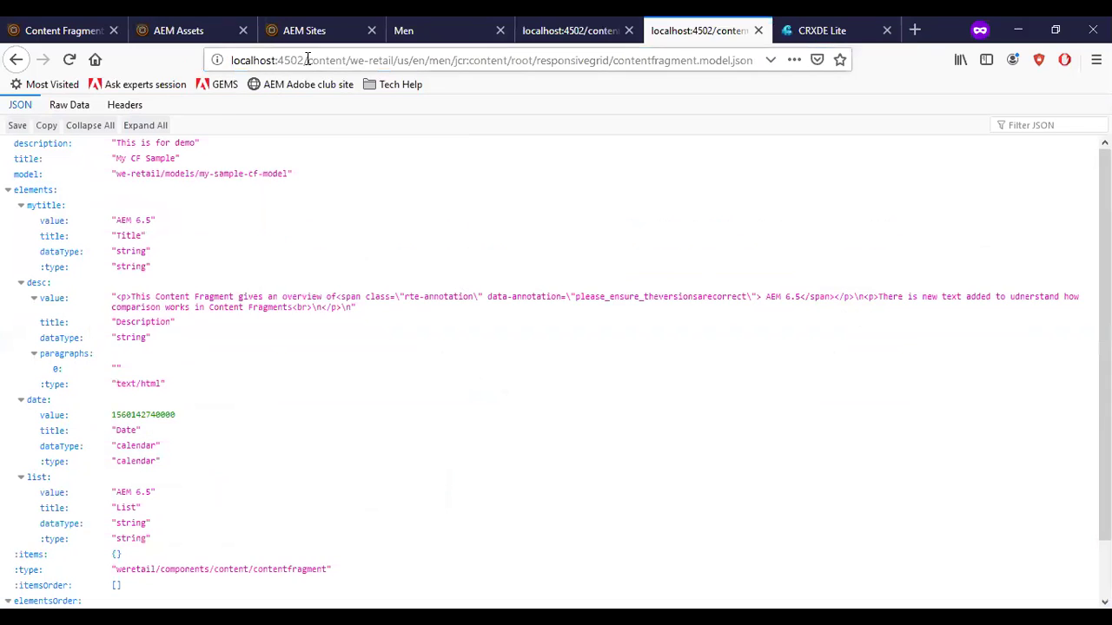
{"action": "left_click", "coordinate": [307, 60]}
{"action": "left_click", "coordinate": [304, 60]}
{"action": "key", "text": "shift+End"}
{"action": "key", "text": "shift+Left"}
{"action": "key", "text": "shift+Left"}
{"action": "key", "text": "shift+Left"}
{"action": "key", "text": "shift+Left"}
{"action": "key", "text": "shift+Left"}
{"action": "key", "text": "shift+Left"}
{"action": "key", "text": "shift+Left"}
{"action": "key", "text": "shift+Left"}
{"action": "key", "text": "shift+Left"}
{"action": "key", "text": "shift+Left"}
{"action": "key", "text": "shift+Left"}
{"action": "key", "text": "shift+Left"}
{"action": "key", "text": "shift+Left"}
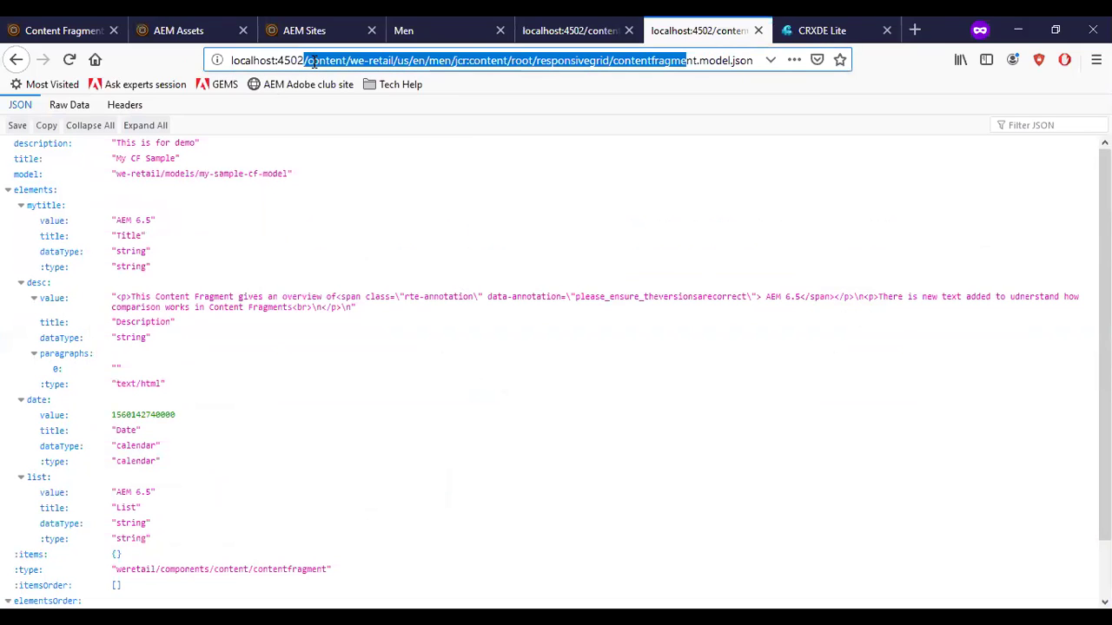
{"action": "key", "text": "ctrl+v"}
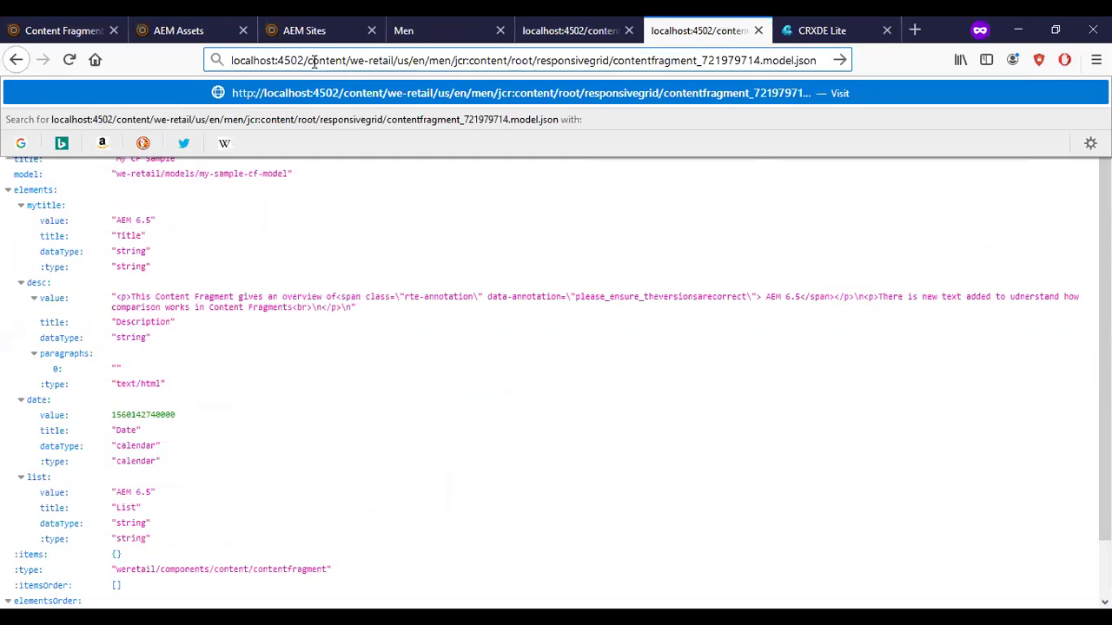
{"action": "key", "text": "Return"}
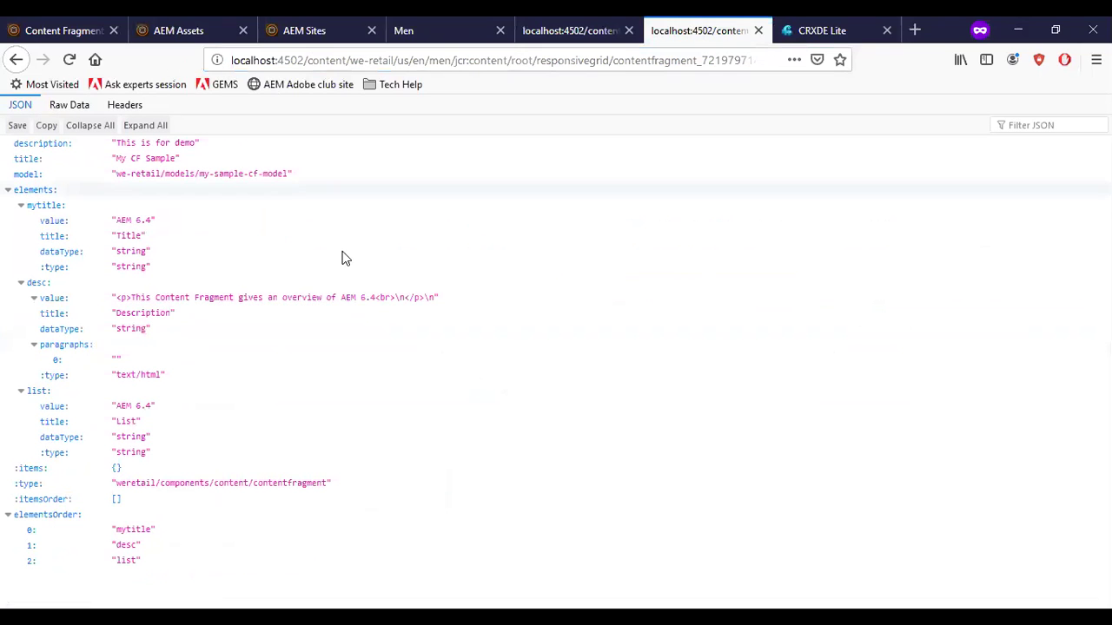
- Examine the contentfragment_721979714 JSON model, including the mytitle and desc values and the elementsOrder entries
{"action": "left_click_drag", "start_coordinate": [116, 220], "coordinate": [156, 226]}
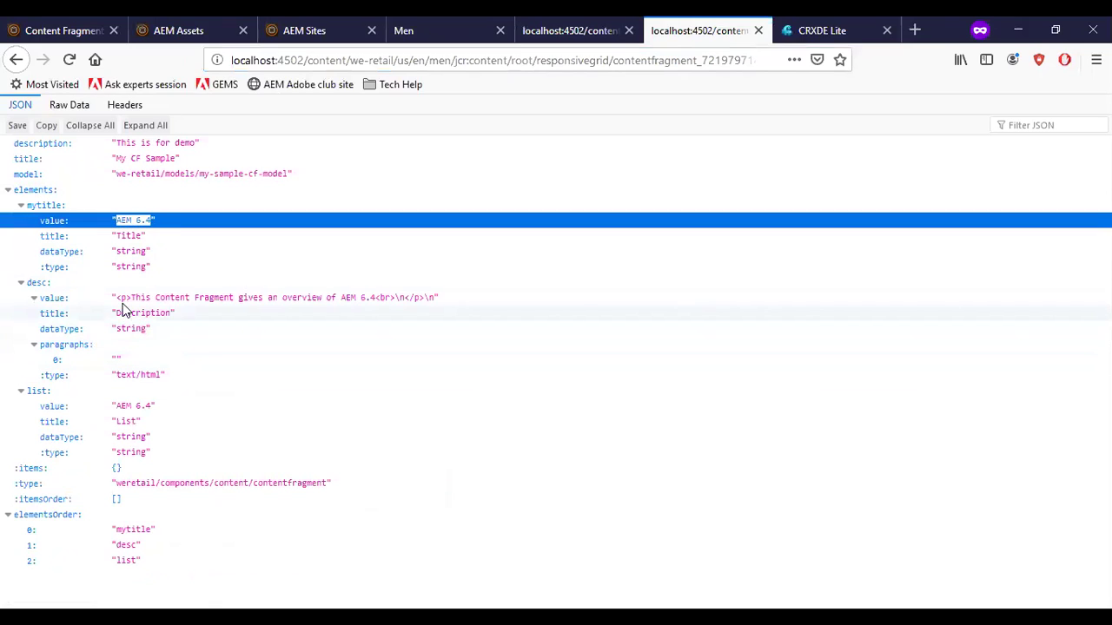
{"action": "left_click_drag", "start_coordinate": [131, 297], "coordinate": [375, 297]}
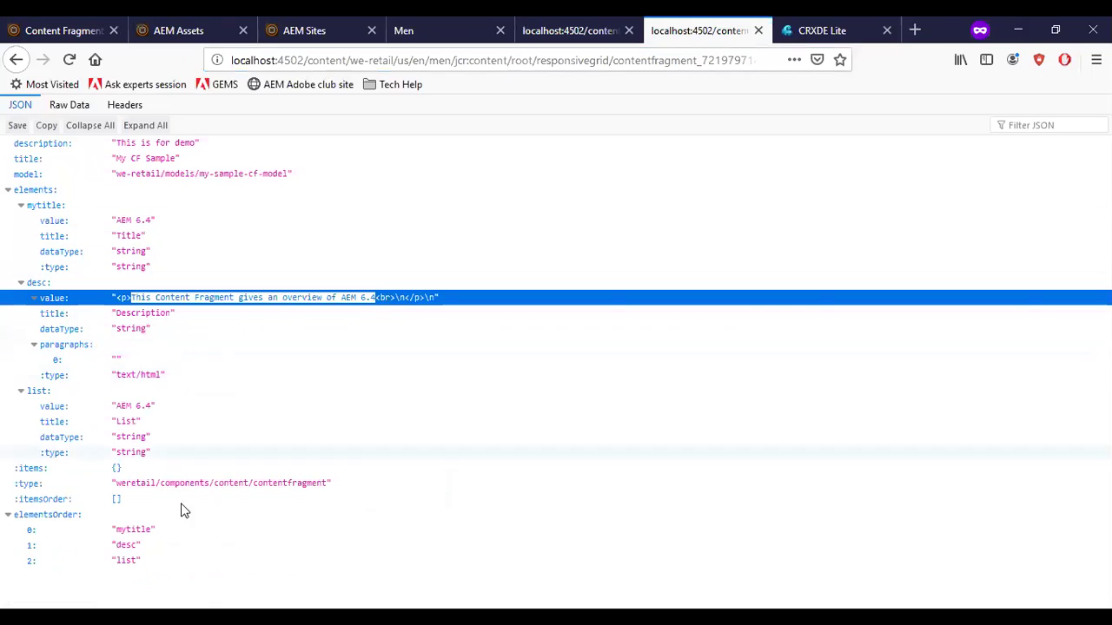
{"action": "left_click_drag", "start_coordinate": [130, 560], "coordinate": [342, 564]}
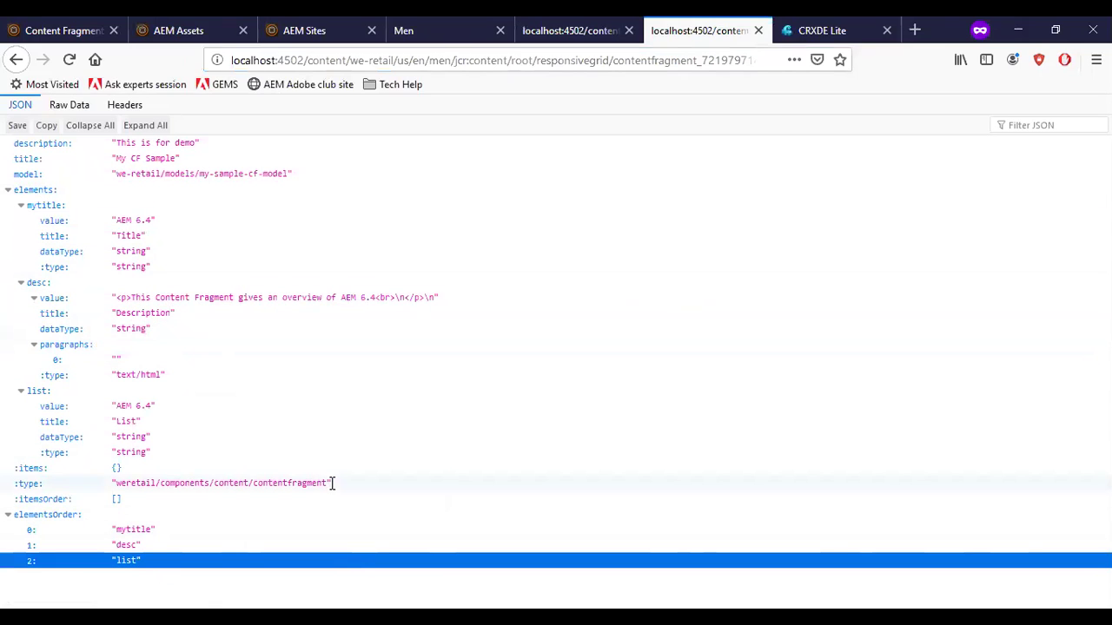
{"action": "left_click", "coordinate": [842, 28]}
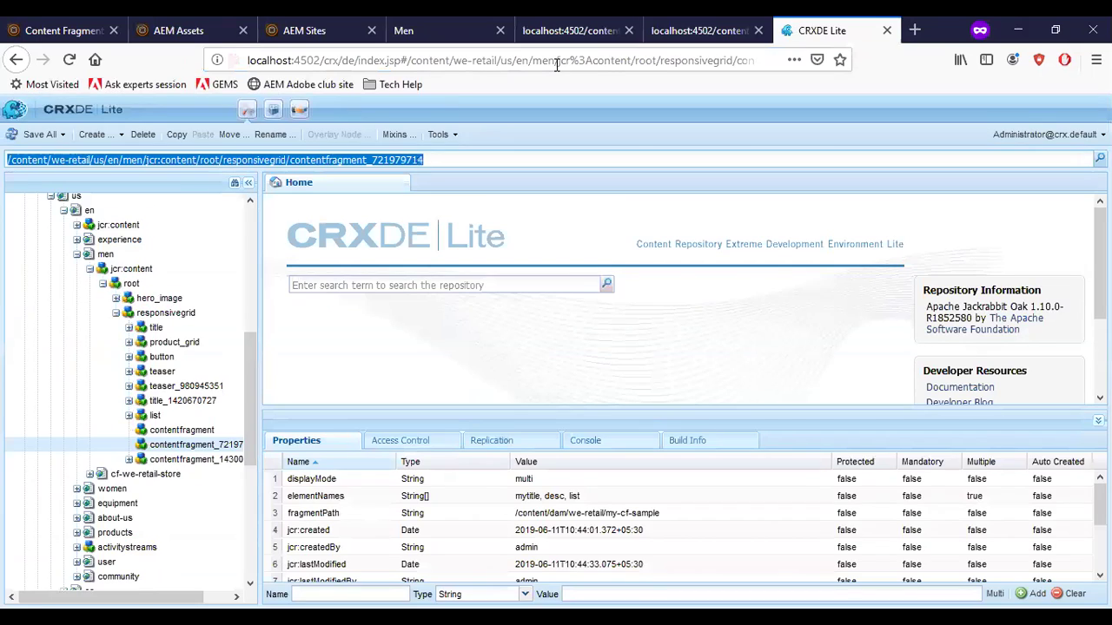
{"action": "left_click", "coordinate": [195, 460]}
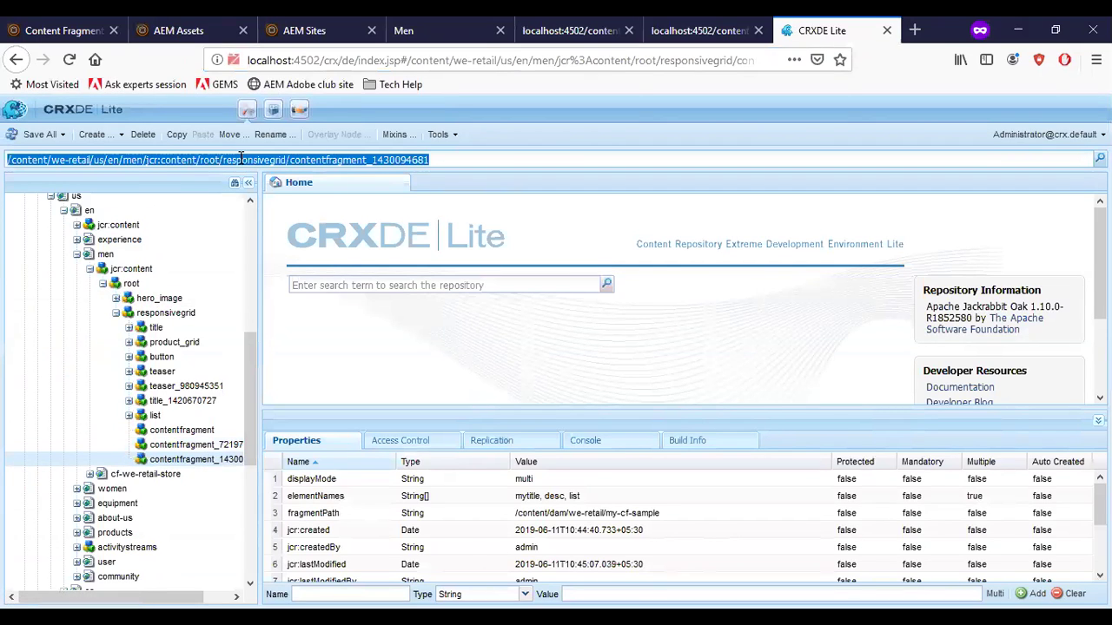
- Load localhost:4502/content/we-retail/us/en/men/jcr:content/root/responsivegrid/contentfragment_1430094681.model.json in the tab showing the previous fragment's JSON model
{"action": "left_click", "coordinate": [699, 30]}
{"action": "left_click", "coordinate": [350, 63]}
{"action": "left_click", "coordinate": [350, 63]}
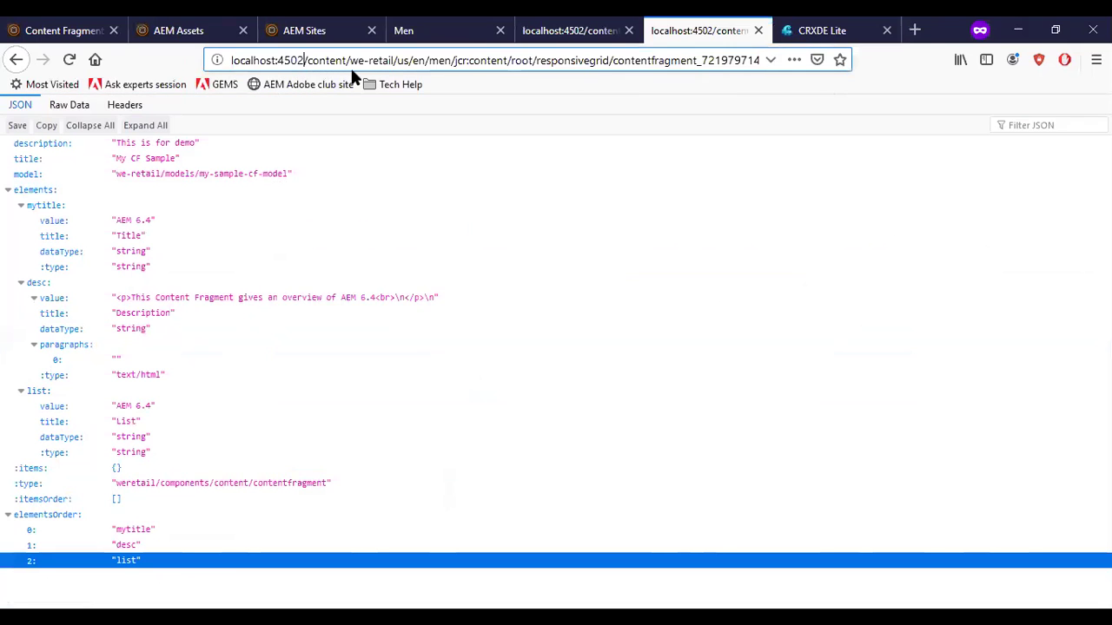
{"action": "key", "text": "shift+End"}
{"action": "key", "text": "shift+Left"}
{"action": "key", "text": "shift+Left"}
{"action": "key", "text": "shift+Left"}
{"action": "key", "text": "shift+Left"}
{"action": "key", "text": "shift+Left"}
{"action": "key", "text": "shift+Left"}
{"action": "key", "text": "shift+Left"}
{"action": "key", "text": "shift+Left"}
{"action": "key", "text": "shift+Left"}
{"action": "key", "text": "shift+Left"}
{"action": "key", "text": "shift+Left"}
{"action": "key", "text": "ctrl+v"}
{"action": "key", "text": "Return"}
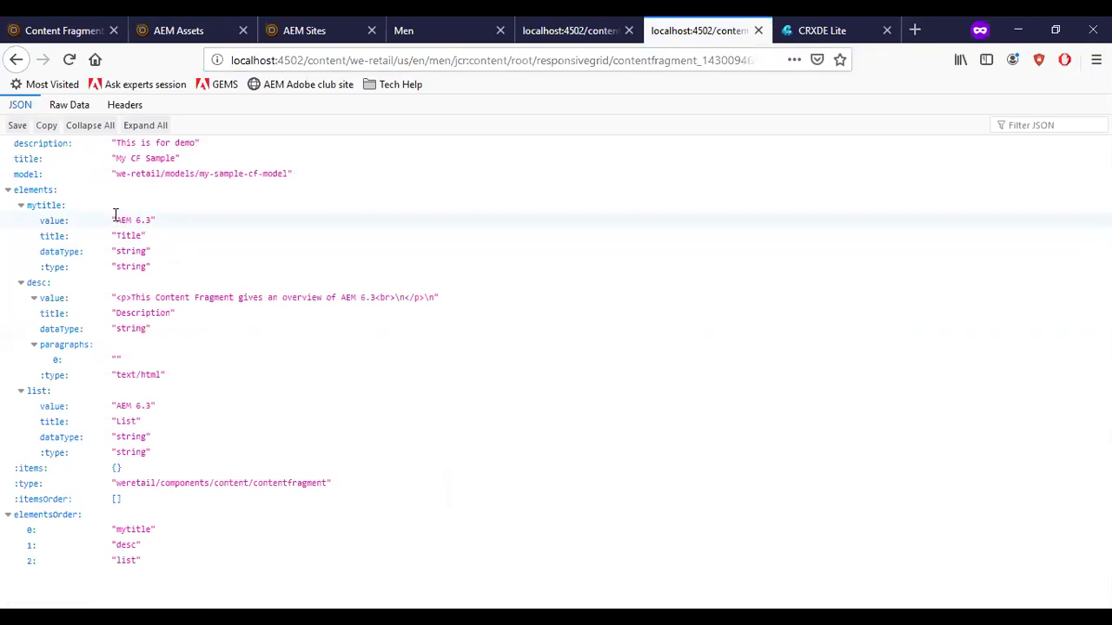
{"action": "left_click_drag", "start_coordinate": [116, 220], "coordinate": [153, 220]}
{"action": "left_click", "coordinate": [153, 221]}
{"action": "left_click_drag", "start_coordinate": [128, 297], "coordinate": [373, 287]}
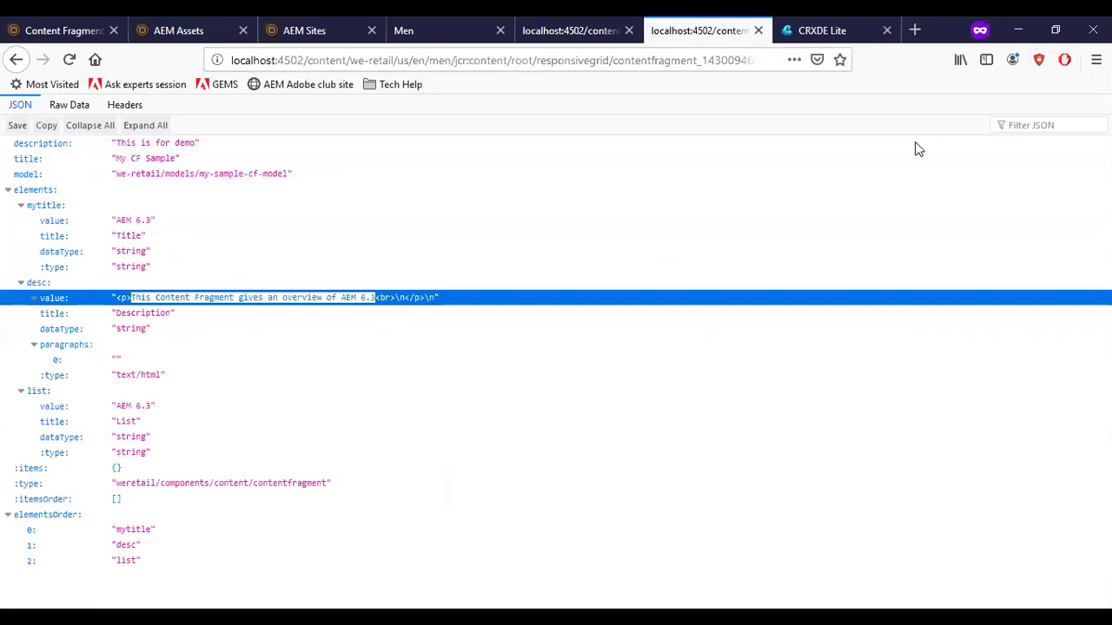
{"action": "key", "text": "Up"}
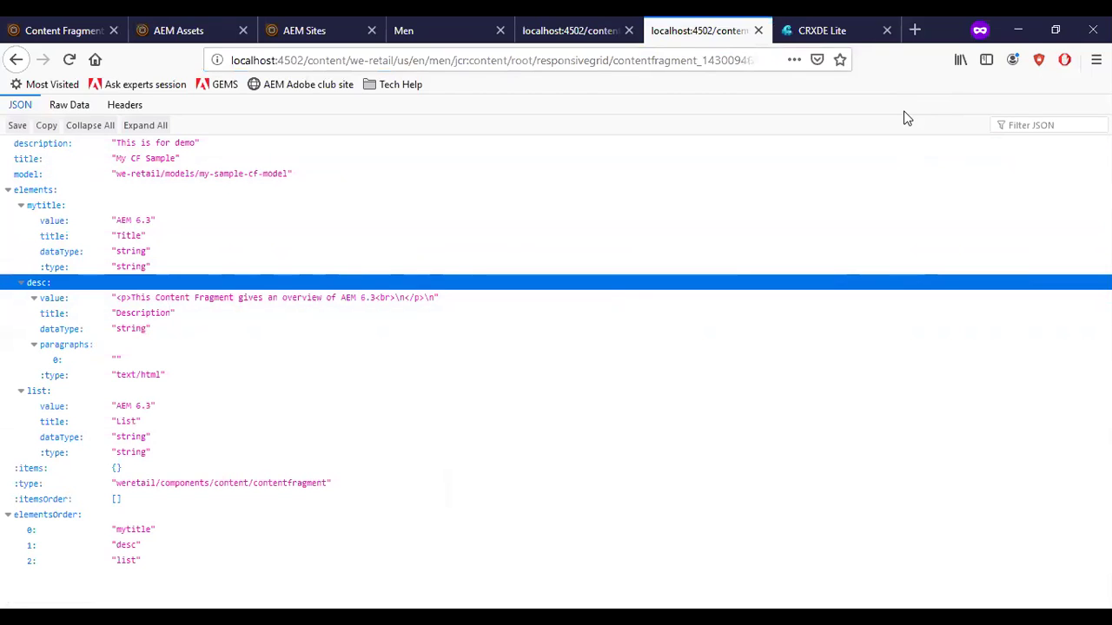
{"action": "left_click", "coordinate": [600, 253]}
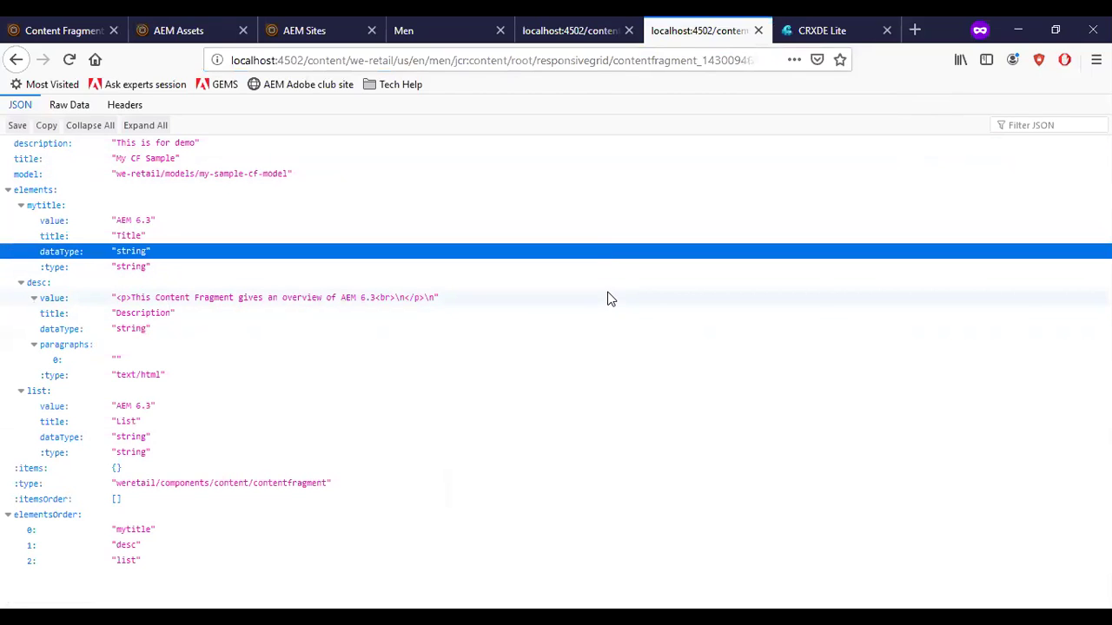